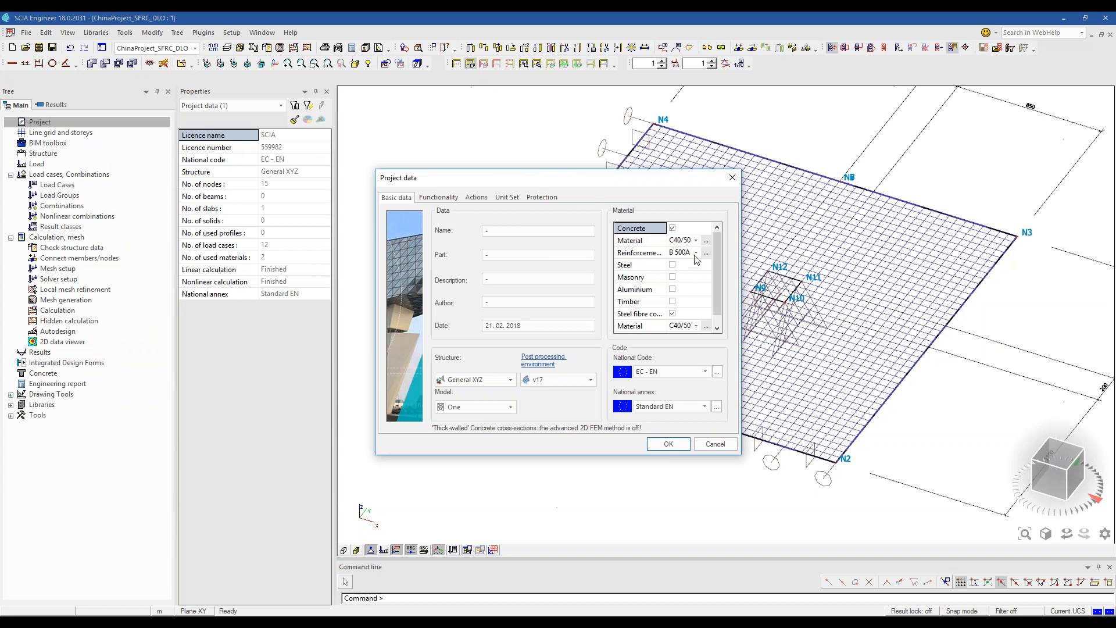
Review the project's materials and enabled functionalities, including nonlinearity and the 2D physical nonlinearity (FRC) option, then leave the project data unchanged
left_click_drag(376, 171, 310, 149)
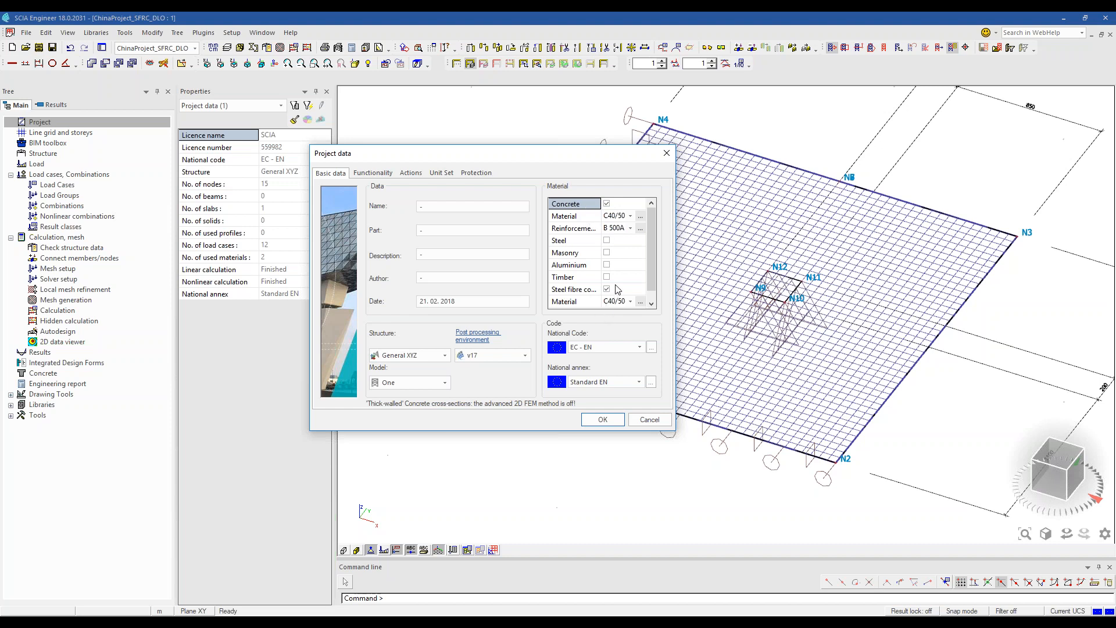
left_click(375, 174)
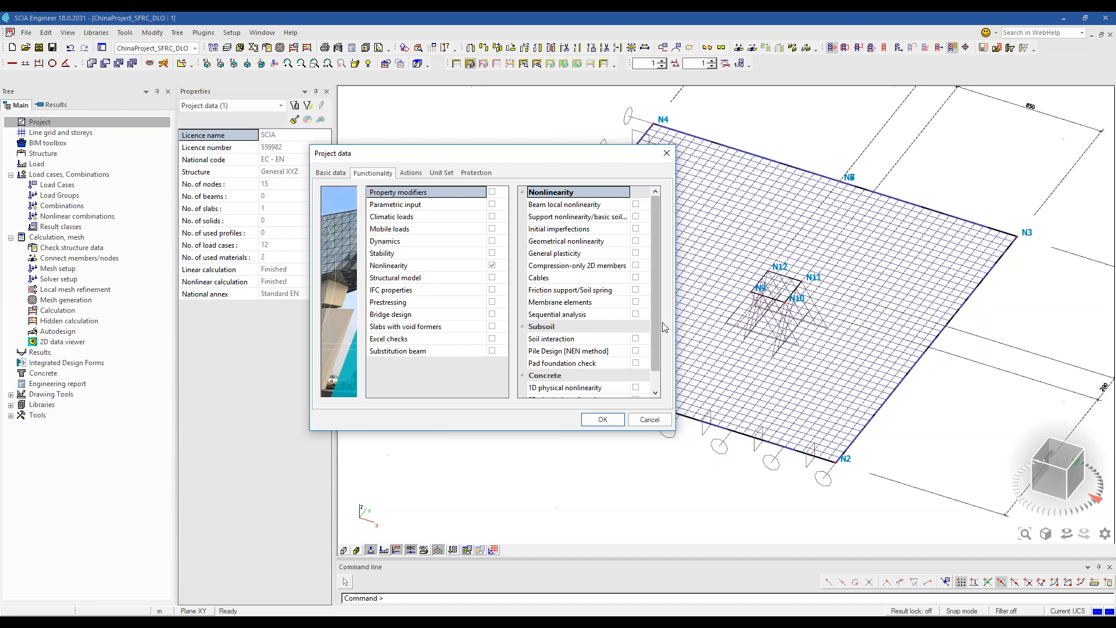
scroll(655, 315, "down", 1)
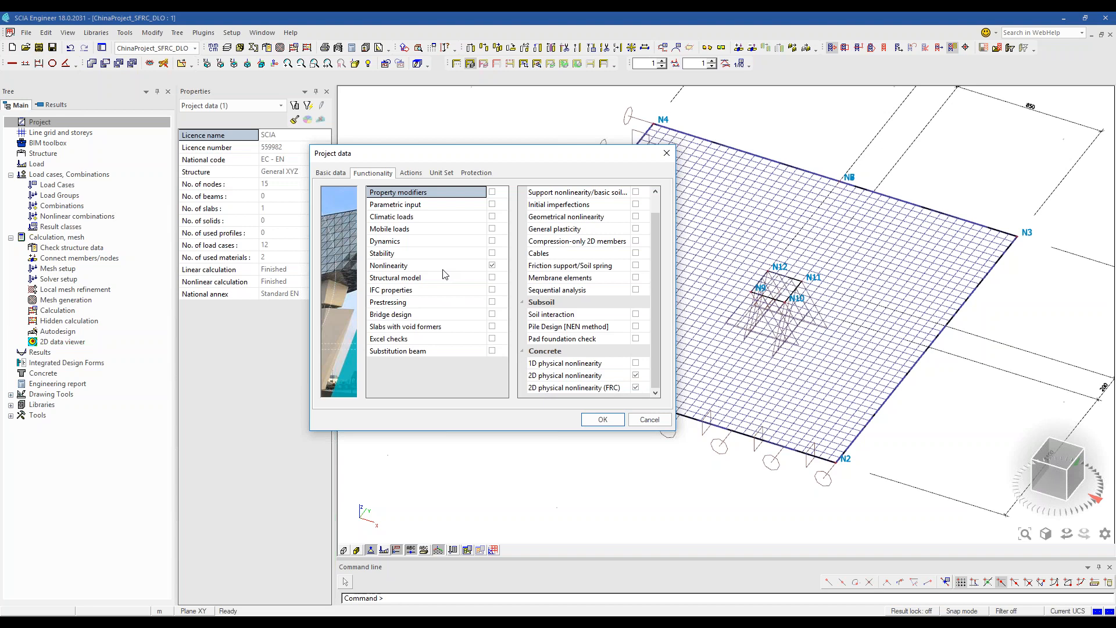
left_click(645, 419)
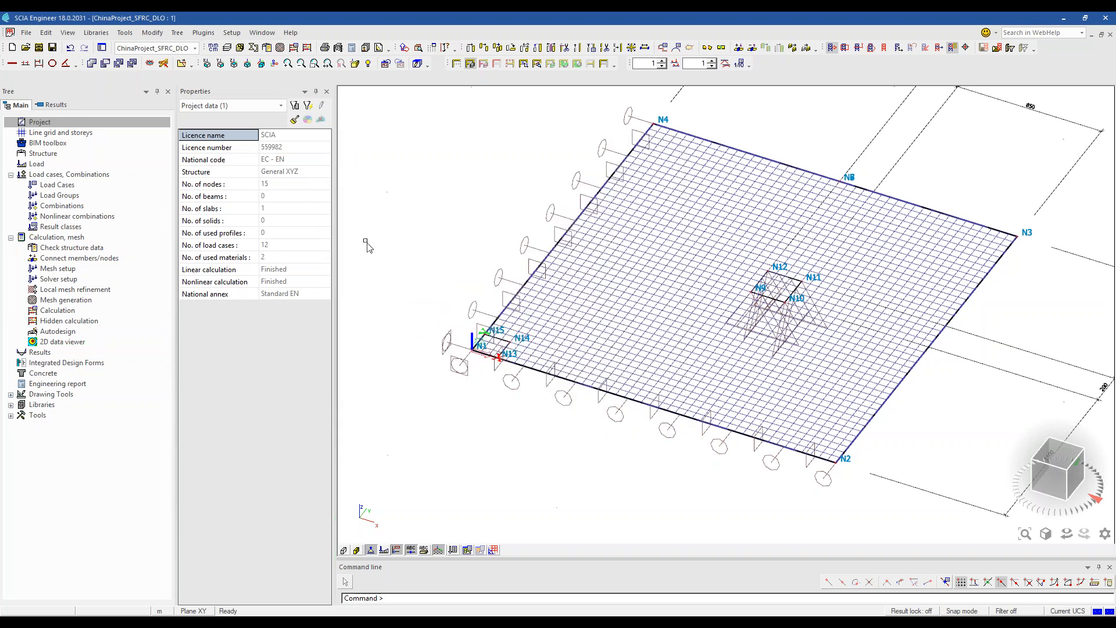
Inspect the 5D65/60BG entry in the Fibres library, including the available logo types, and close the library
left_click(102, 34)
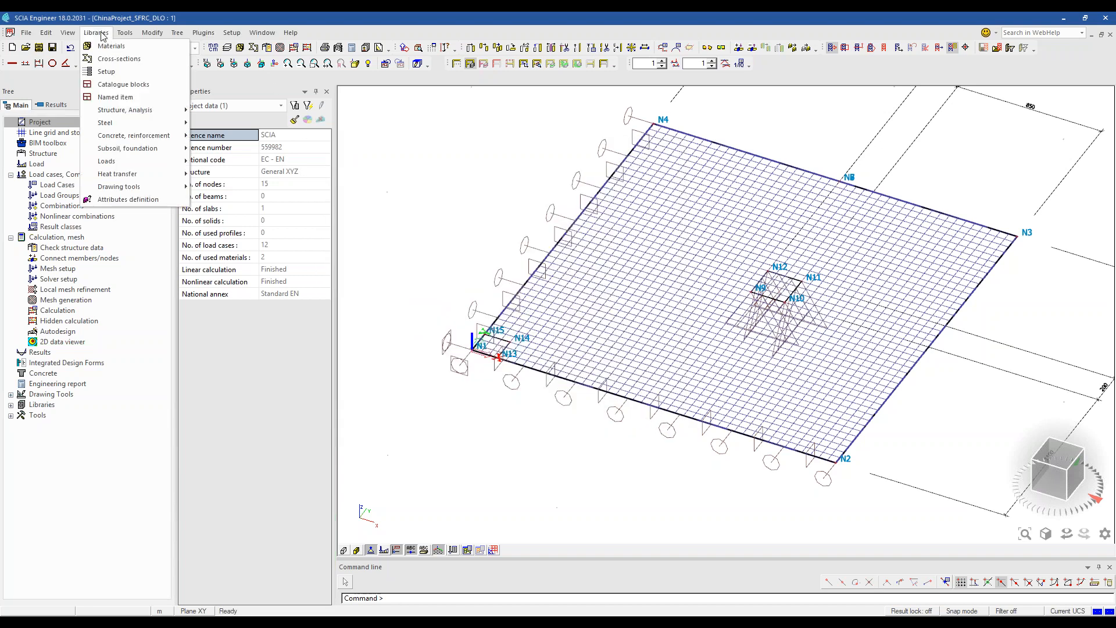
mouse_move(169, 137)
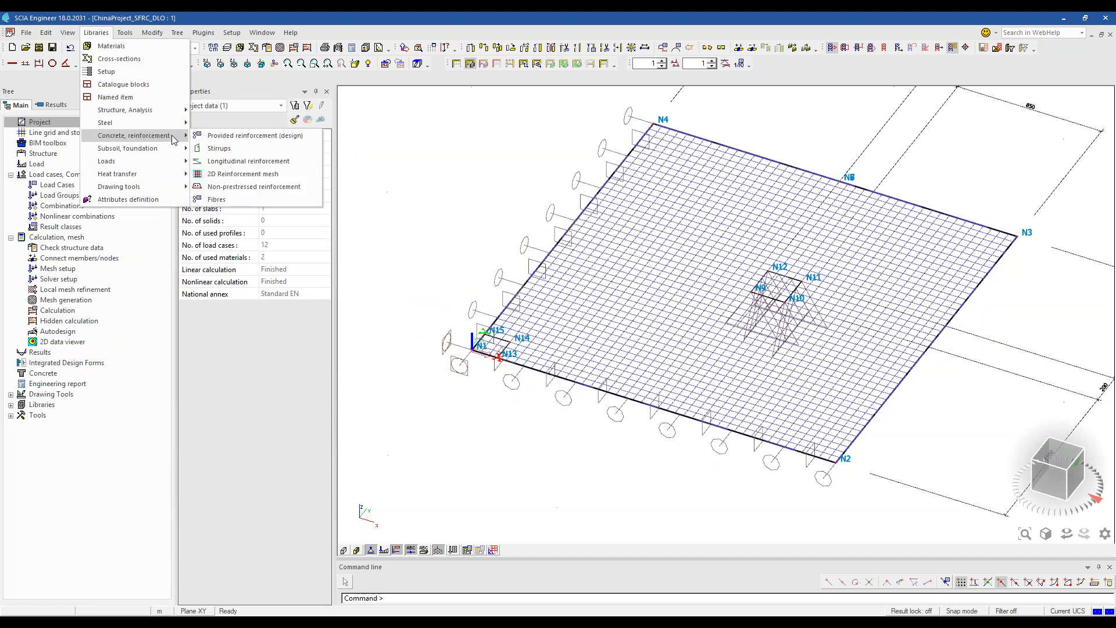
left_click(287, 218)
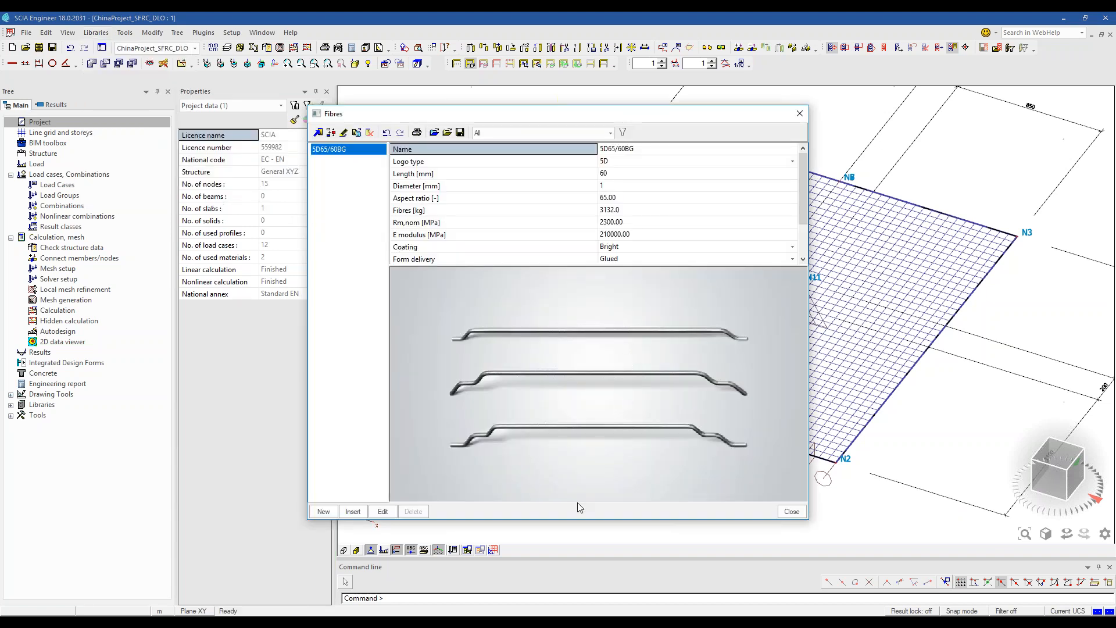
left_click(707, 161)
left_click(707, 160)
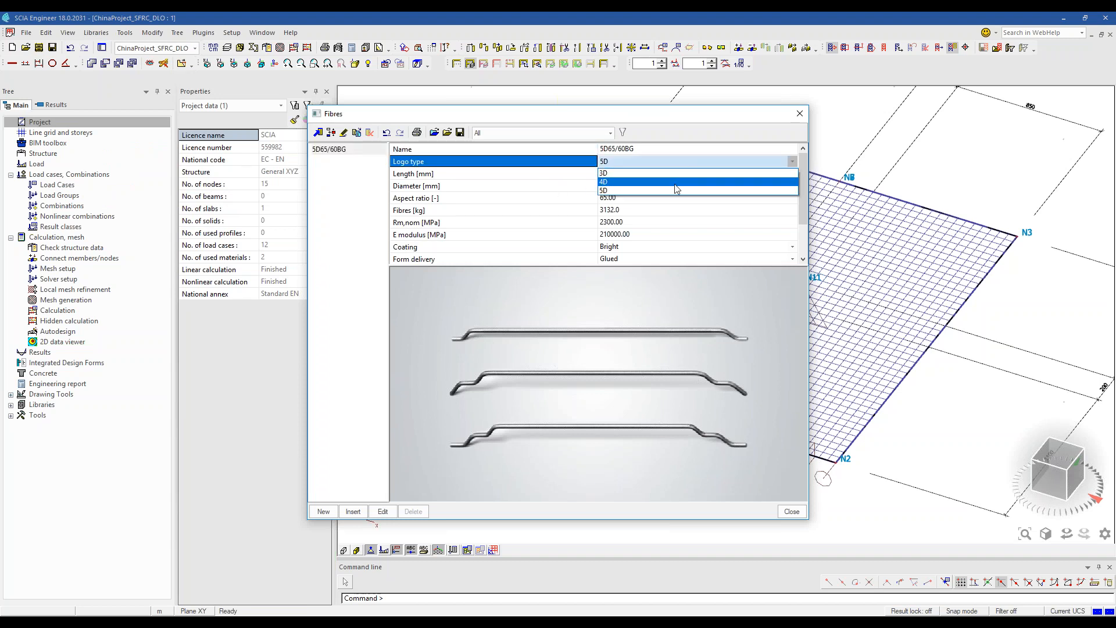
left_click(665, 157)
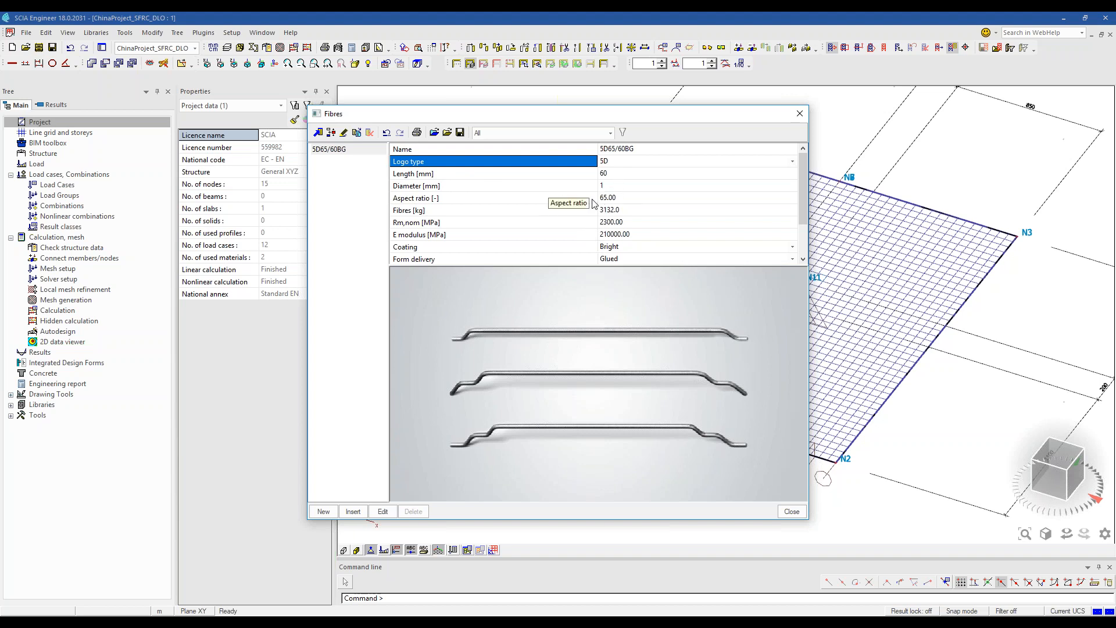
left_click(800, 114)
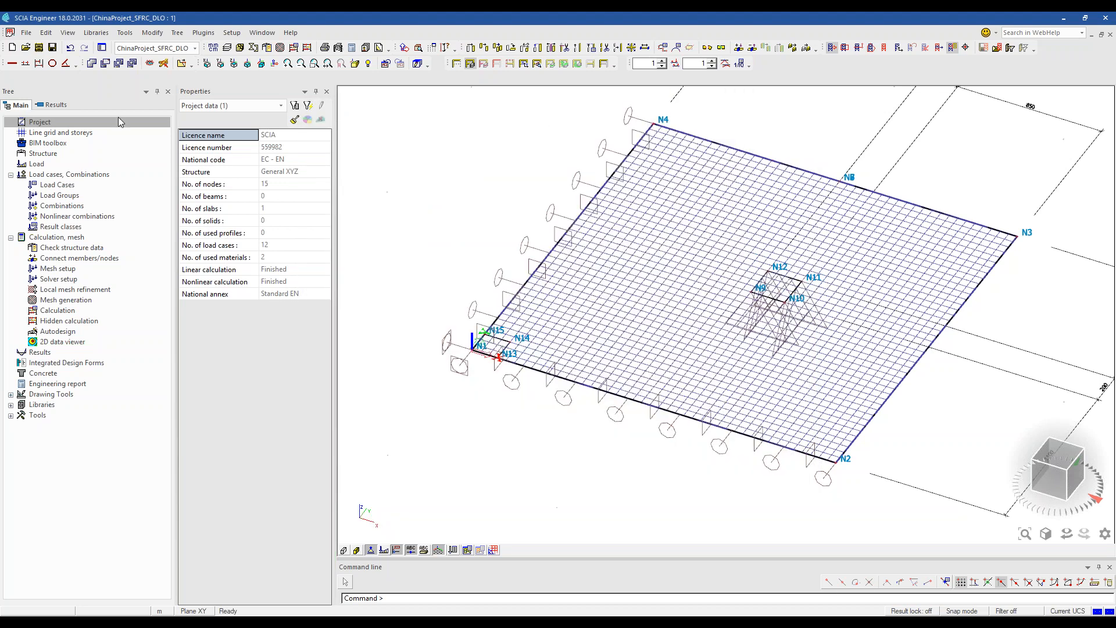
Examine the project's steel fibre concrete material, from compression and fibre properties to tension strengths and nonlinear behaviour, and close the project data
double_click(46, 122)
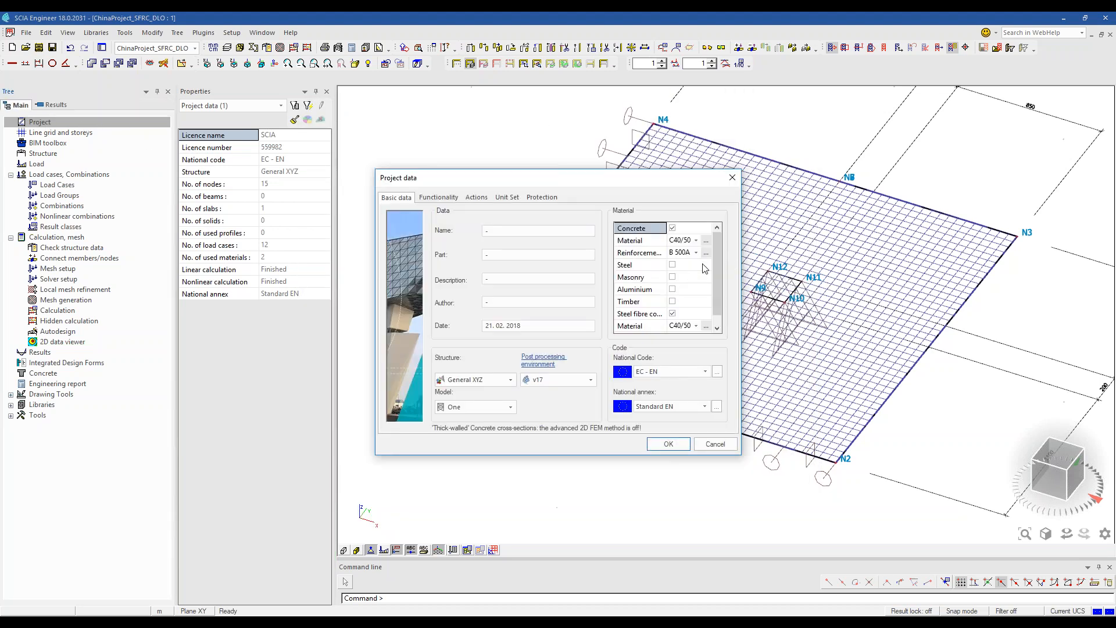
left_click(706, 327)
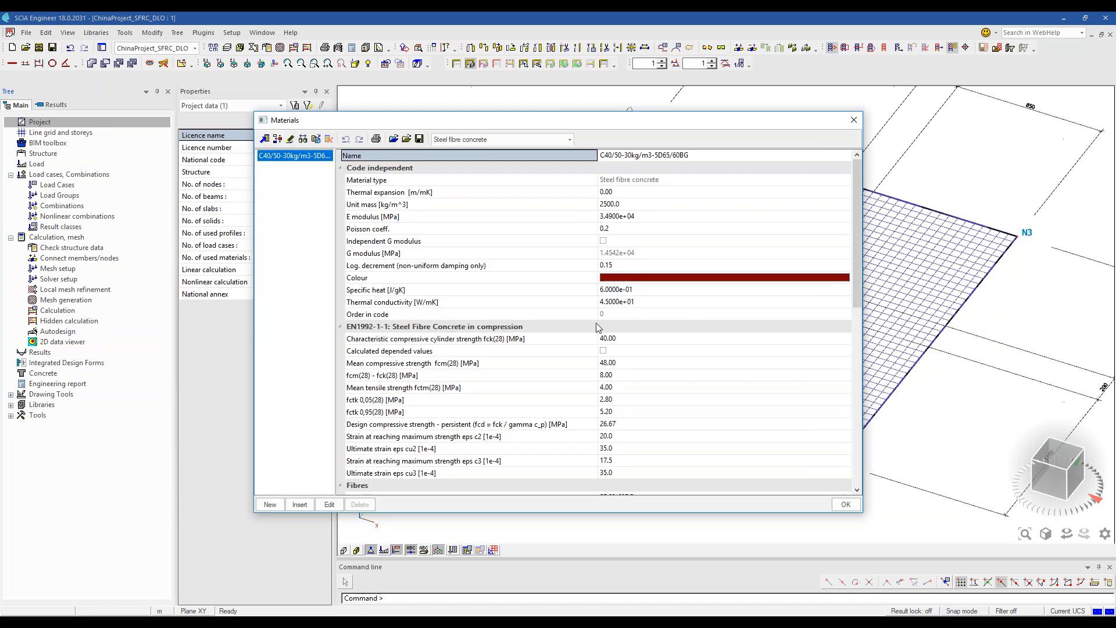
scroll(514, 307, "down", 1)
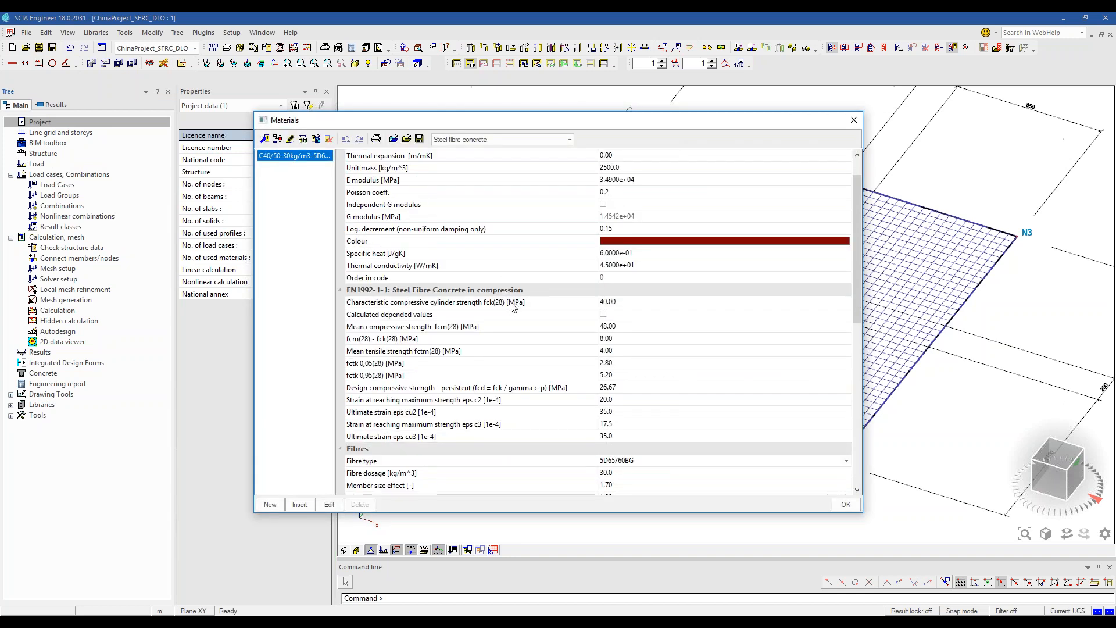
scroll(491, 305, "down", 1)
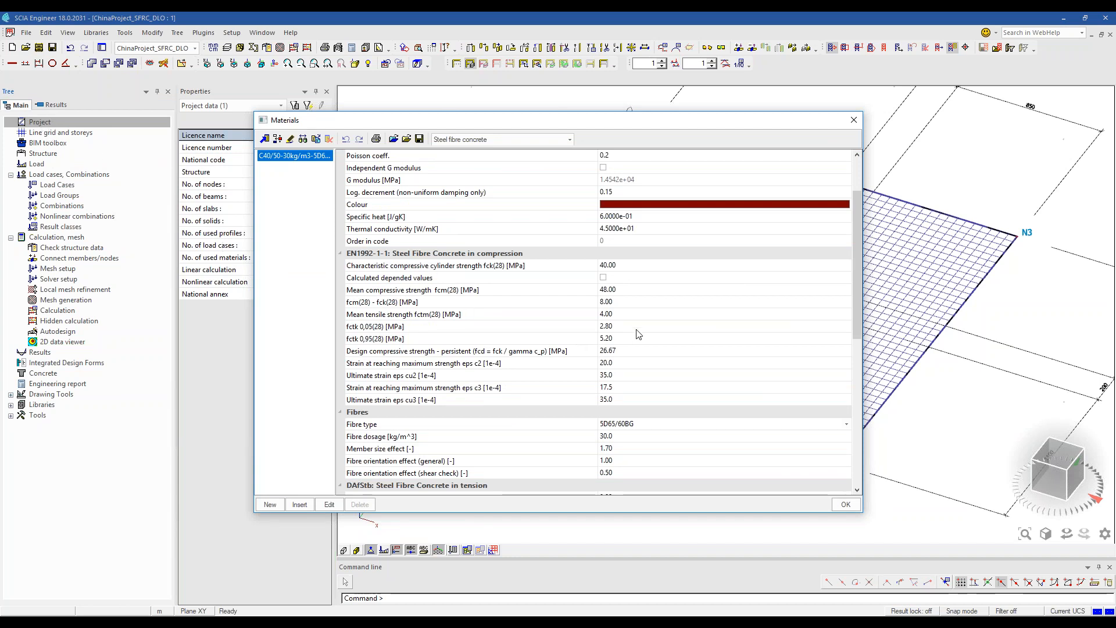
scroll(662, 332, "down", 4)
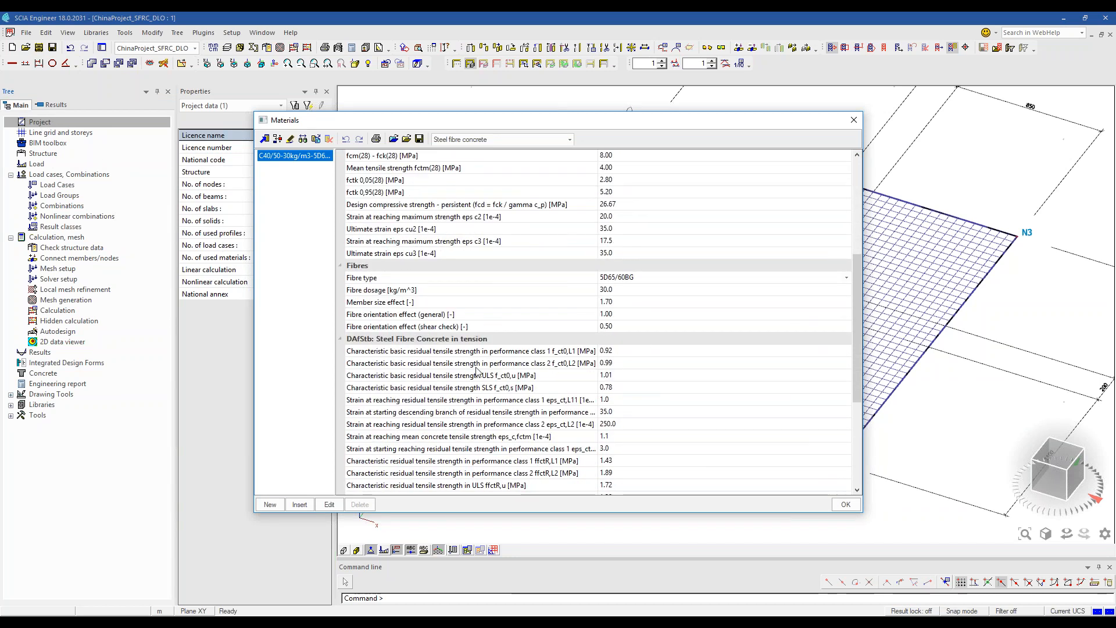
scroll(502, 380, "down", 3)
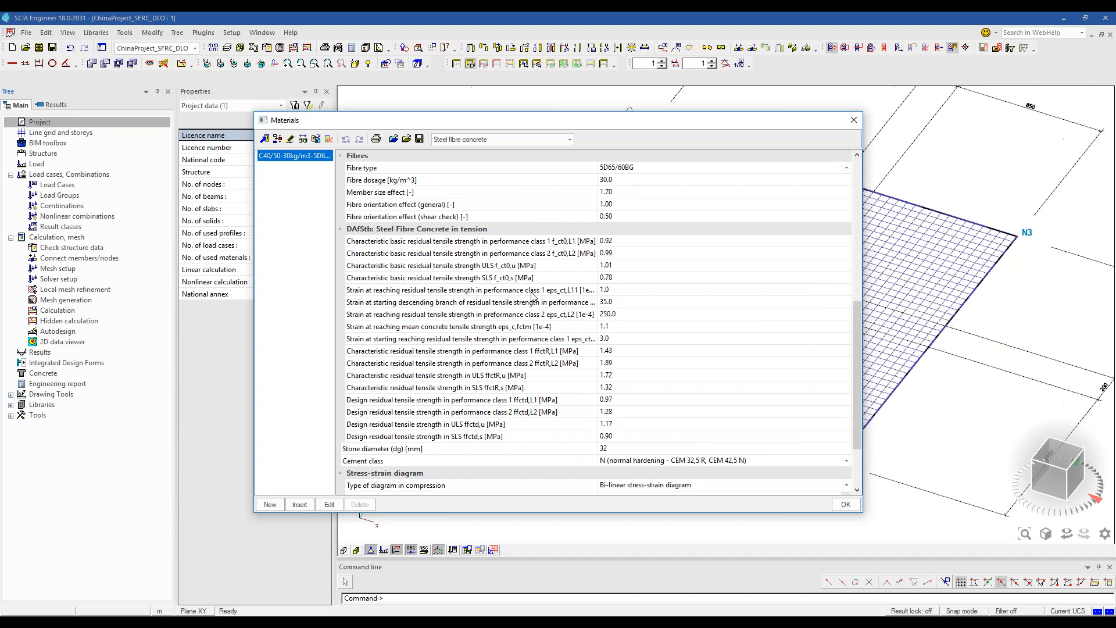
scroll(535, 299, "down", 3)
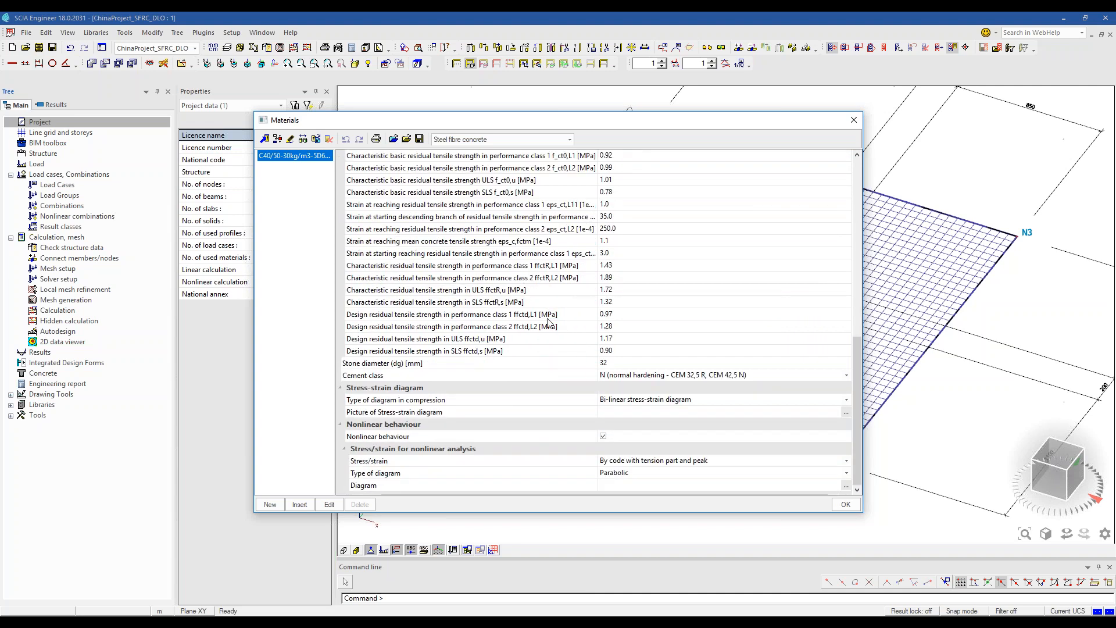
scroll(349, 256, "up", 2)
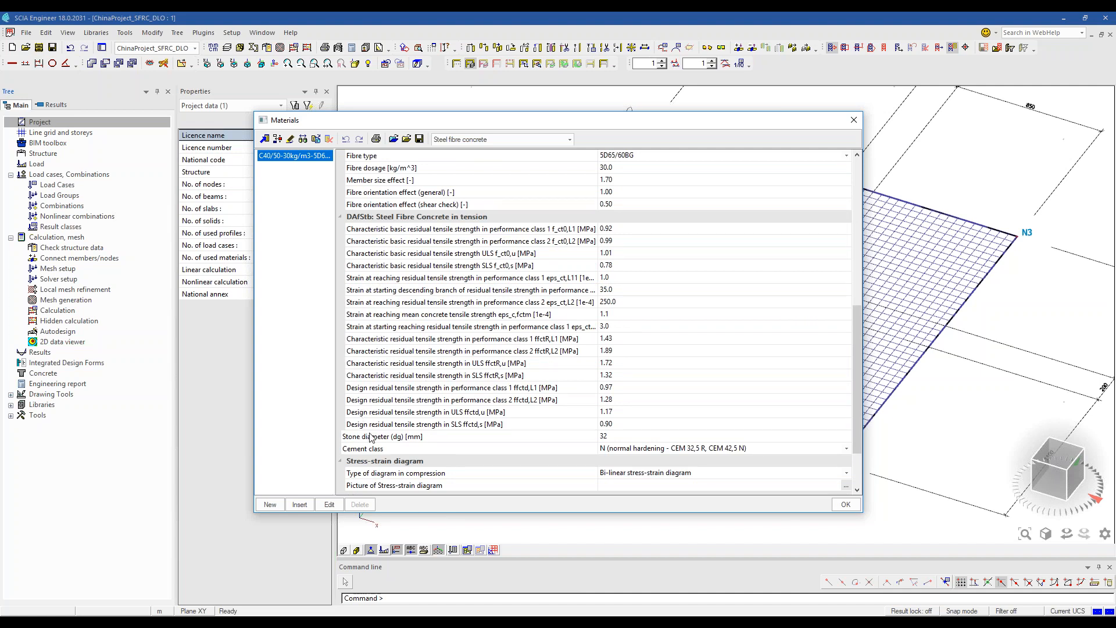
scroll(640, 370, "up", 2)
scroll(640, 371, "up", 7)
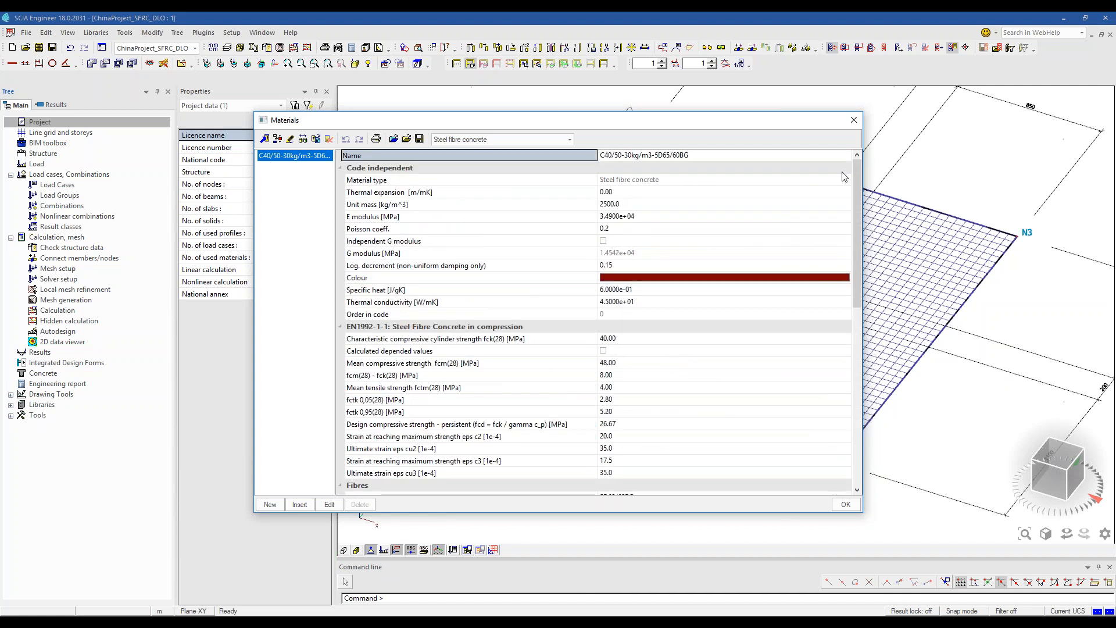
left_click(852, 122)
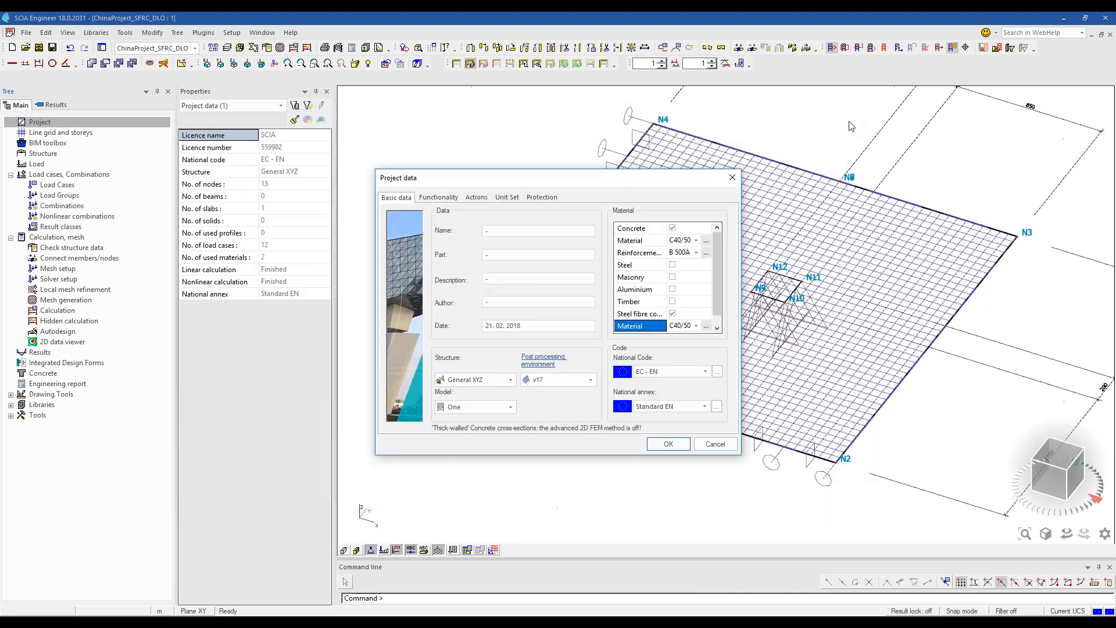
left_click(714, 444)
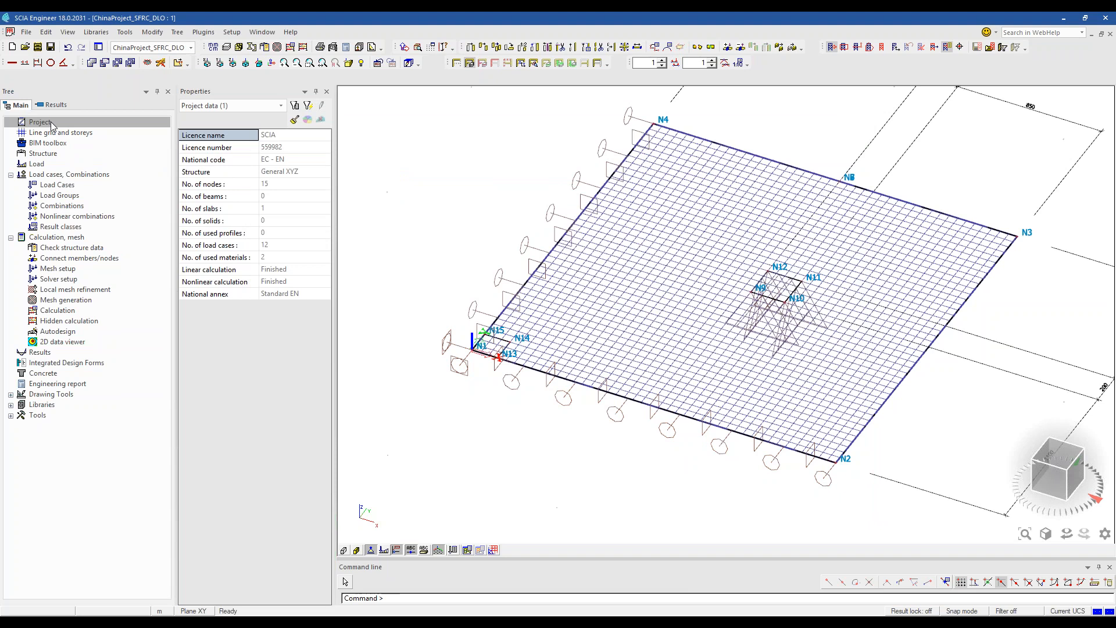
Open the concrete design service and list the checks available for SFRC 2D members
double_click(35, 375)
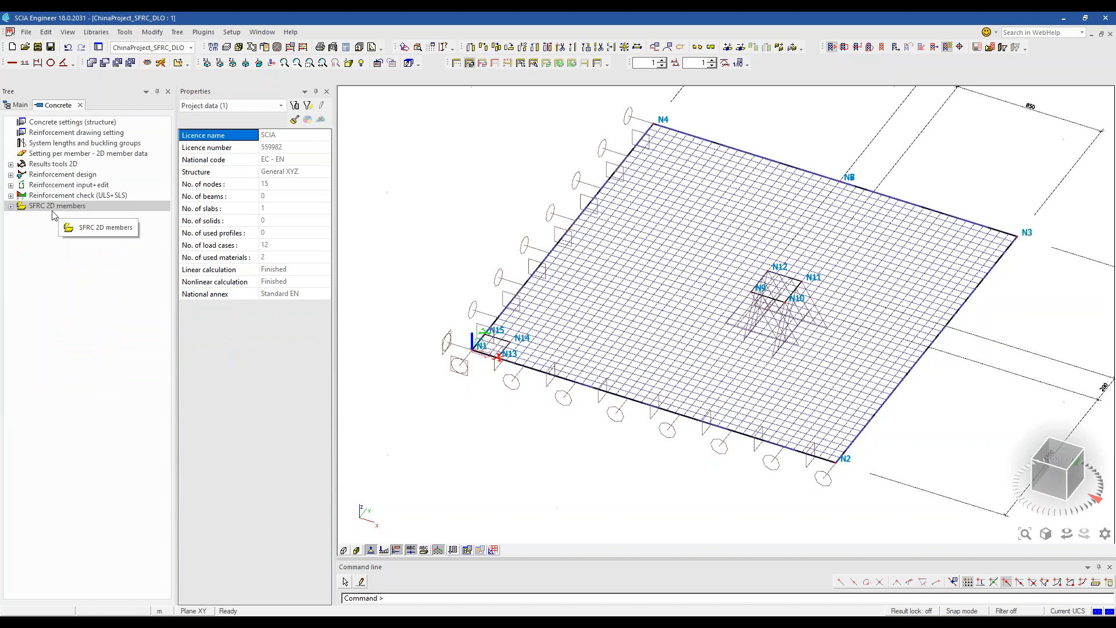
left_click(10, 206)
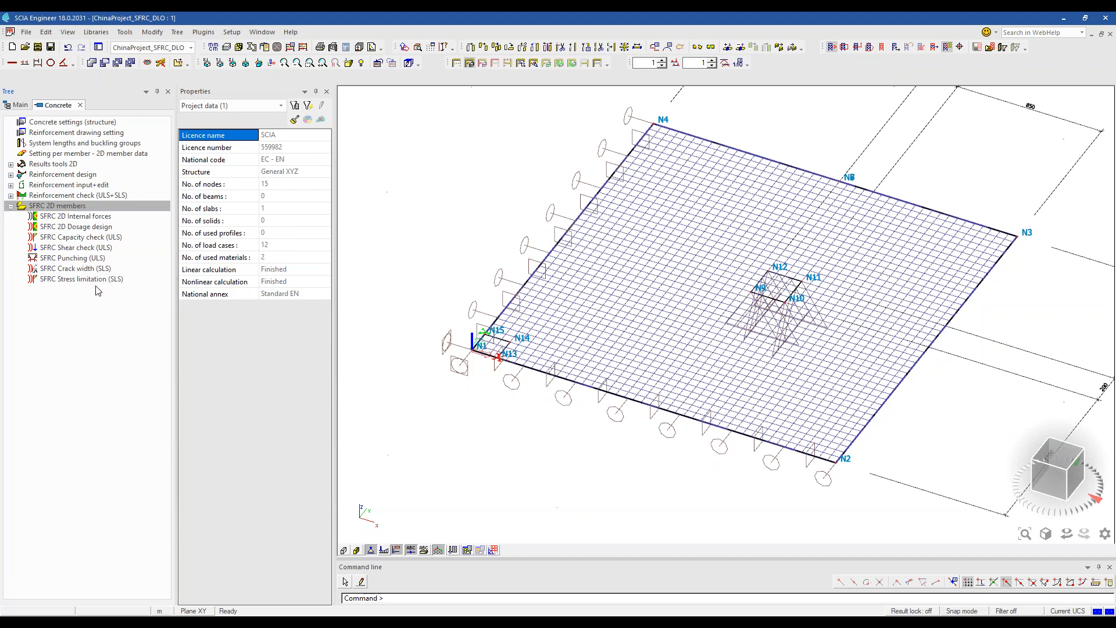
mouse_move(356, 623)
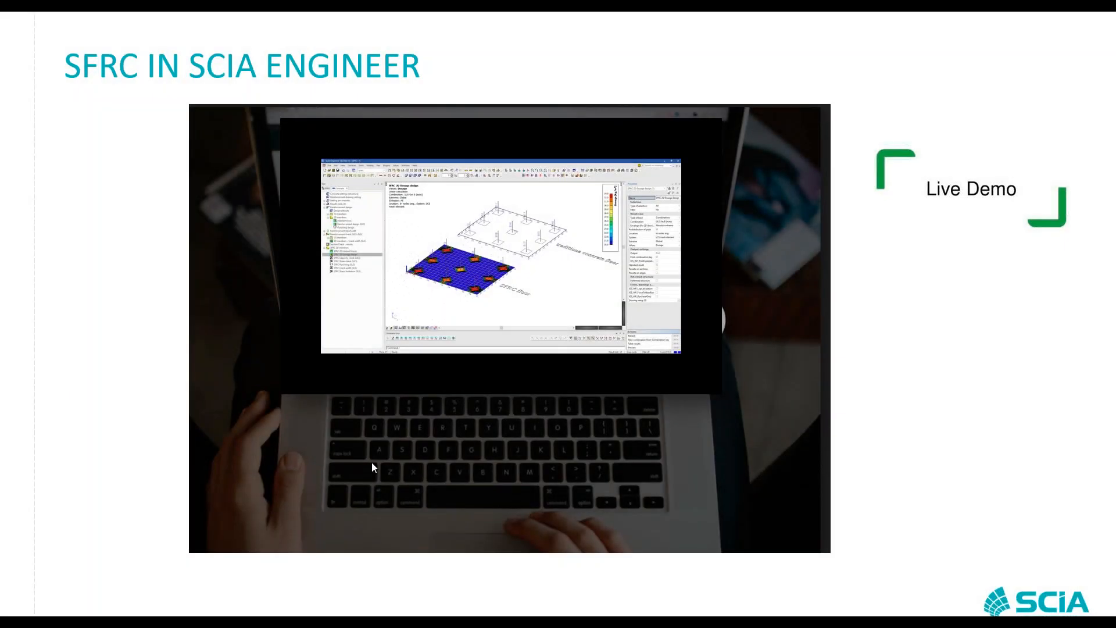
left_click(374, 463)
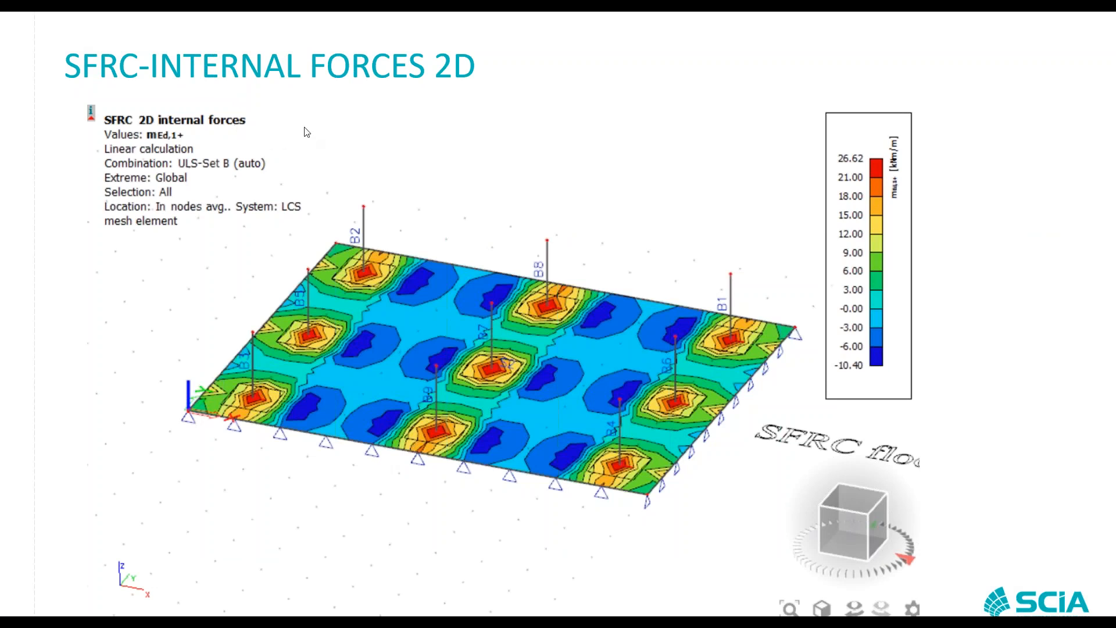
left_click(329, 132)
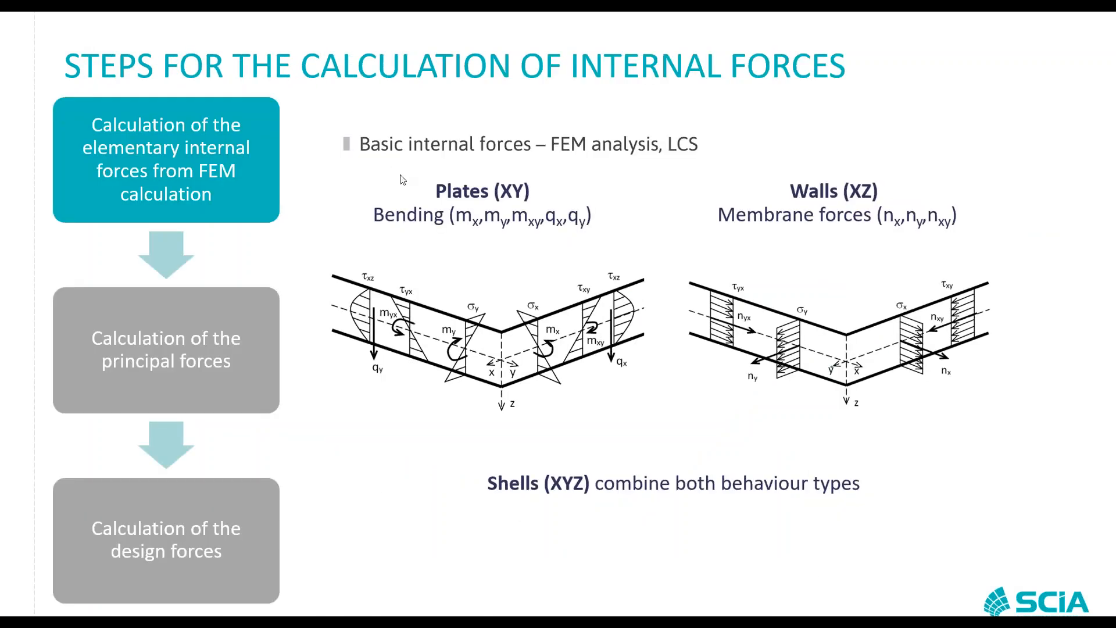
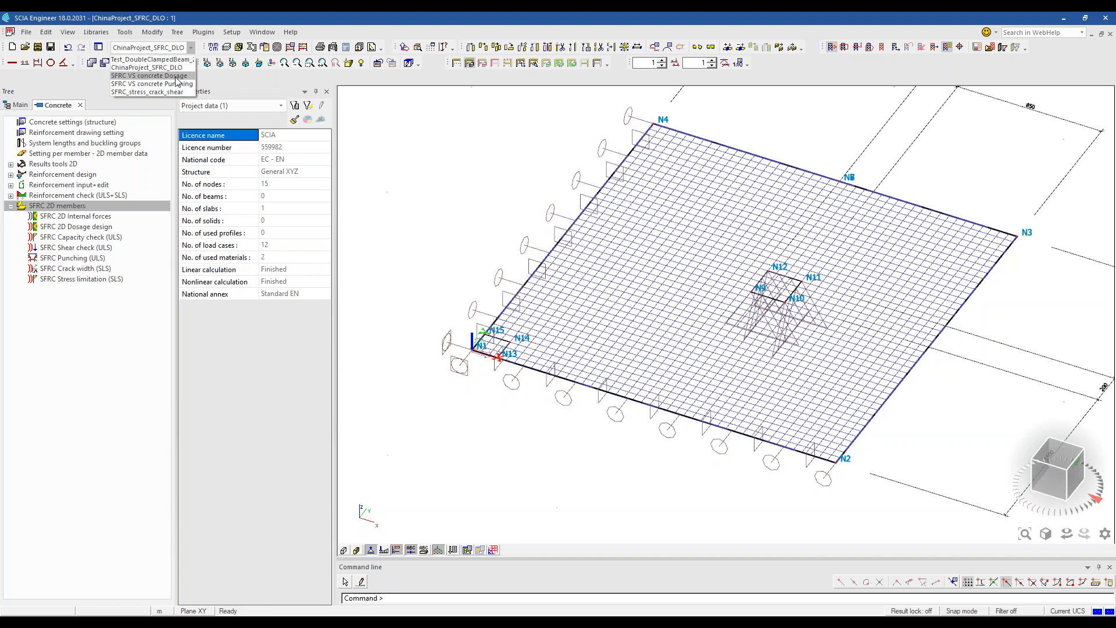
Switch to the SFRC VS concrete Dosage project and display the mEd,1+ design internal forces on the traditional concrete slab
left_click(181, 77)
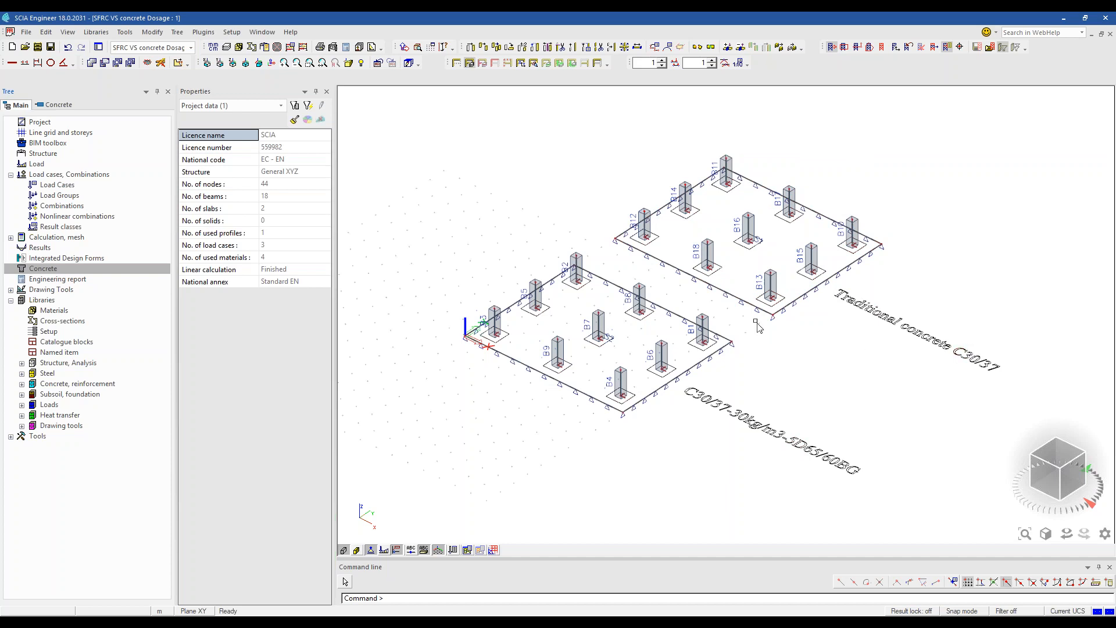
left_click(59, 267)
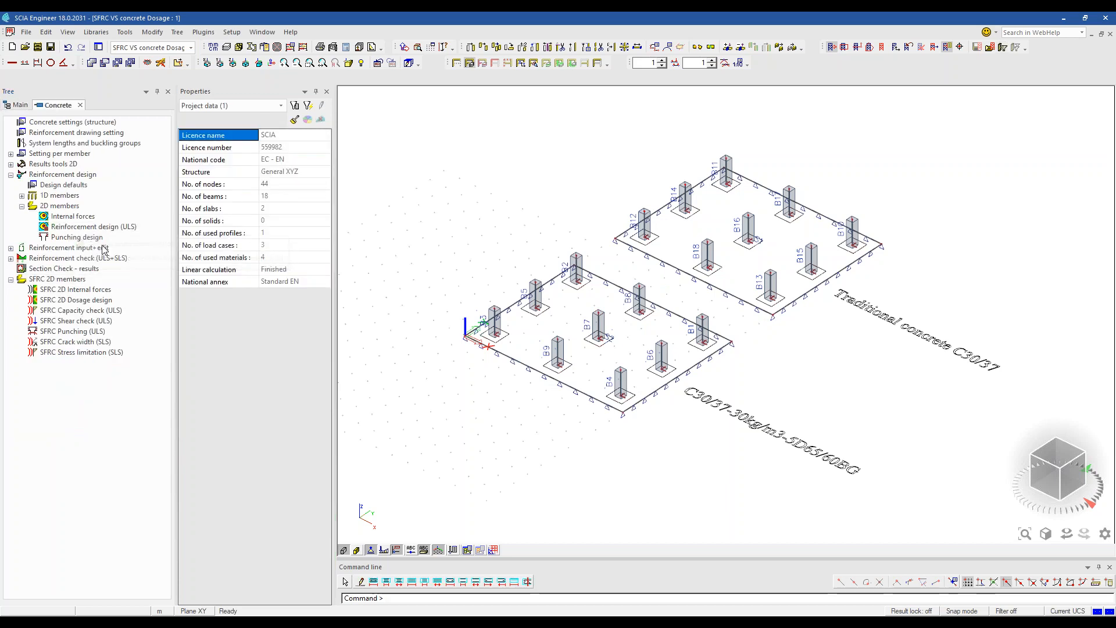
left_click(78, 217)
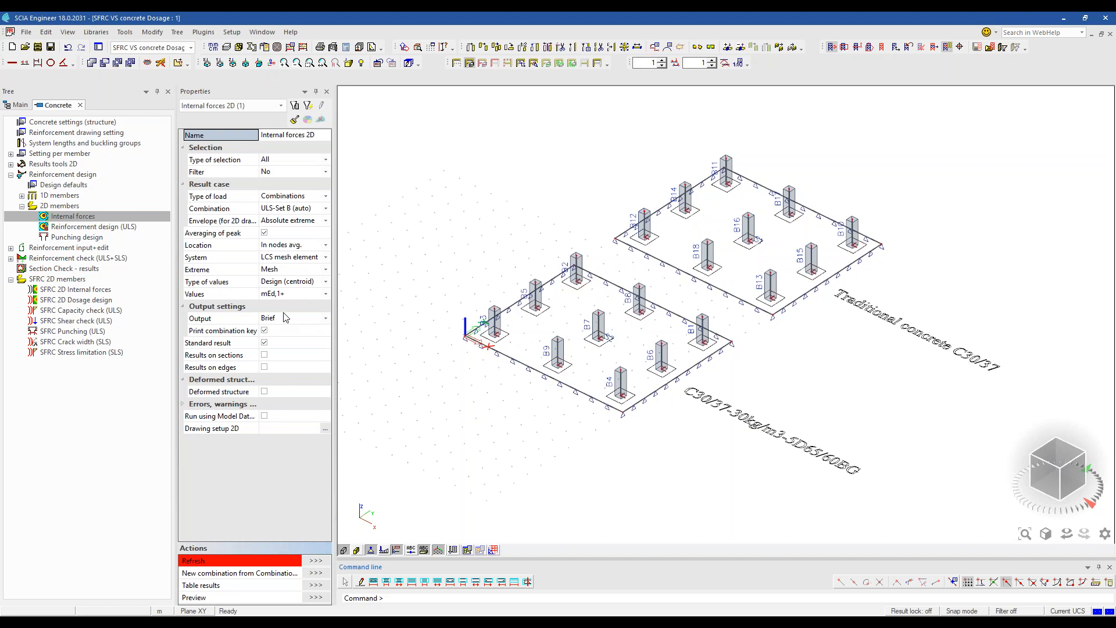
left_click(313, 562)
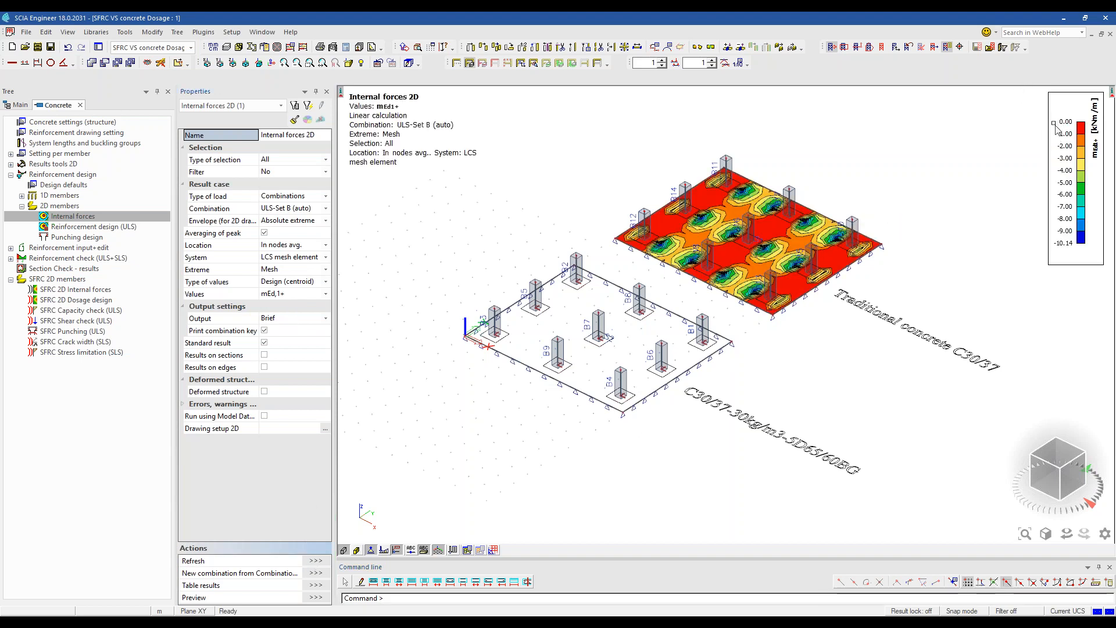
Display the SFRC 2D internal forces on the steel fibre concrete slab with the result value set to mEd,1+
left_click(74, 289)
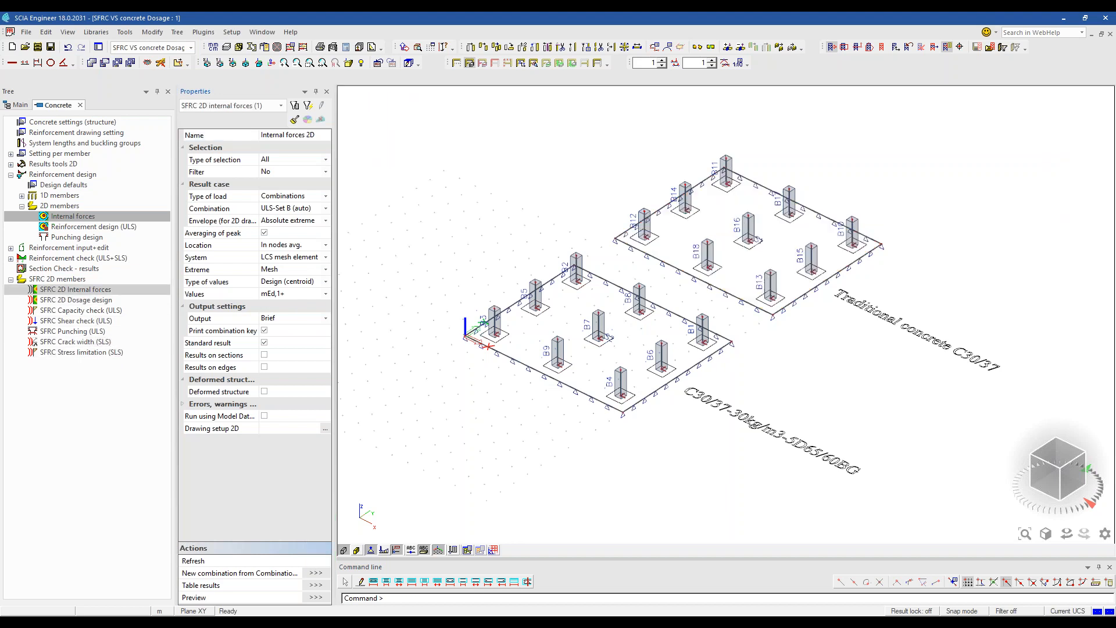
left_click(283, 294)
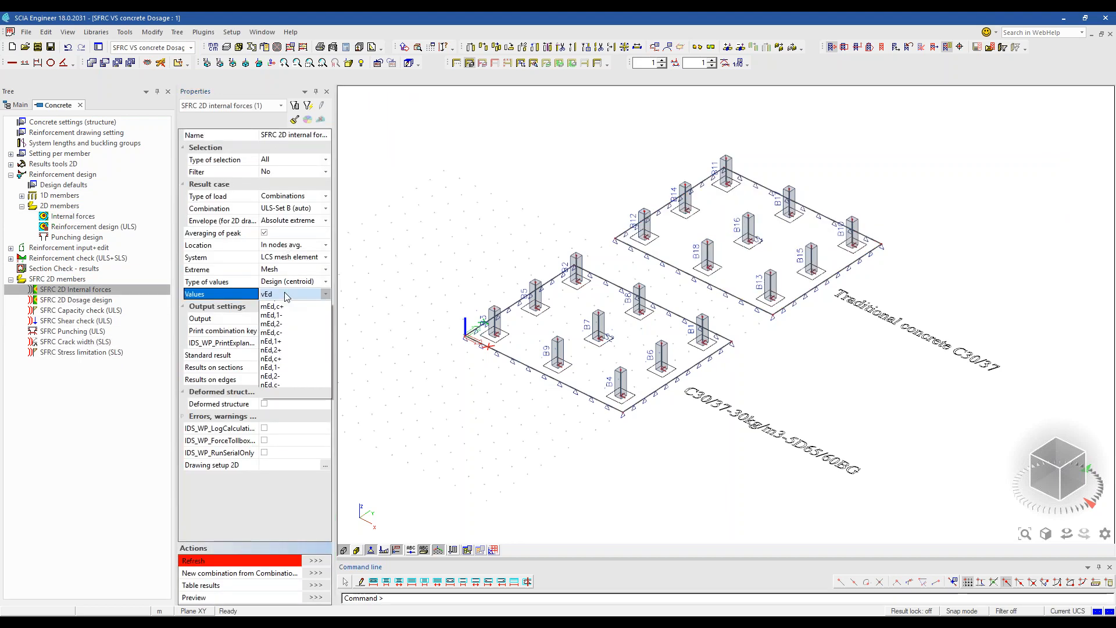
left_click(279, 304)
left_click(314, 562)
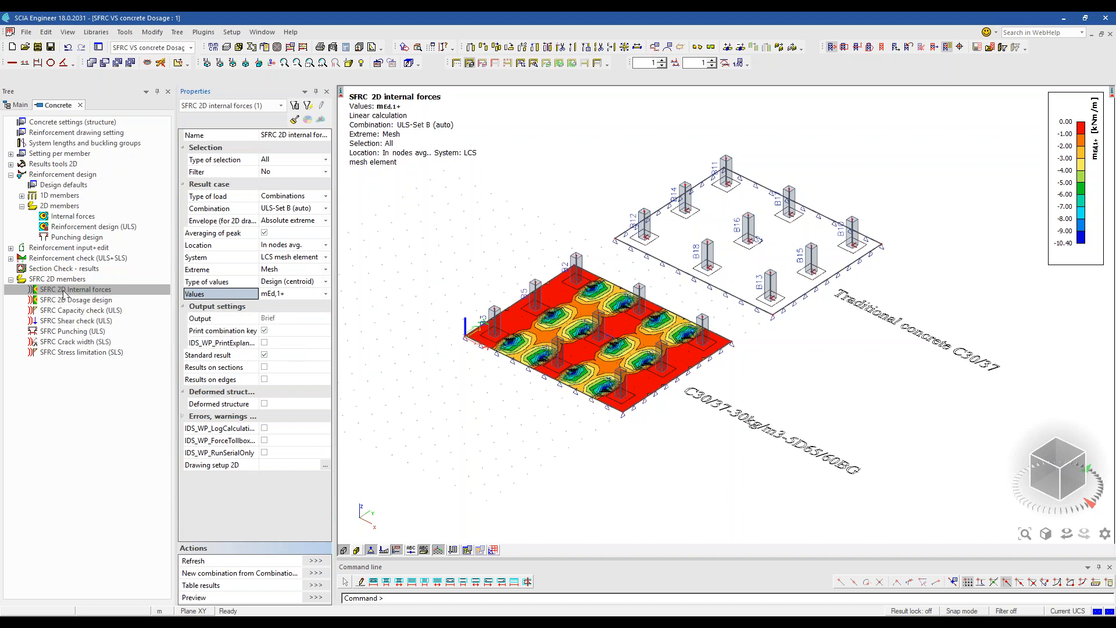
Display the SFRC 2D dosage design on the steel fibre concrete slab for the ULS-Set B (auto) combination and examine the areas around the columns
left_click(91, 300)
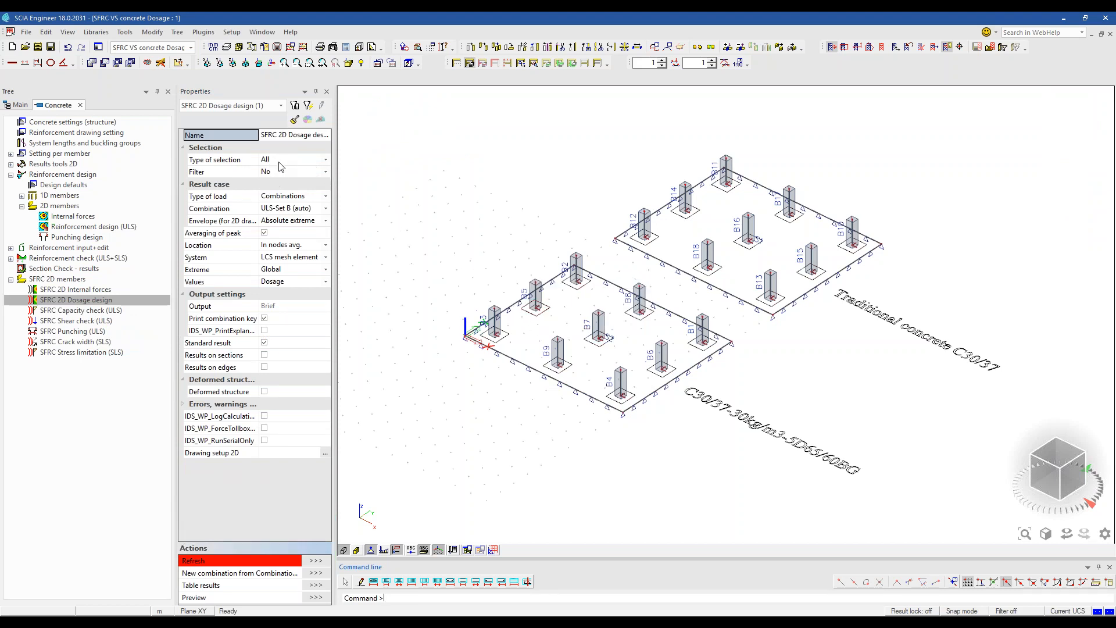
left_click(309, 201)
left_click(316, 209)
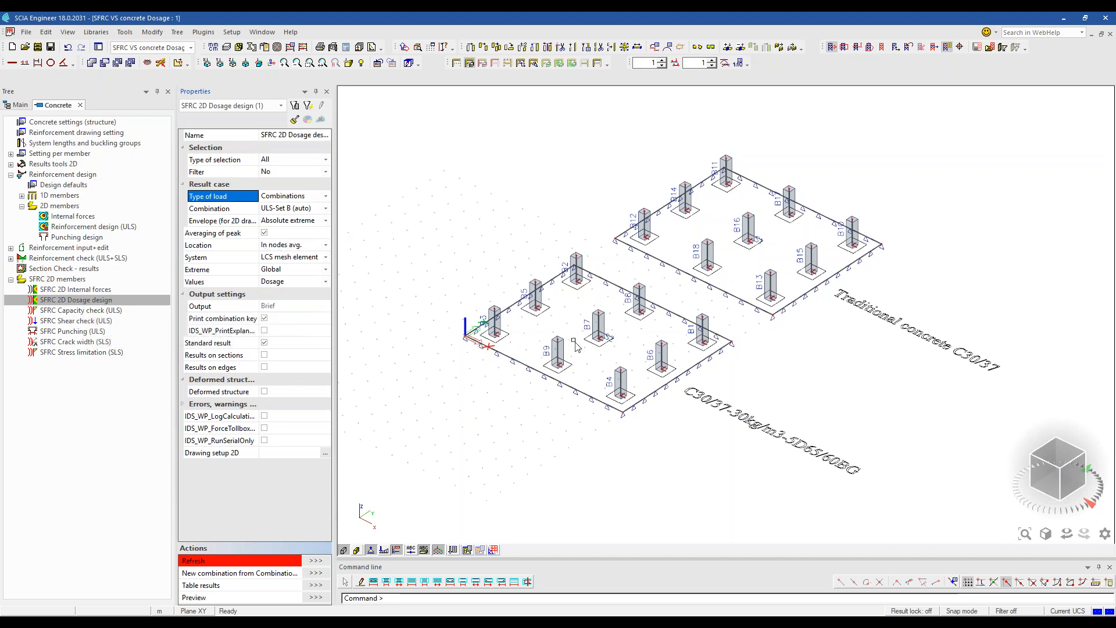
left_click(315, 562)
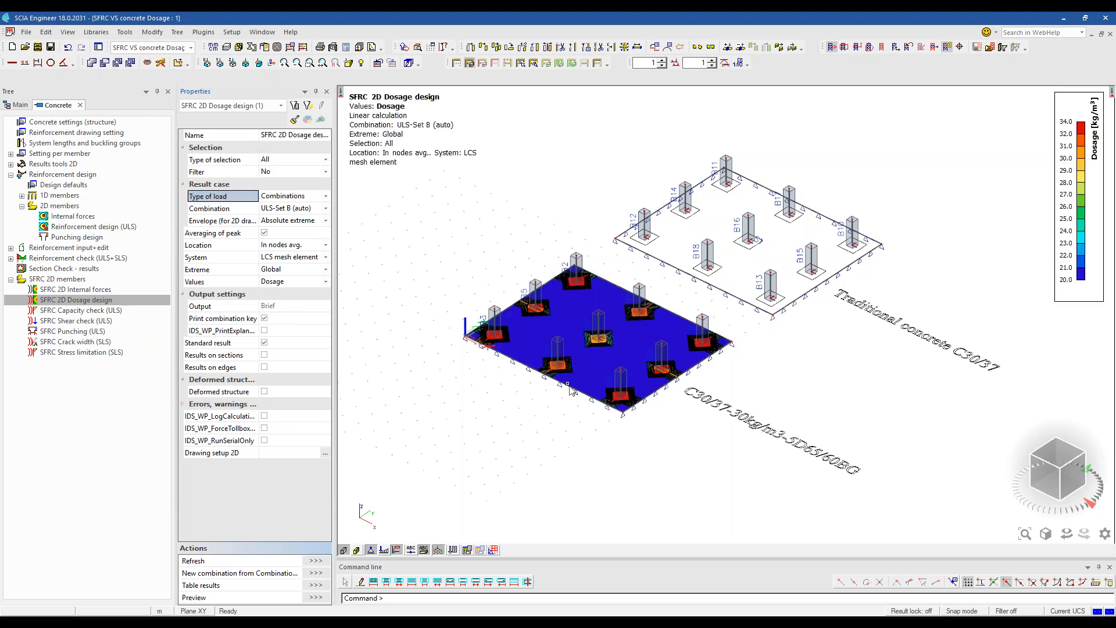
scroll(575, 383, "up", 5)
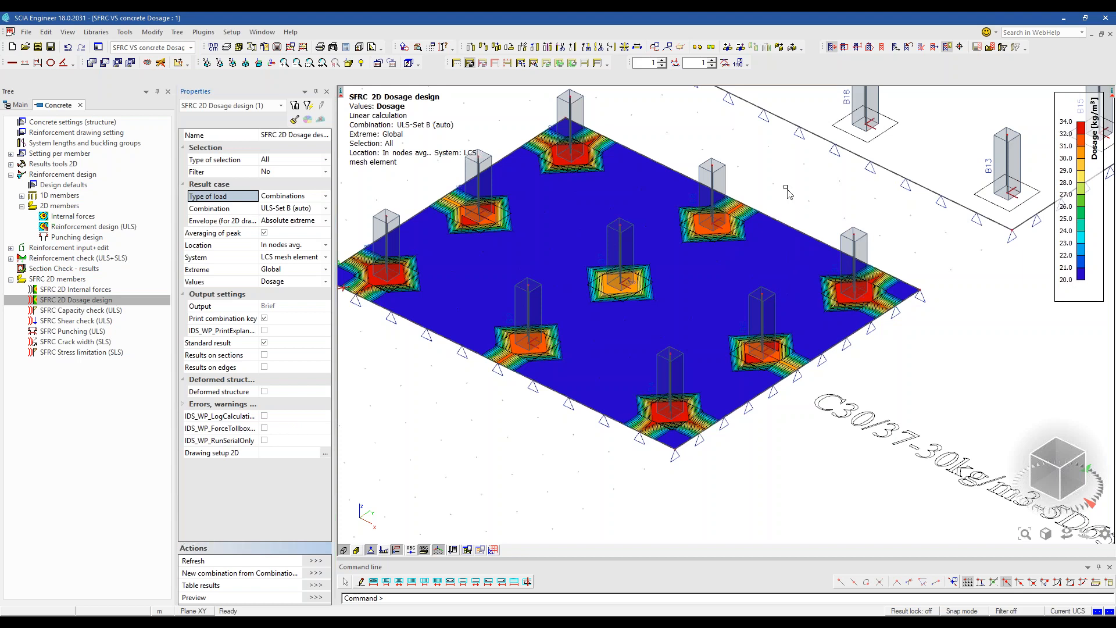
middle_click_drag(788, 193, 789, 206)
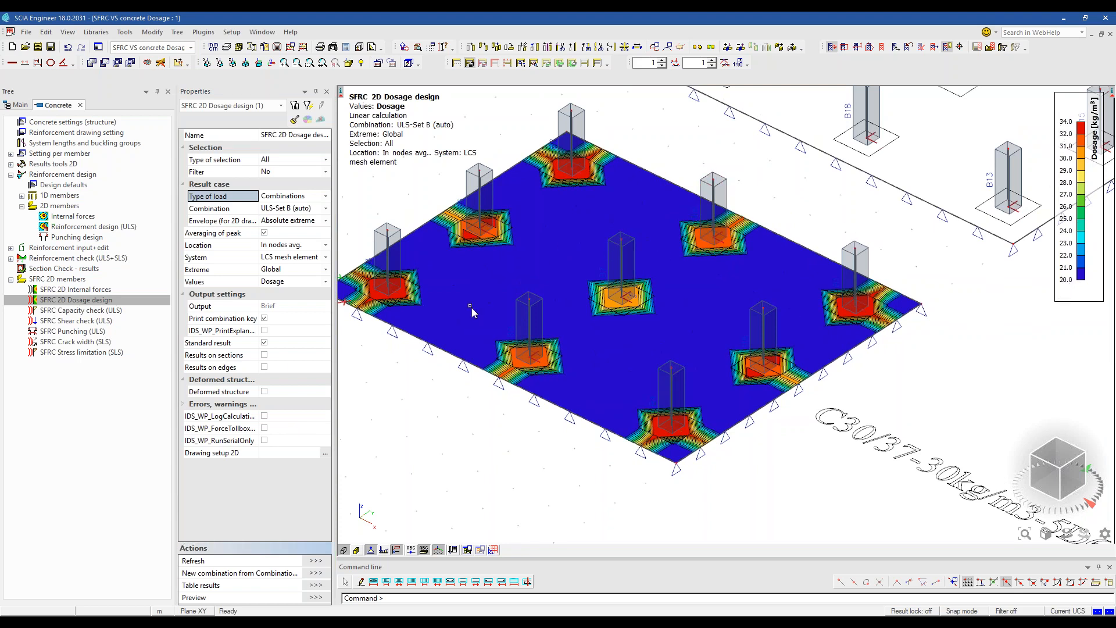
middle_click_drag(469, 315, 482, 311)
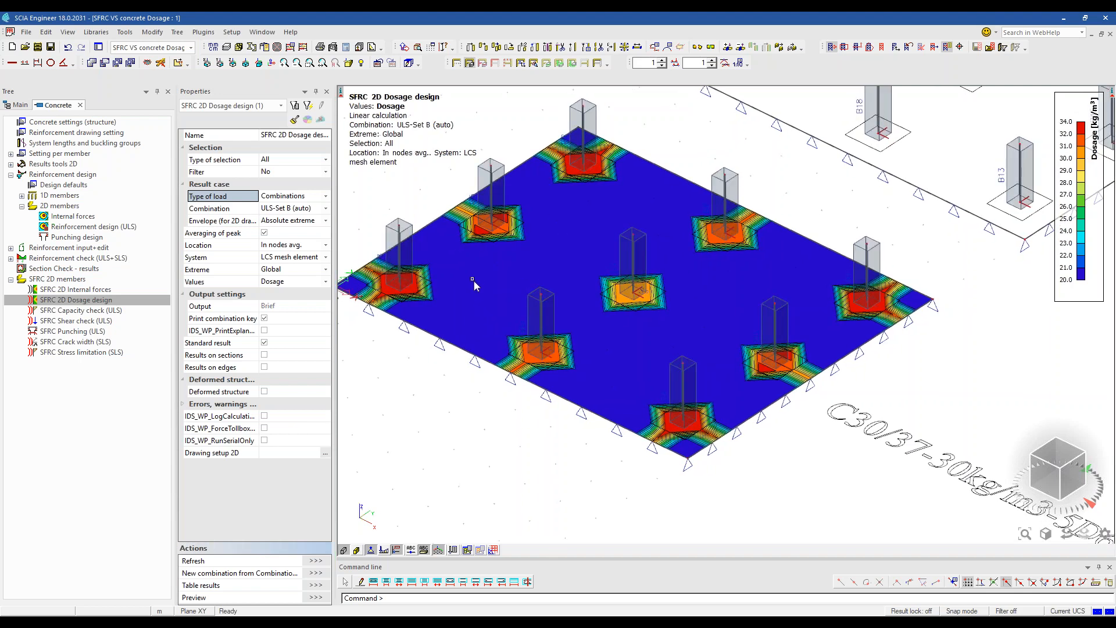
Display the SFRC ULS capacity check on the steel fibre slab with the result value set to UC
left_click(75, 311)
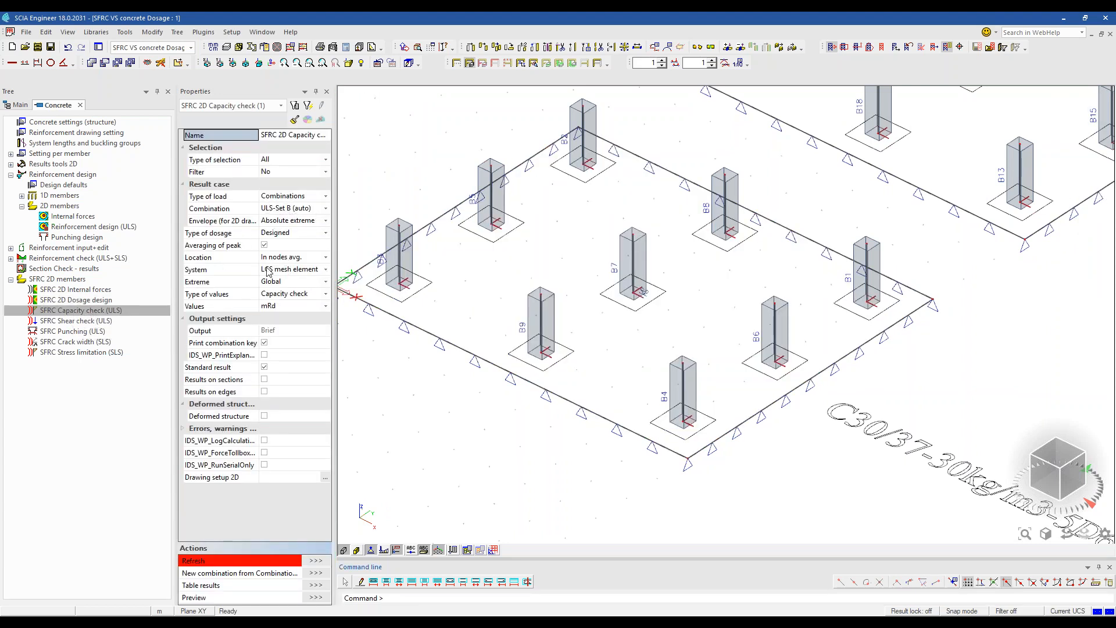
left_click(285, 306)
left_click(285, 307)
left_click(282, 322)
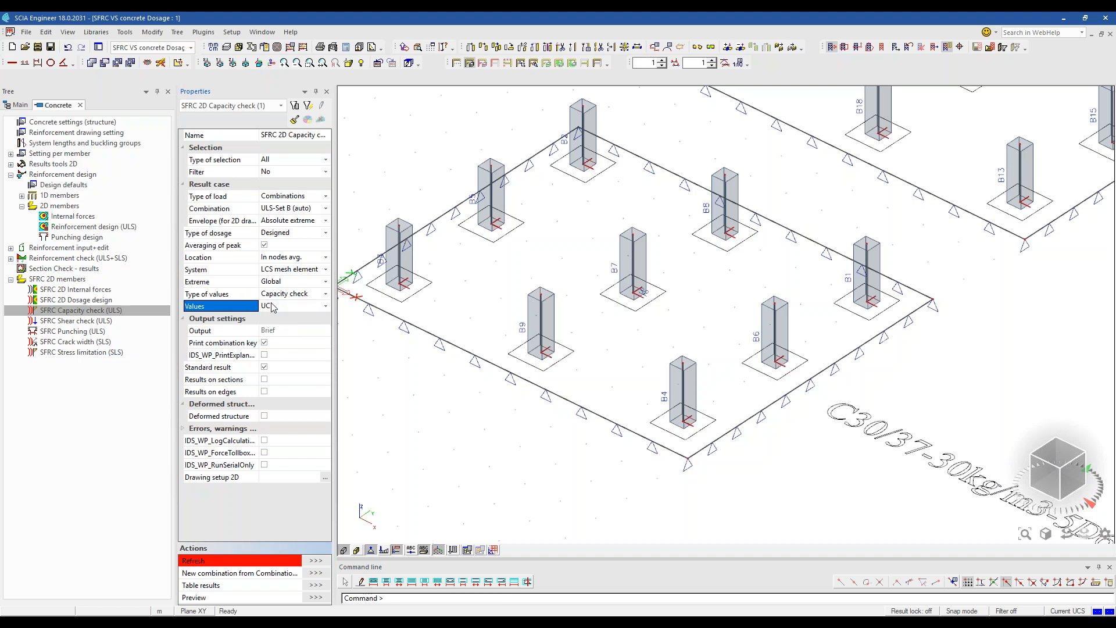
left_click(315, 560)
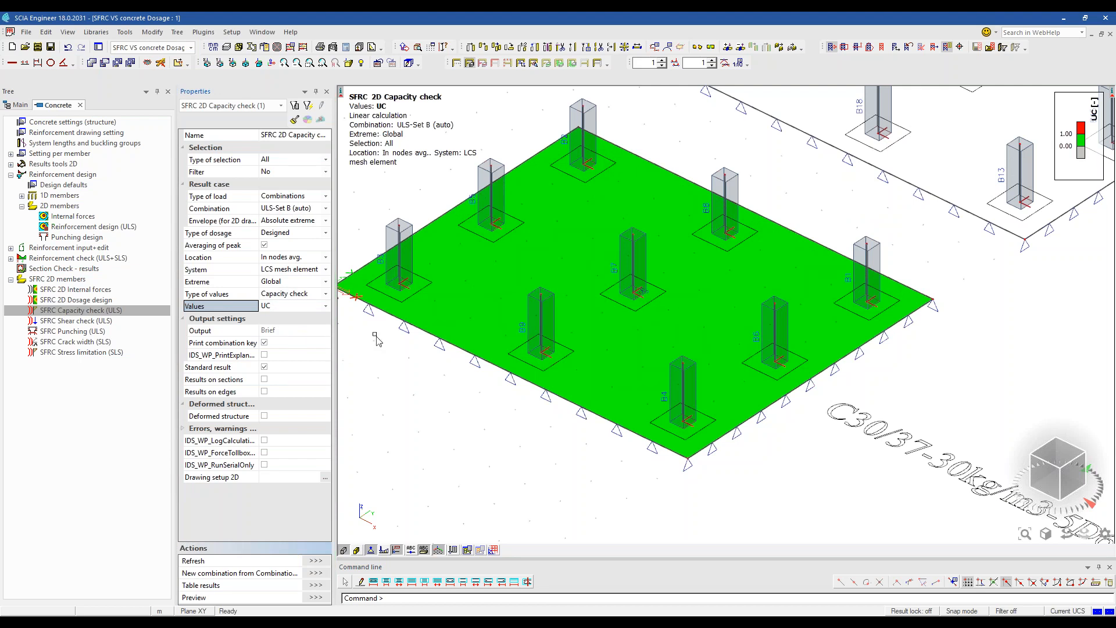
Return to the SFRC 2D dosage design and display the fibre dosage with averaging of peaks switched off
left_click(79, 300)
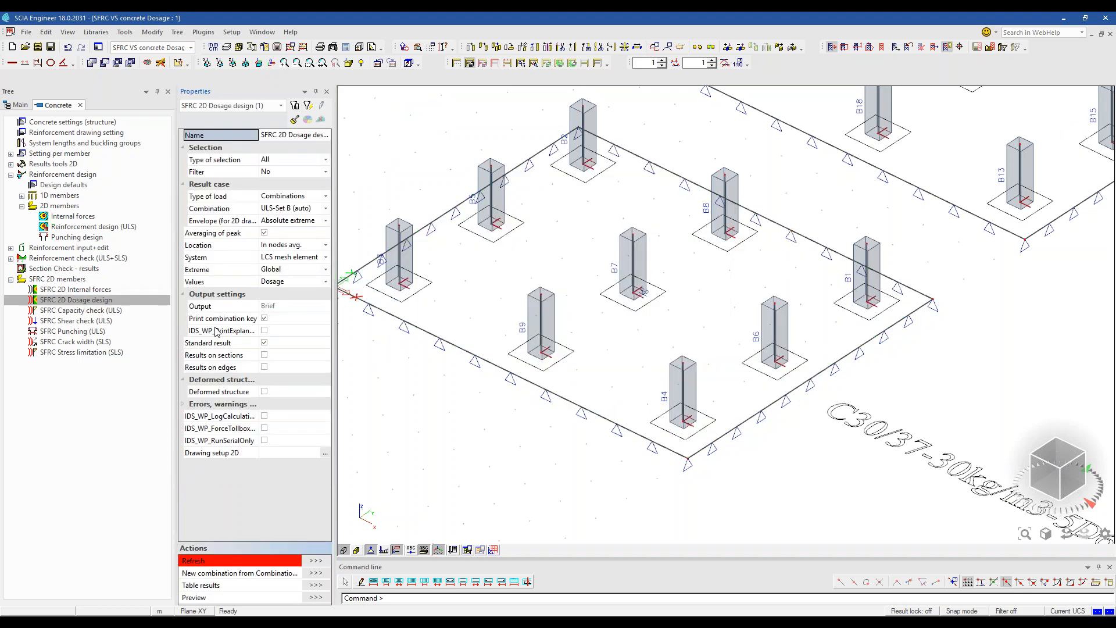
left_click(317, 560)
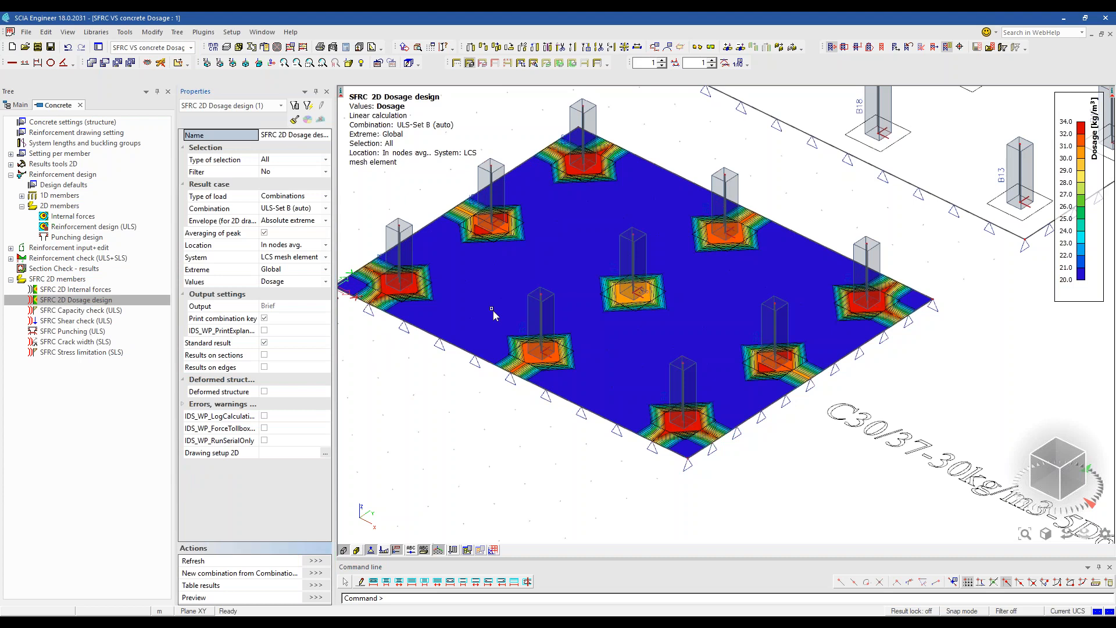
left_click(264, 233)
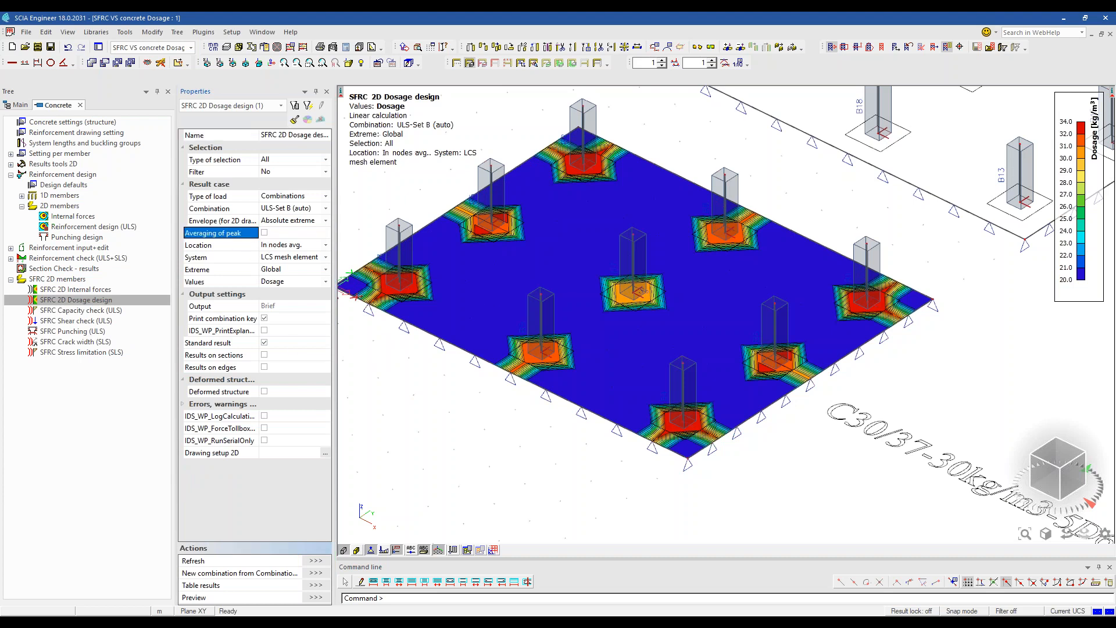
left_click(314, 561)
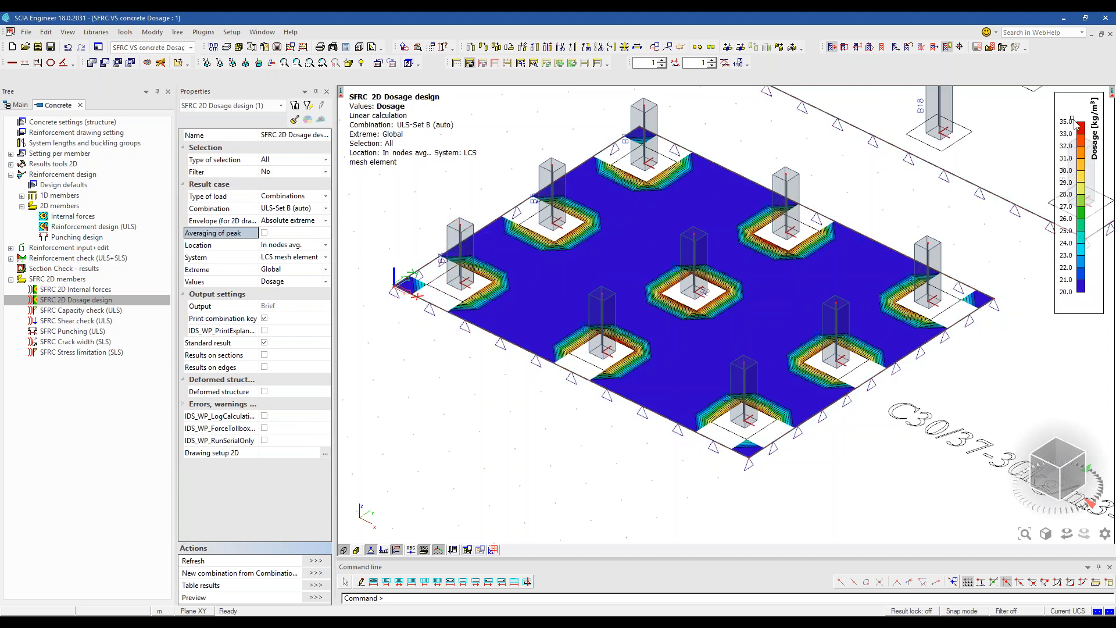
Switch averaging of peaks back on and refresh the dosage design on the steel fibre slab
left_click(264, 231)
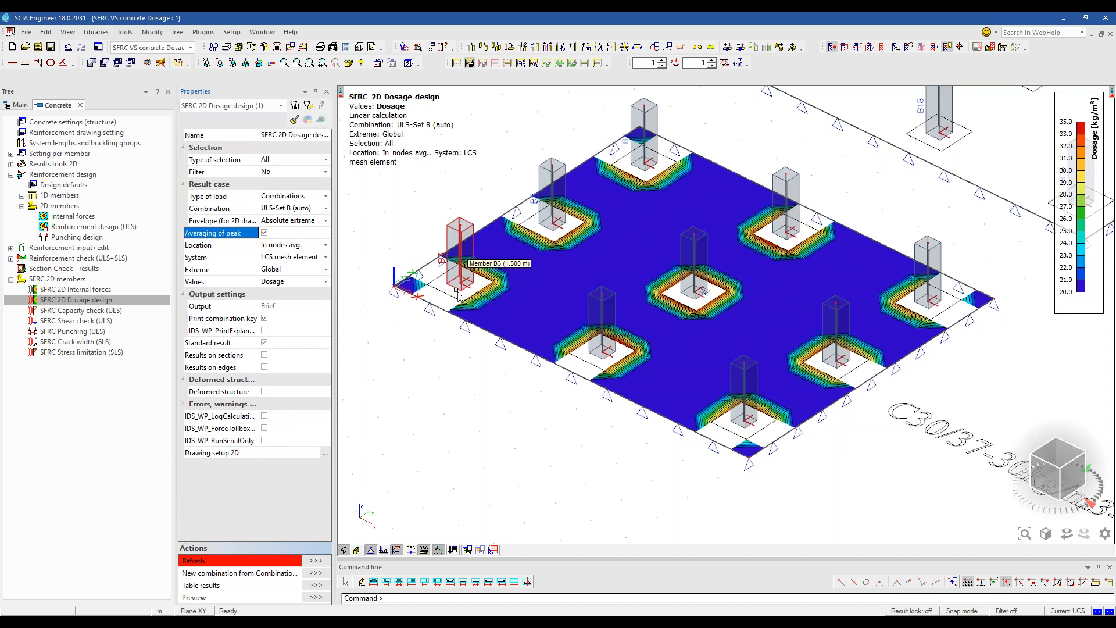
left_click(264, 233)
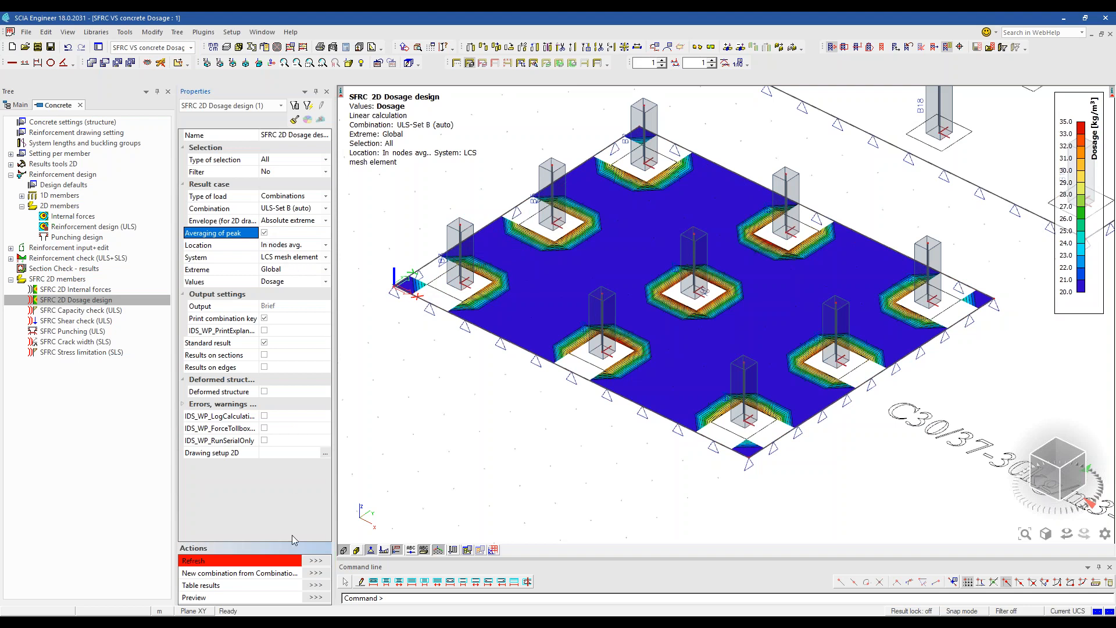
left_click(317, 561)
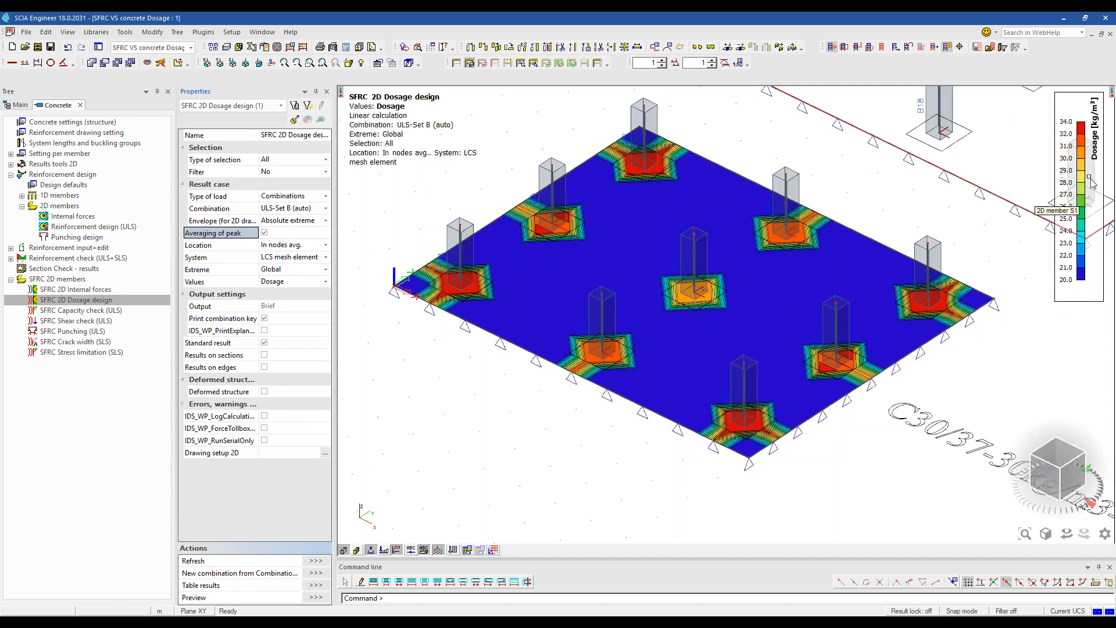
Preview the dosage design report with its fibre type and dosage table, and close the preview
left_click(318, 598)
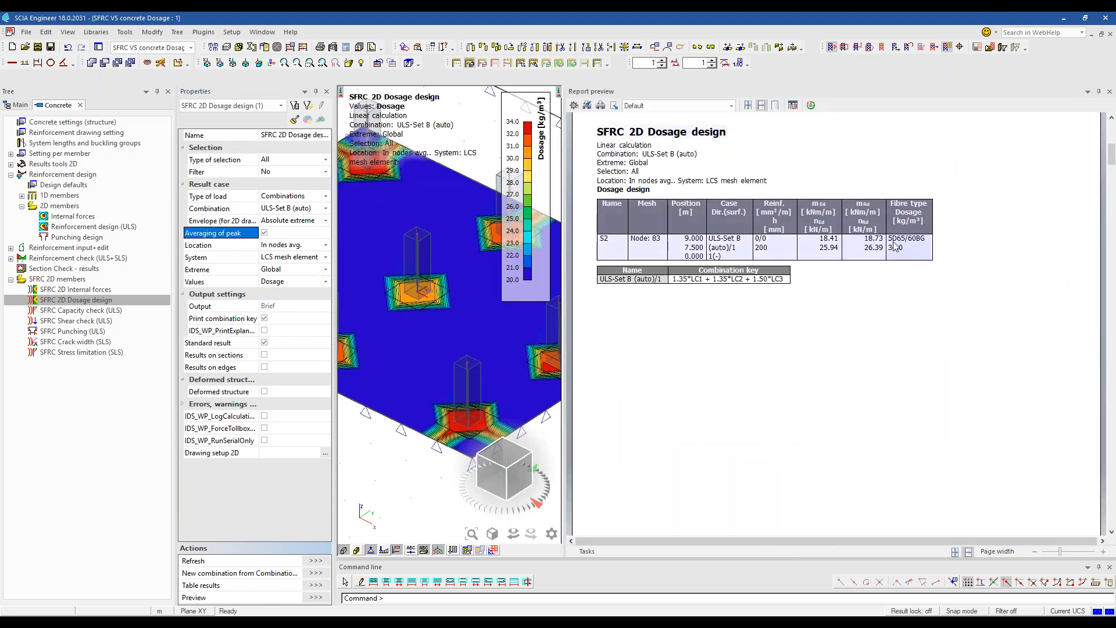
left_click(1109, 91)
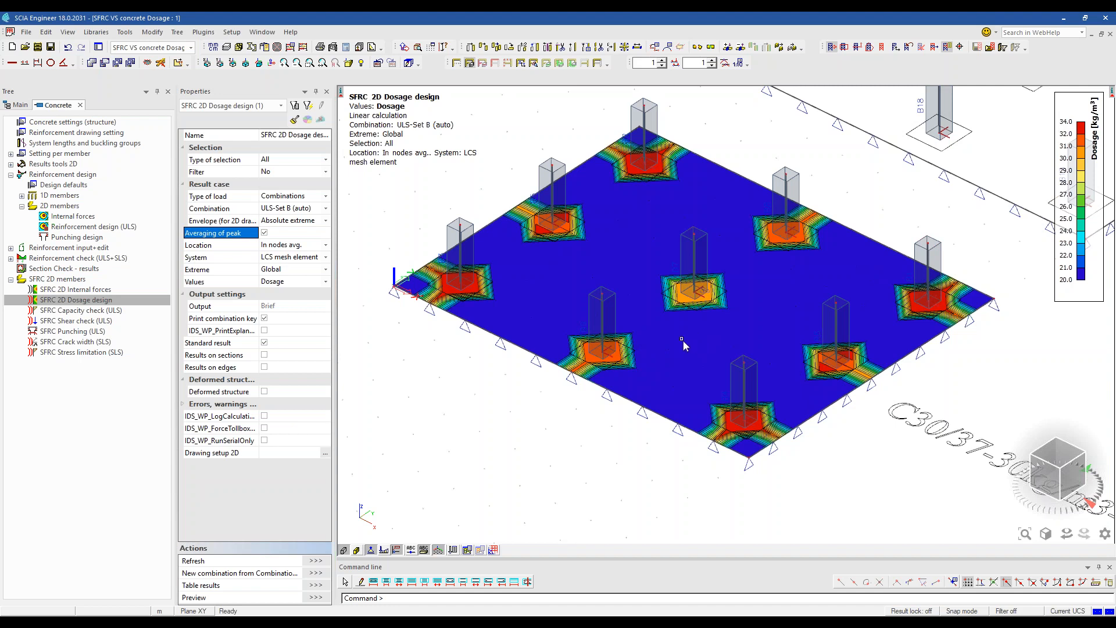
middle_click_drag(684, 344, 665, 339)
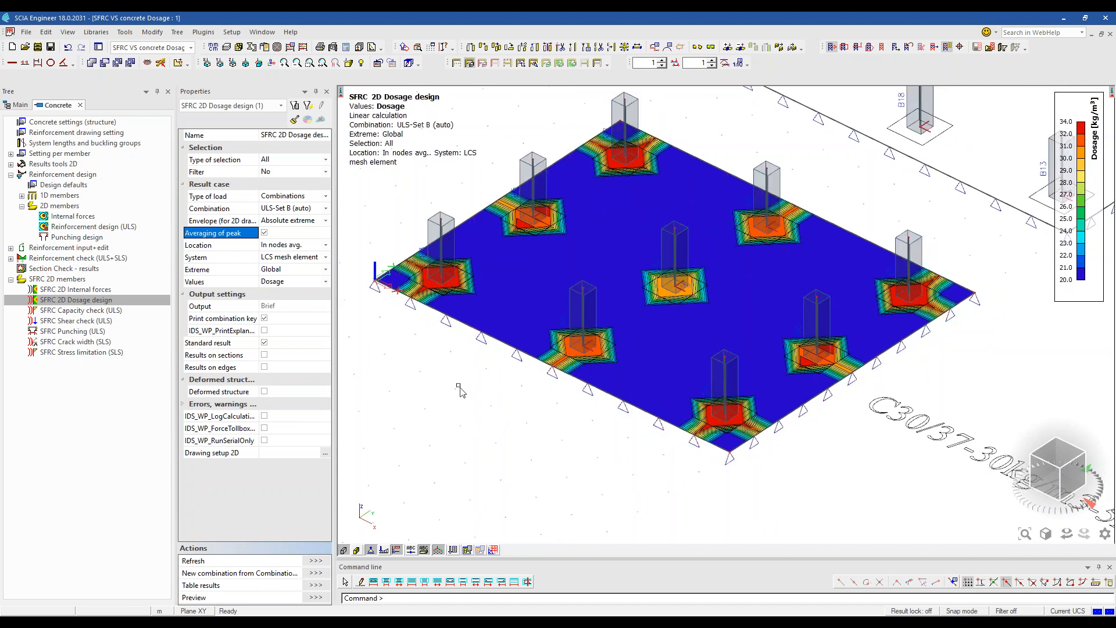
Display the SFRC ULS capacity check on the steel fibre slab with the result value set to mRd
left_click(88, 312)
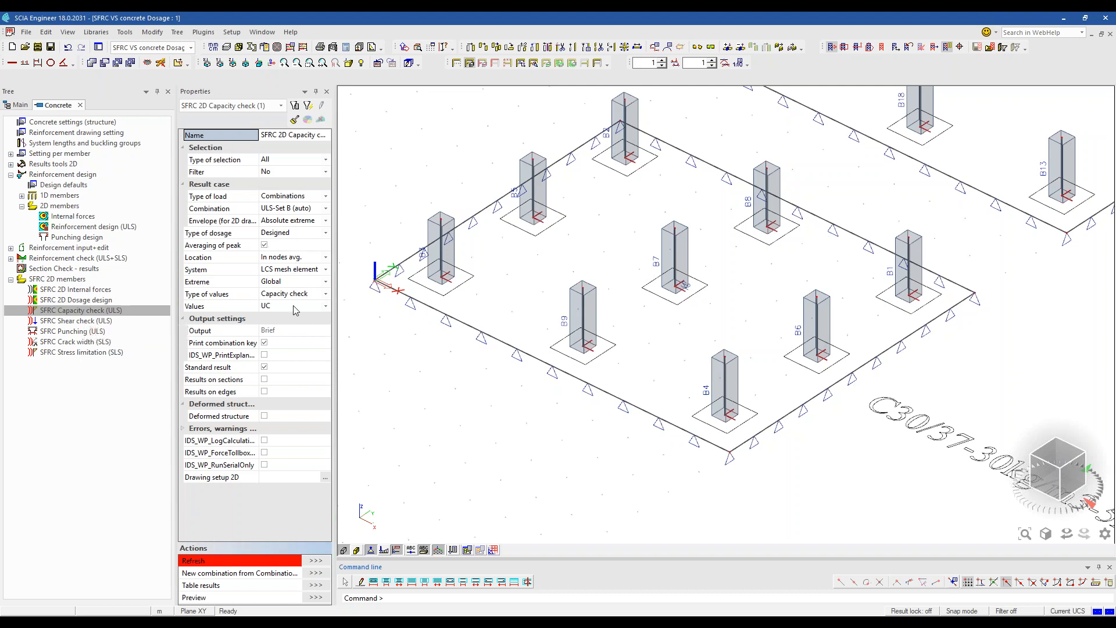
left_click(295, 307)
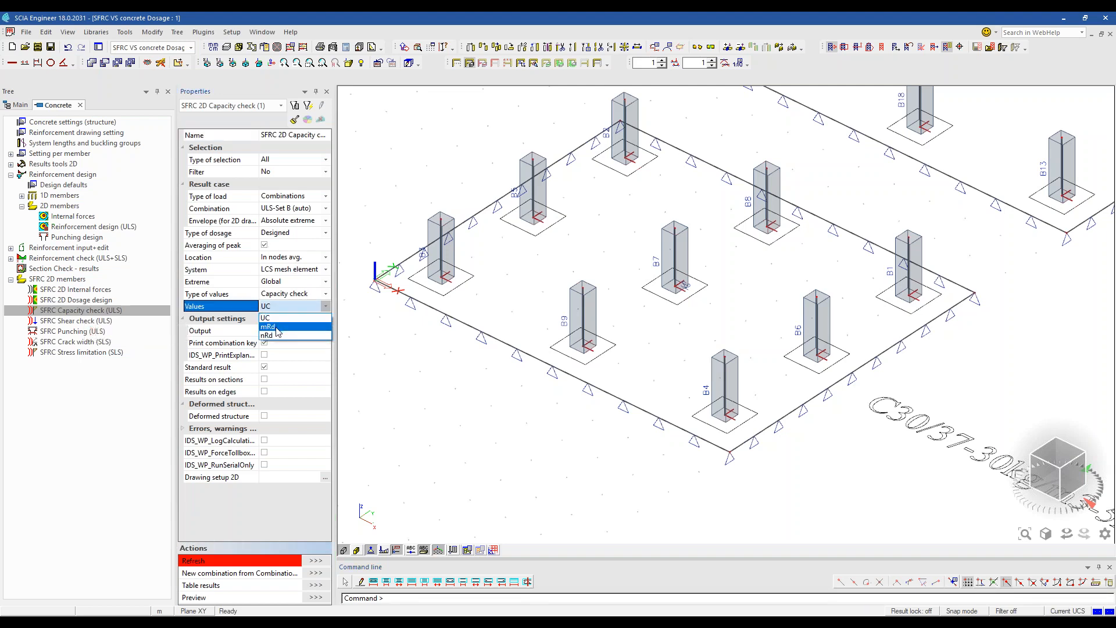
left_click(276, 327)
left_click(308, 560)
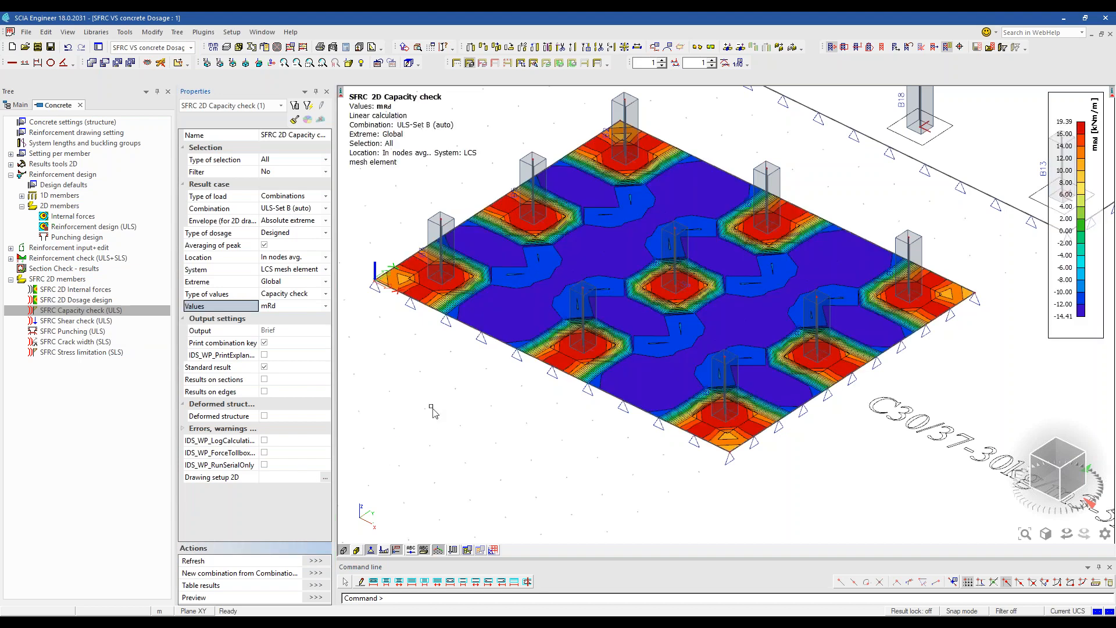
Display the nRd capacity results on the steel fibre slab, and set the result value back to UC
left_click(308, 305)
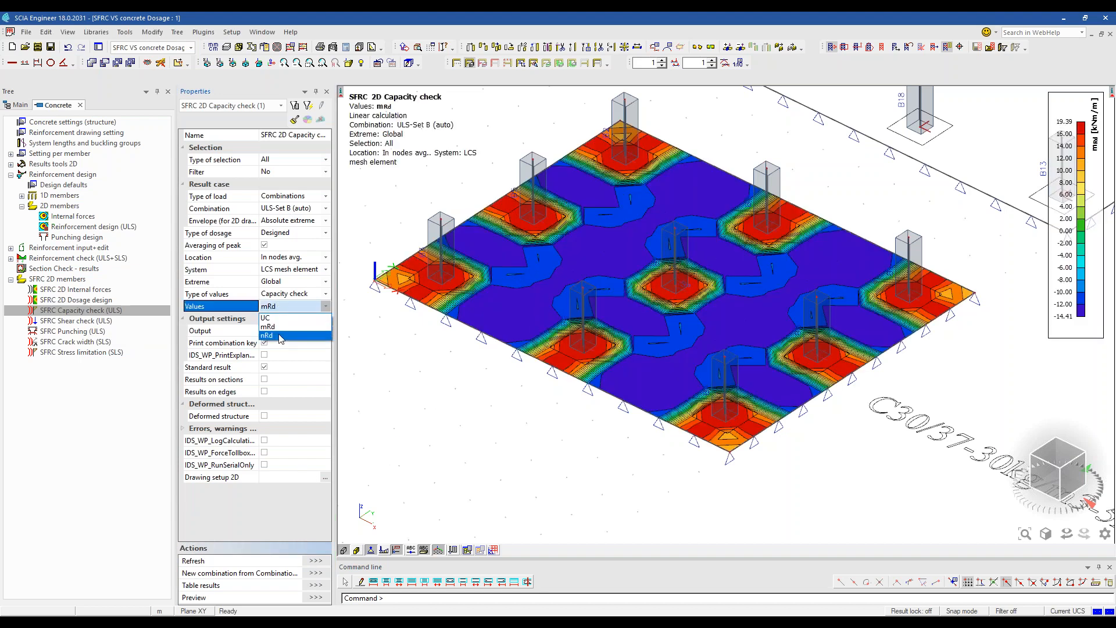
left_click(281, 340)
left_click(313, 559)
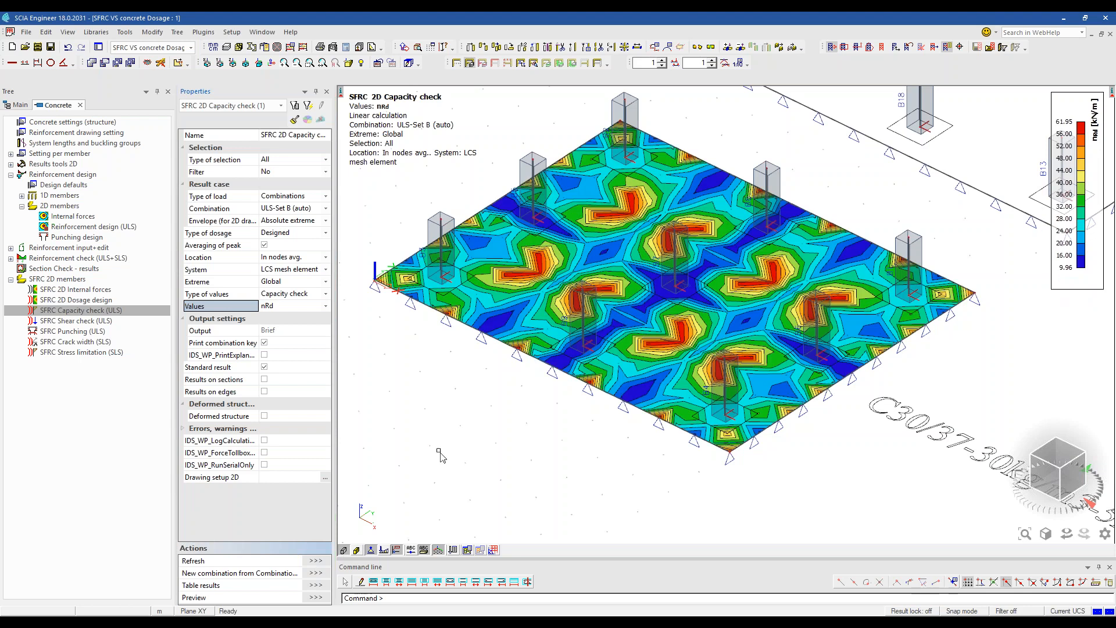
left_click(293, 307)
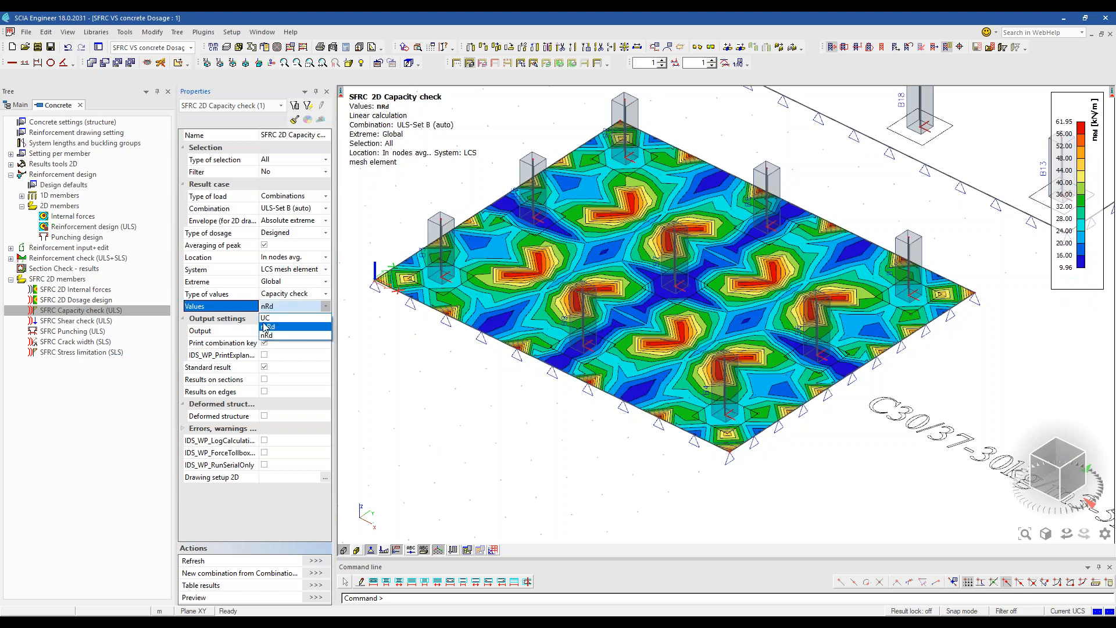
left_click(276, 319)
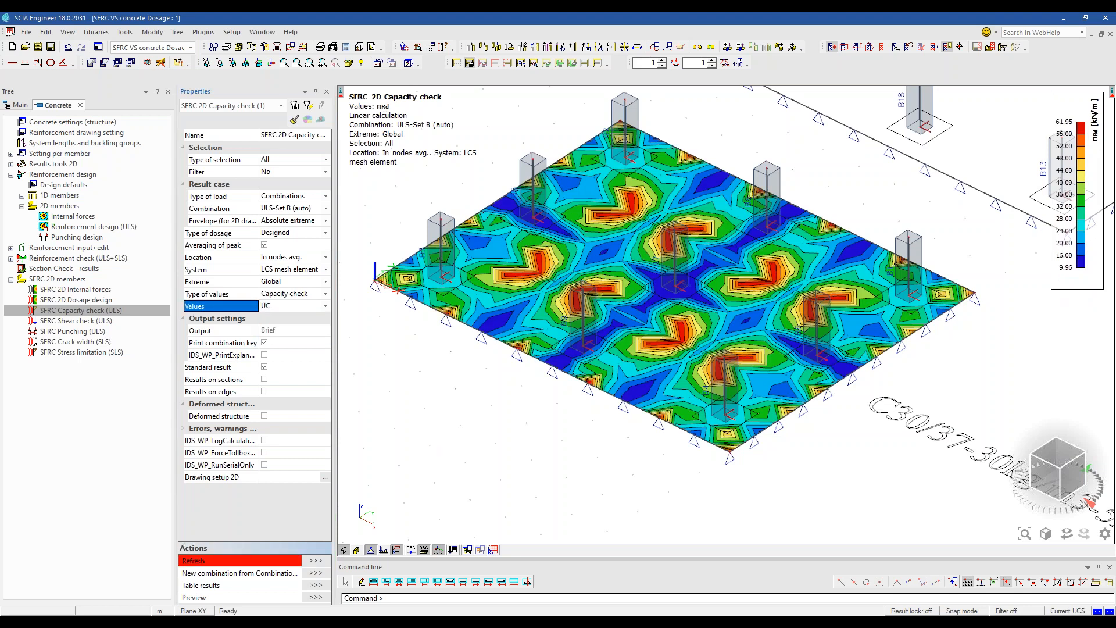
Display the 2D reinforcement design (ULS) on the traditional concrete slab with the Required (statically) values for Asw,stat
scroll(799, 358, "down", 2)
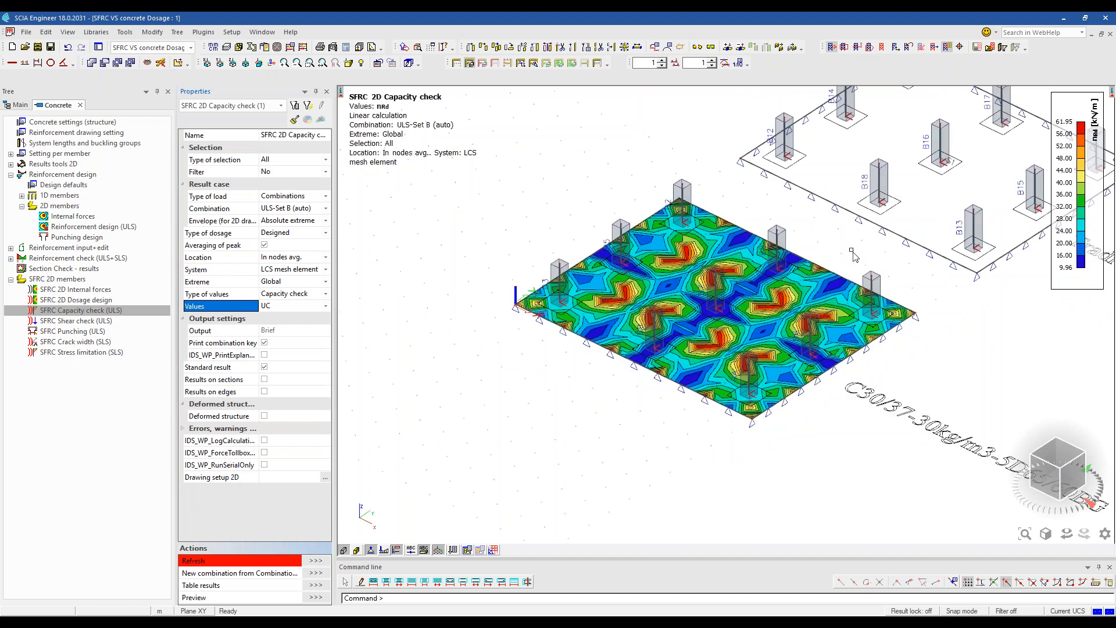
scroll(782, 271, "down", 1)
middle_click_drag(782, 271, 755, 275)
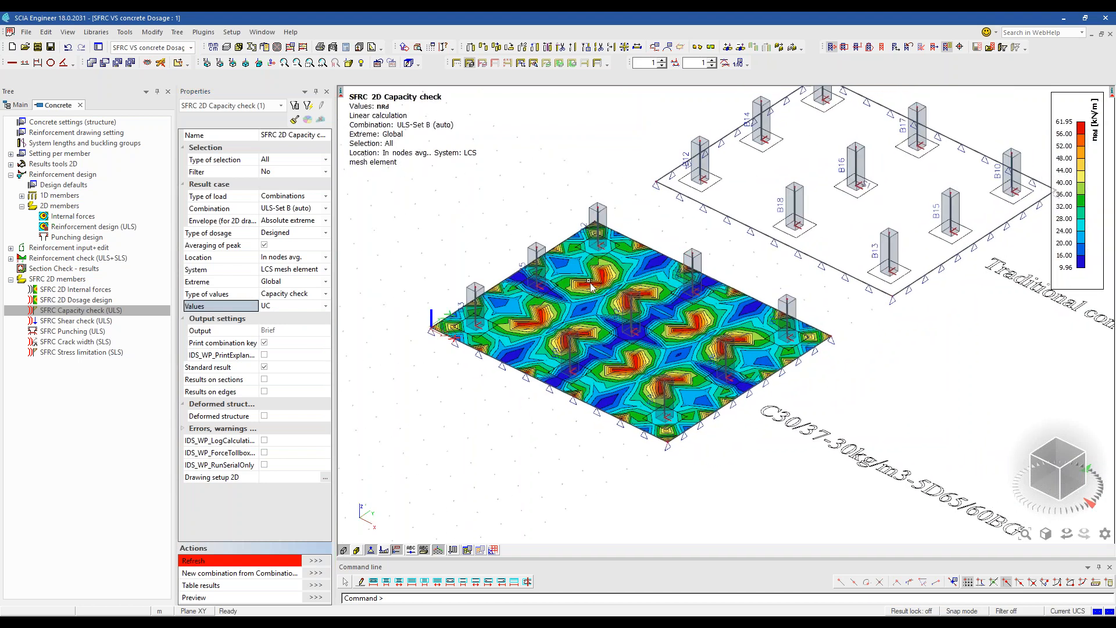
middle_click_drag(814, 232, 778, 265)
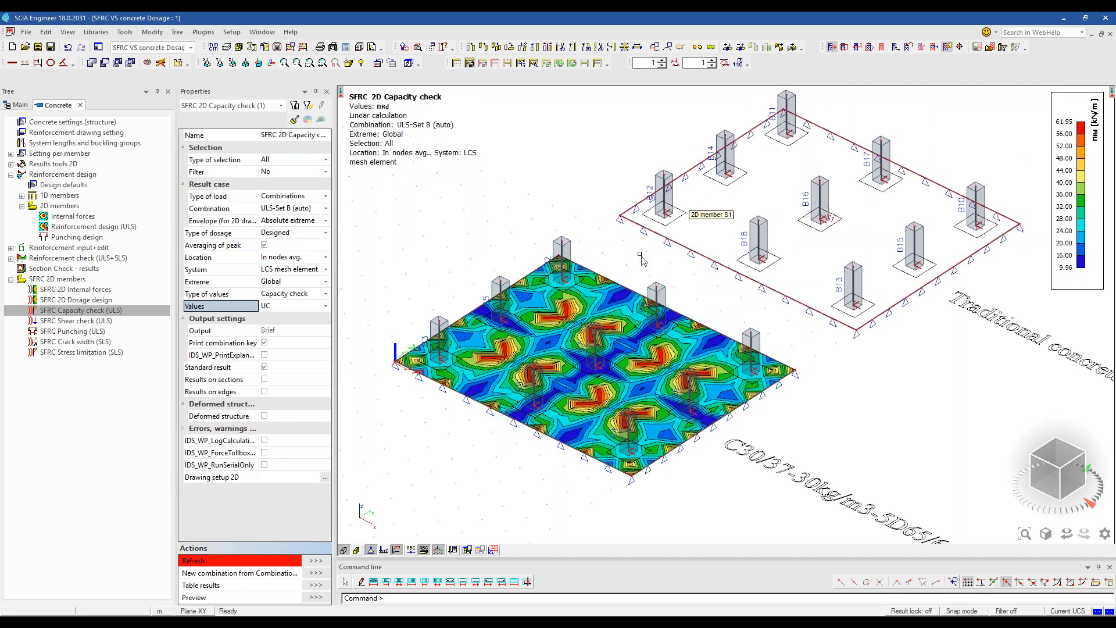
middle_click_drag(916, 293, 888, 272)
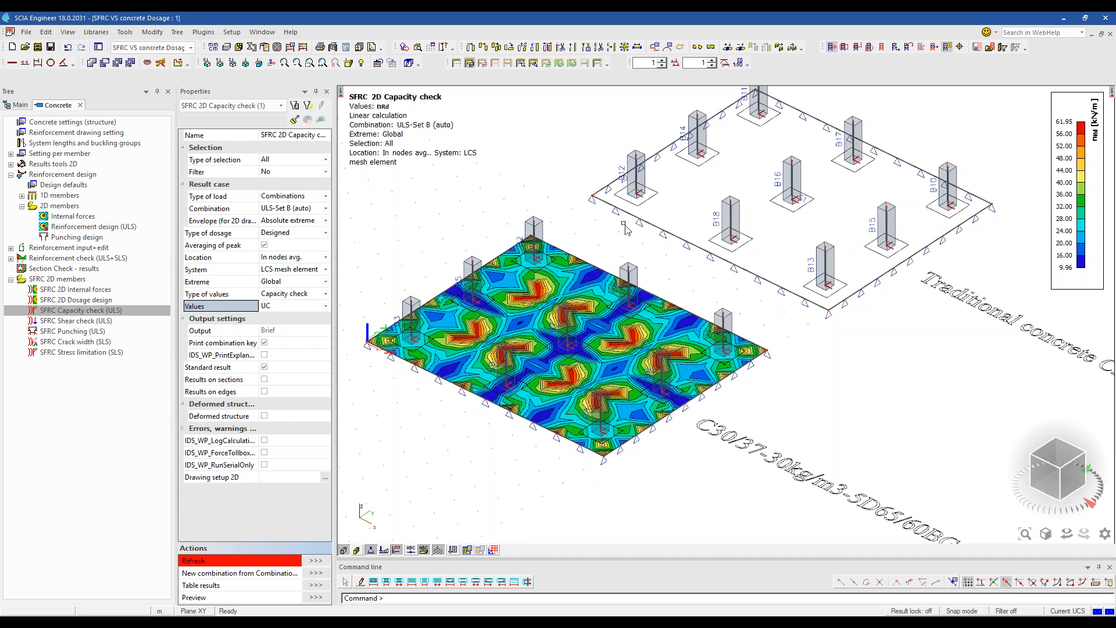
left_click(82, 227)
left_click(307, 283)
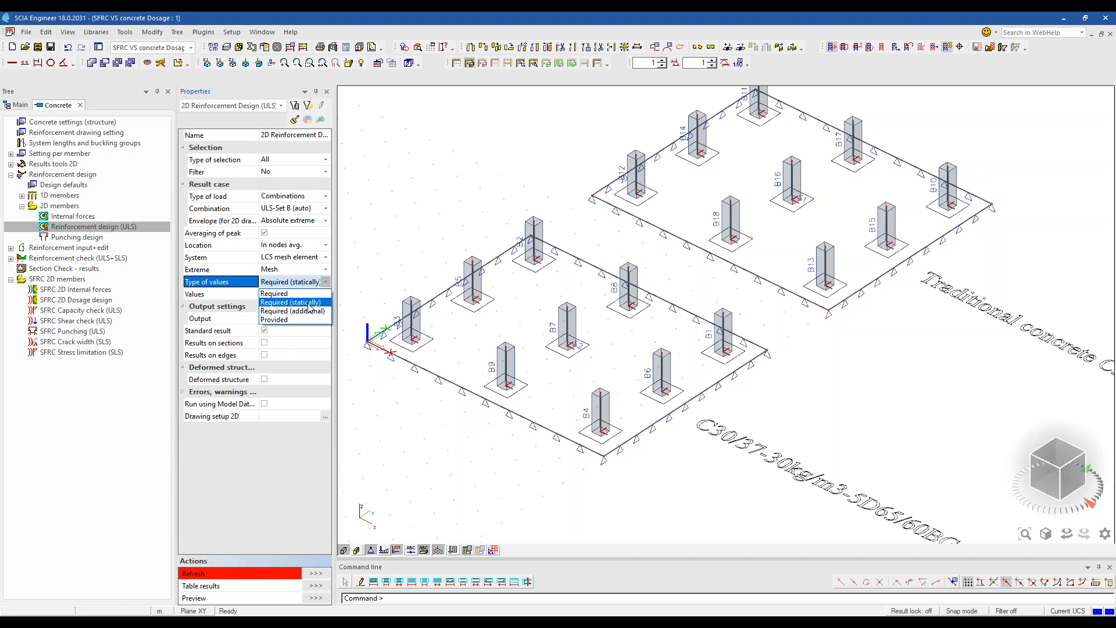
left_click(309, 302)
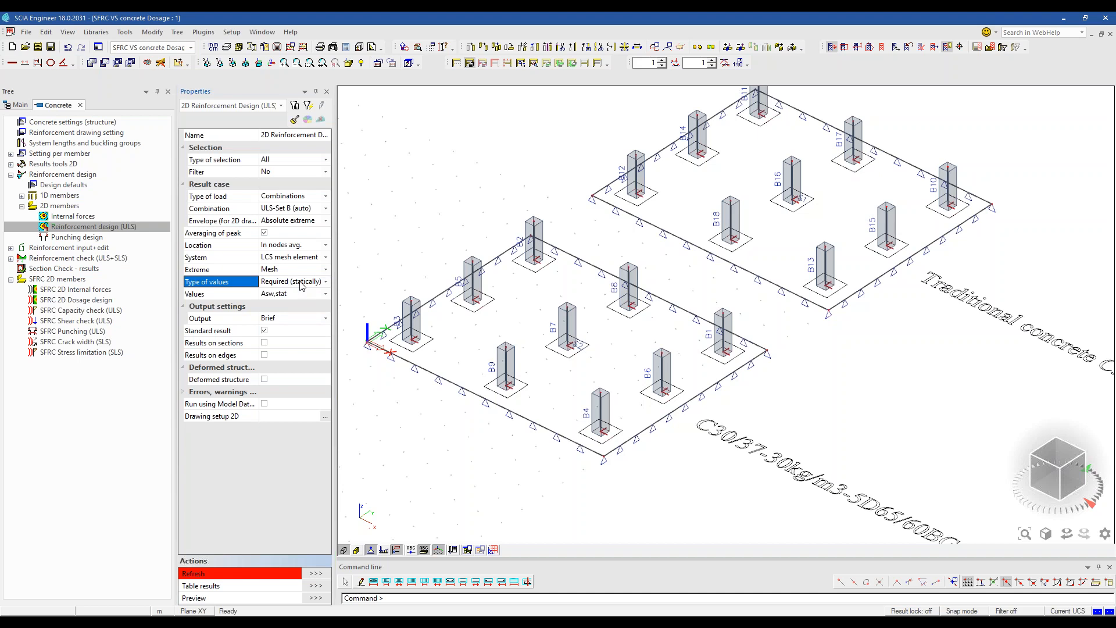
left_click(312, 574)
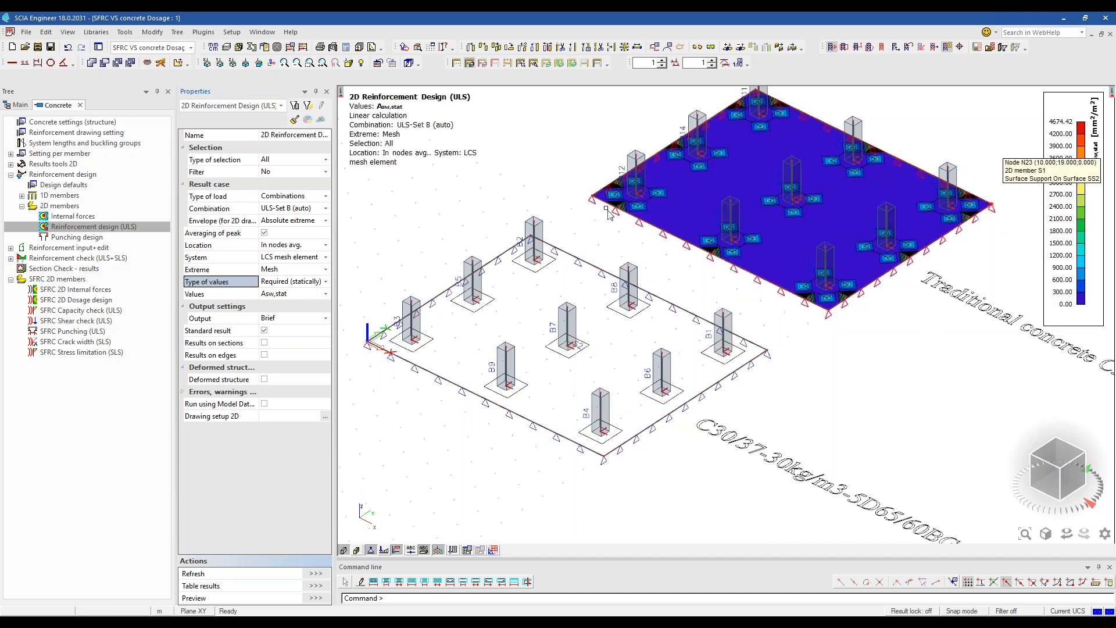
Set the reinforcement design's result value to As,stat,1+ and refresh the results on the traditional concrete slab
left_click(293, 295)
left_click(290, 315)
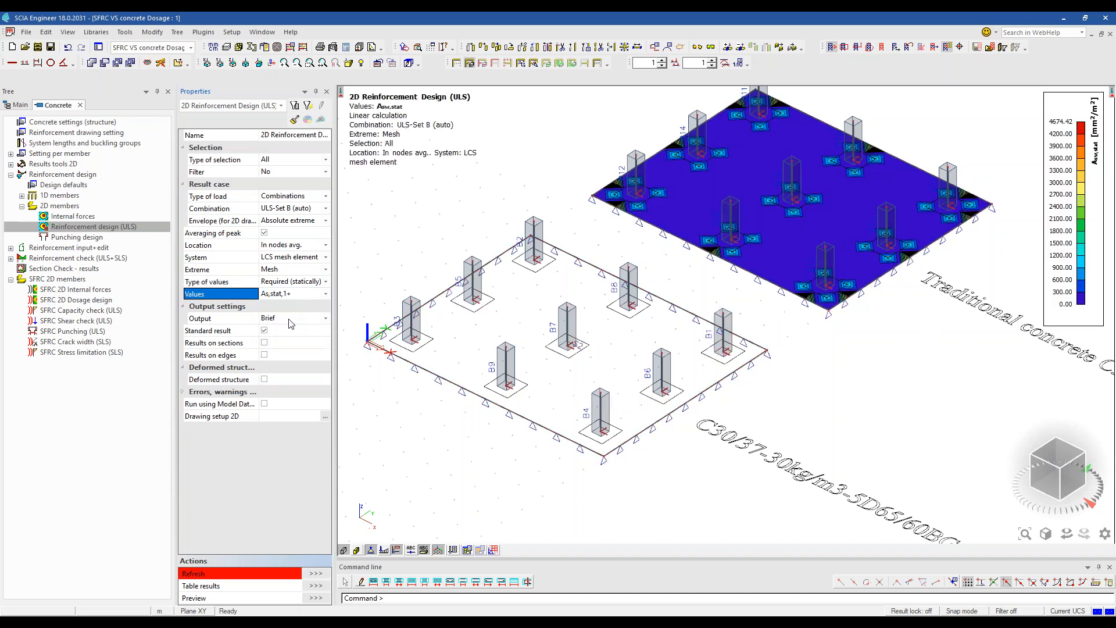
left_click(315, 575)
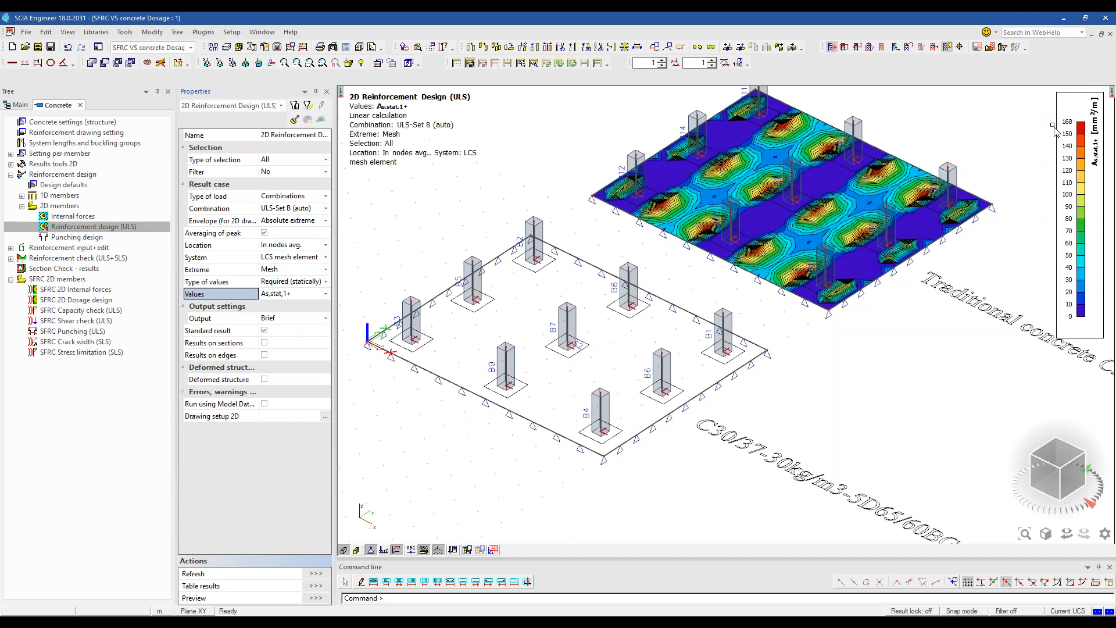
Refresh the traditional slab's reinforcement design with values set to As,stat,1-, and display the SFRC 2D dosage design on the steel fibre slab
middle_click_drag(1001, 148, 1000, 162)
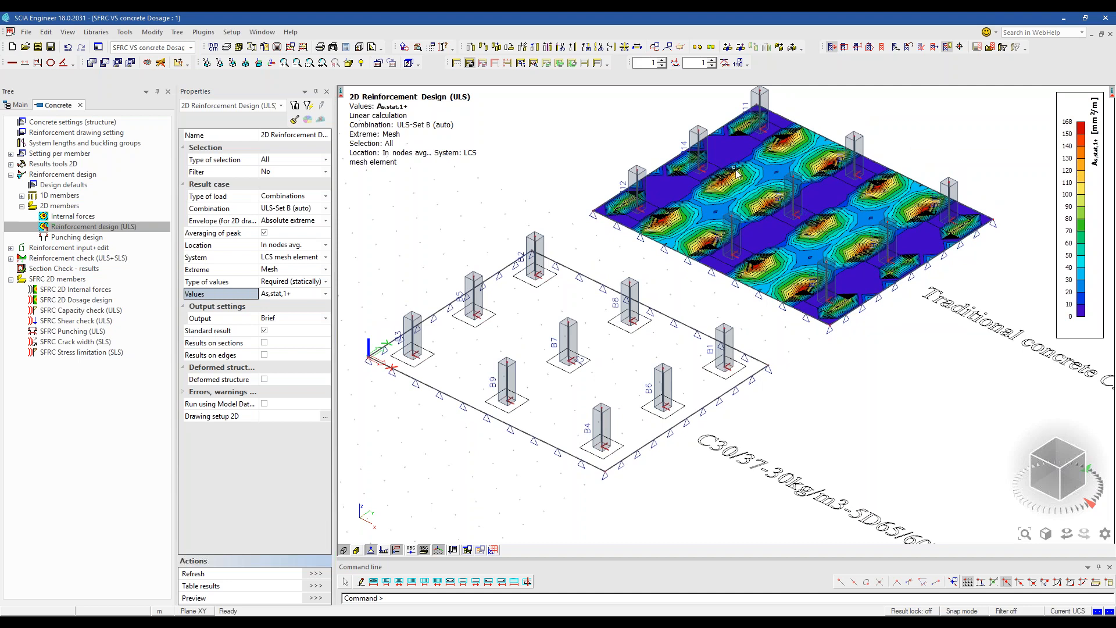
left_click(305, 297)
left_click(302, 324)
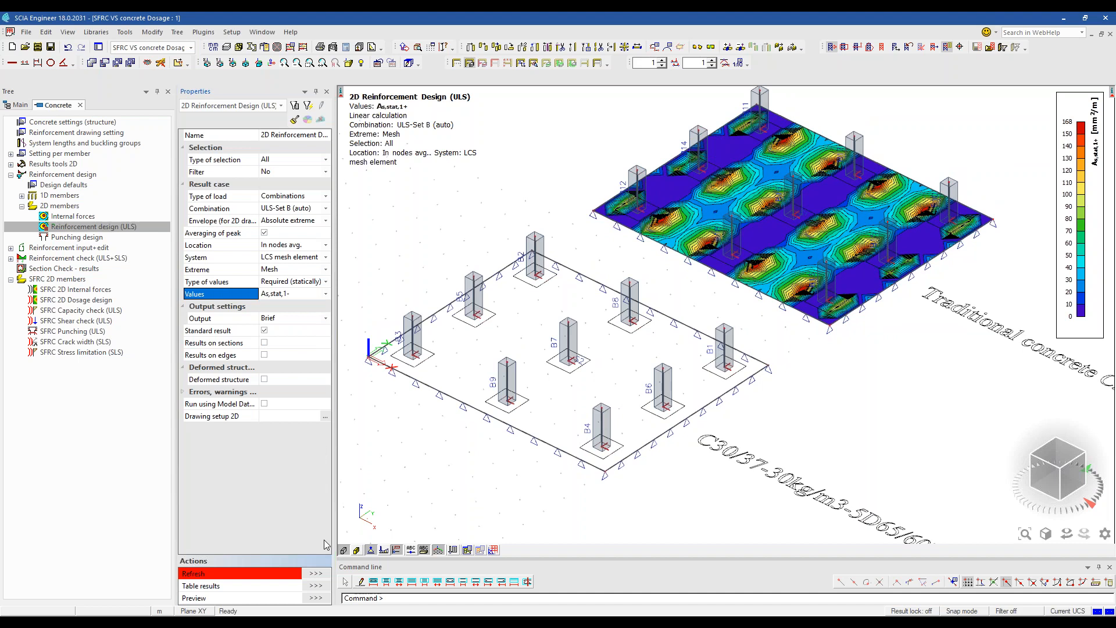
left_click(320, 574)
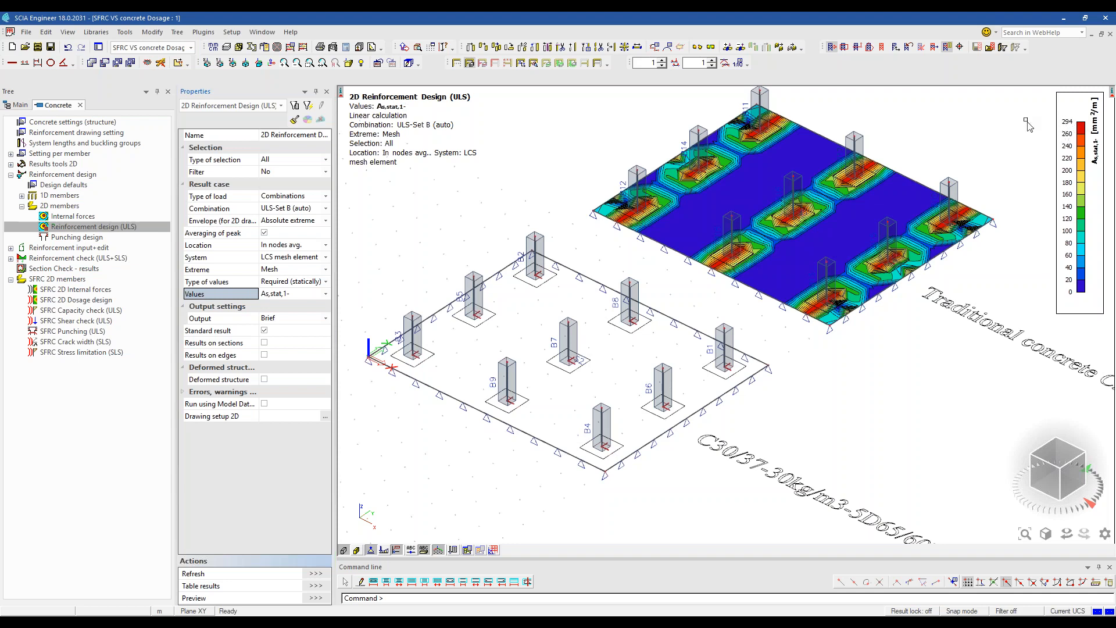
middle_click_drag(1047, 156, 1047, 146)
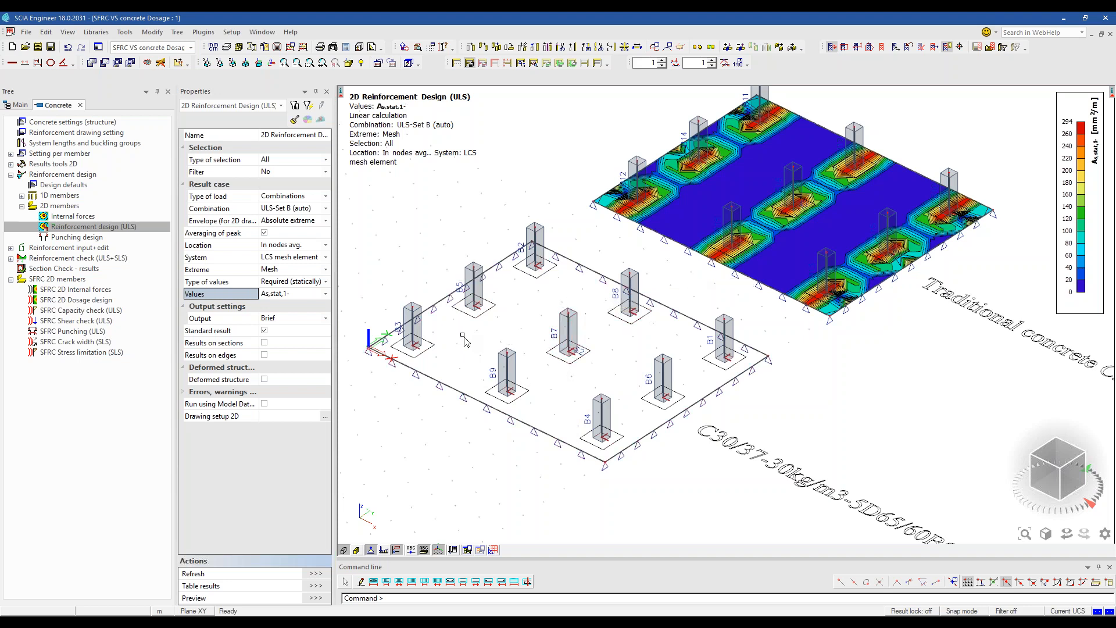
left_click(67, 300)
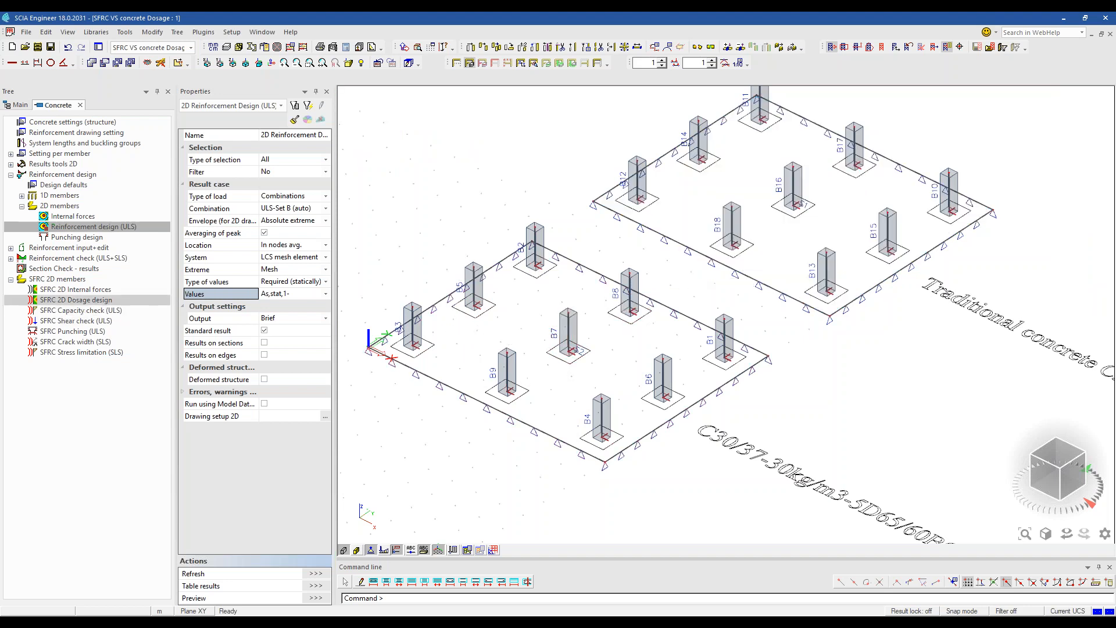
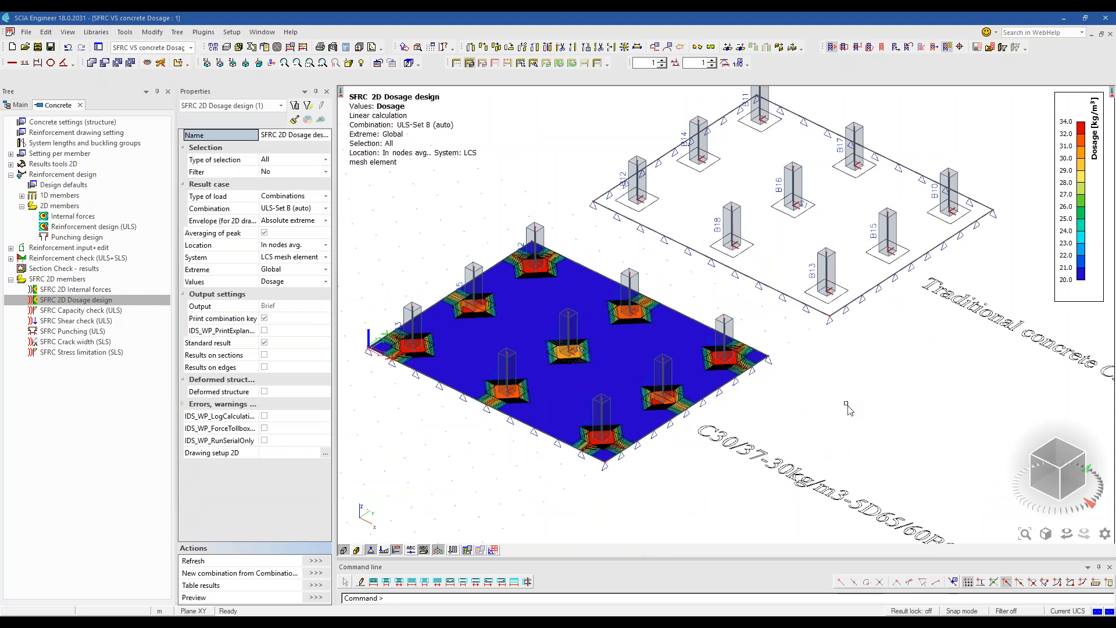
Display the SFRC capacity check (ULS) on the steel fibre slab with a User defined type of dosage of 30 kg/m³
left_click(87, 321)
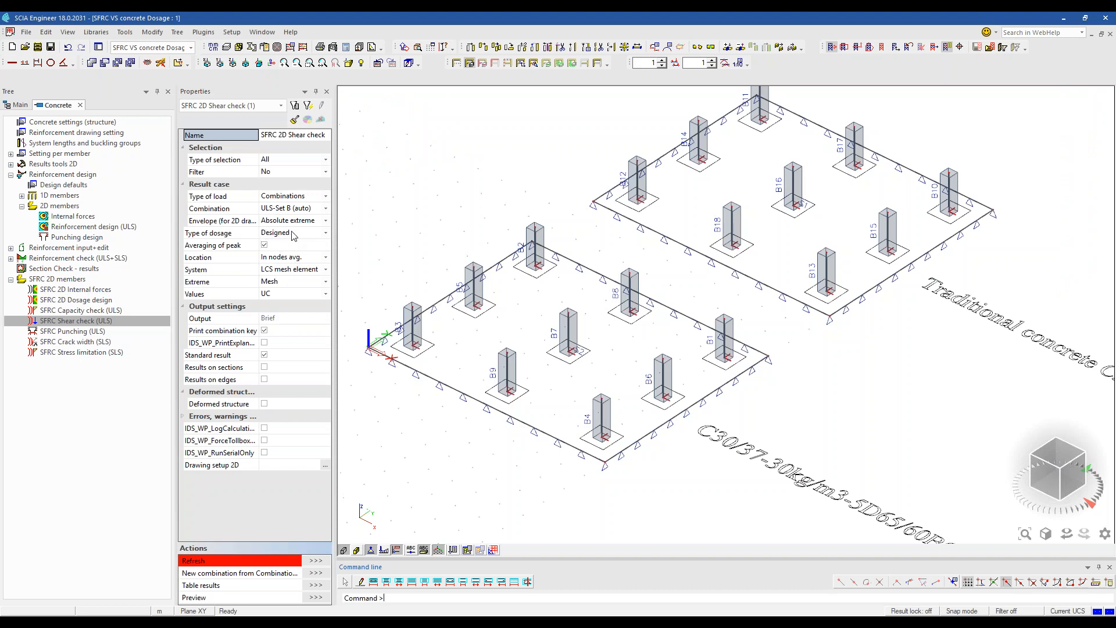
left_click(84, 311)
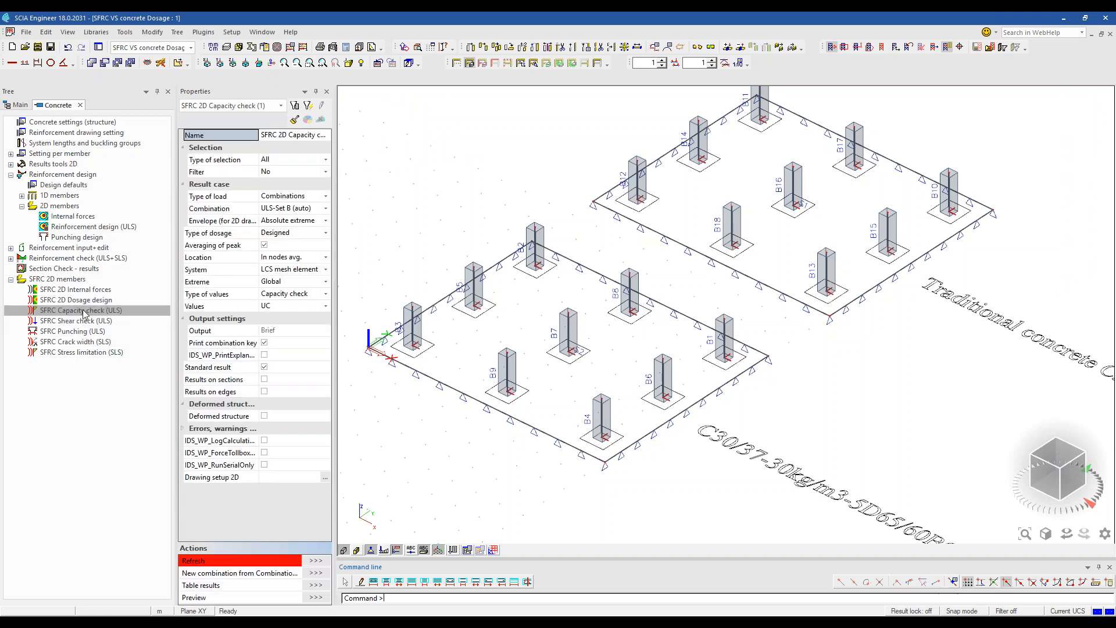
left_click(296, 233)
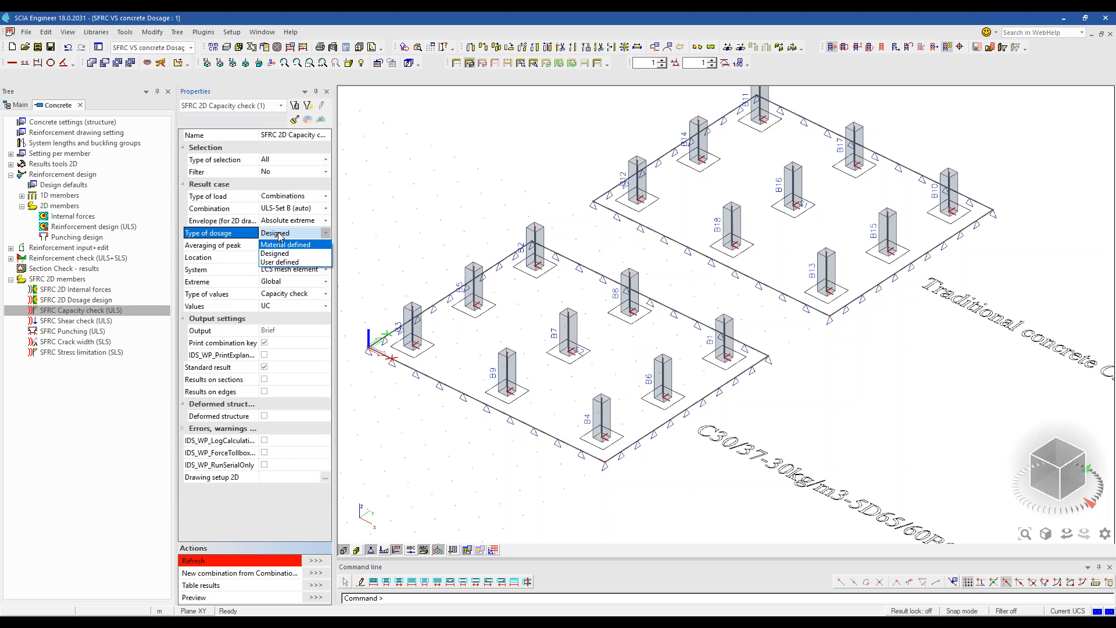
left_click(285, 245)
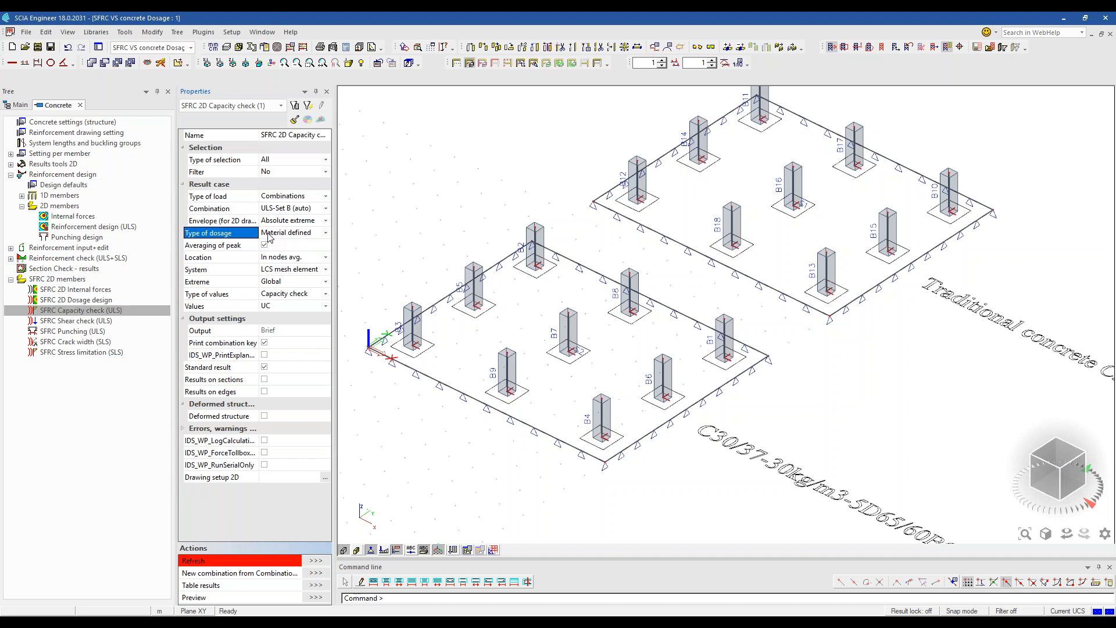
left_click(269, 236)
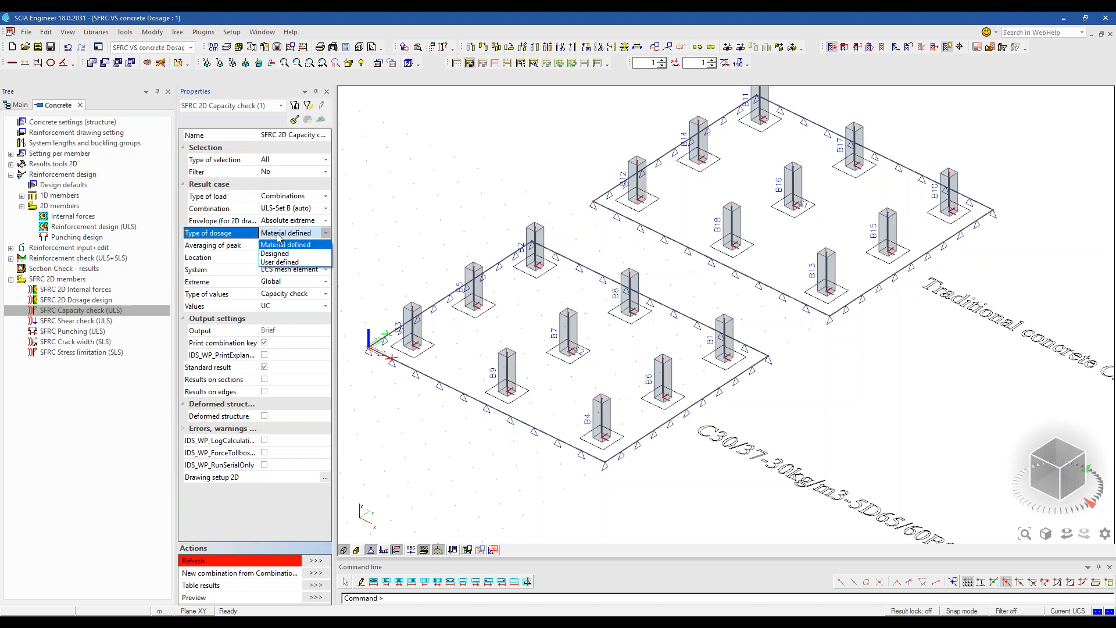
left_click(276, 260)
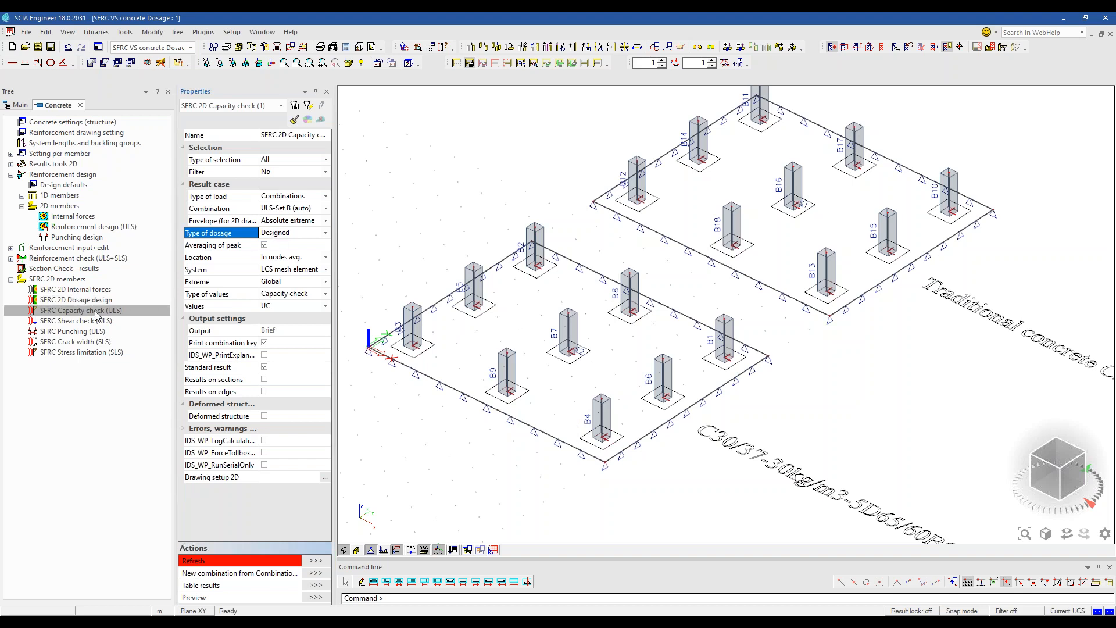
left_click(296, 233)
left_click(289, 263)
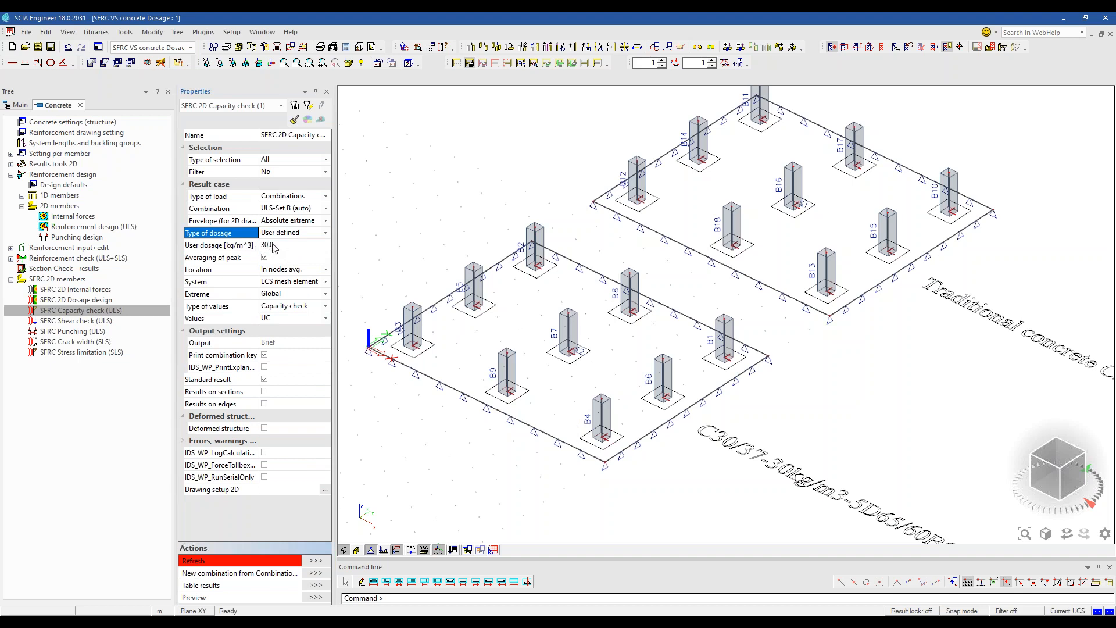
left_click(315, 560)
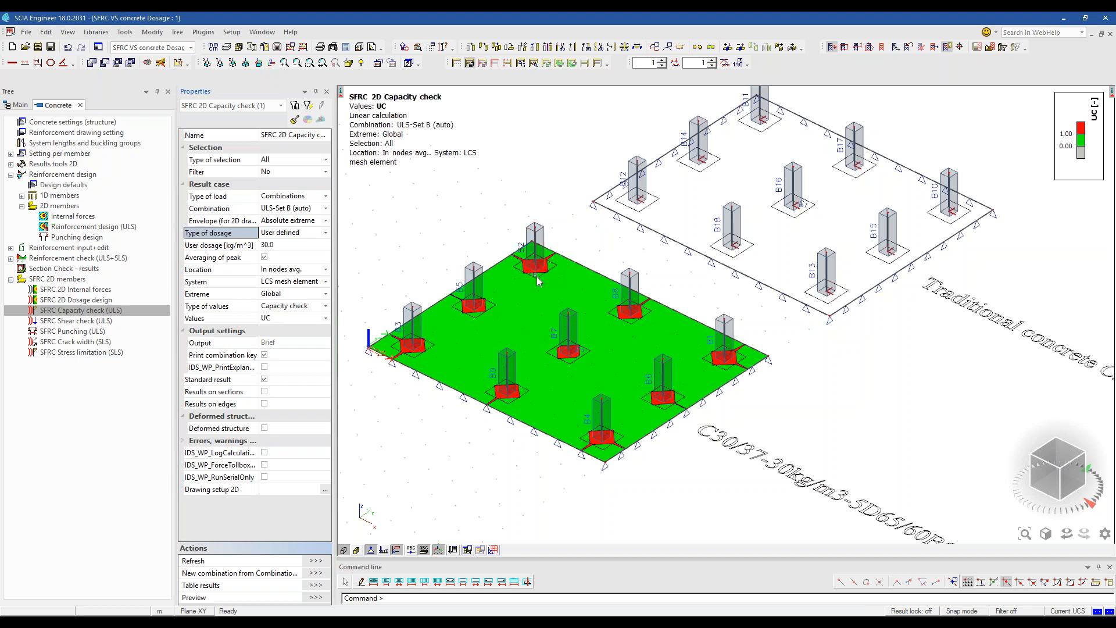
Set the capacity check's user dosage to 35 kg/m³ and refresh the results
left_click(295, 245)
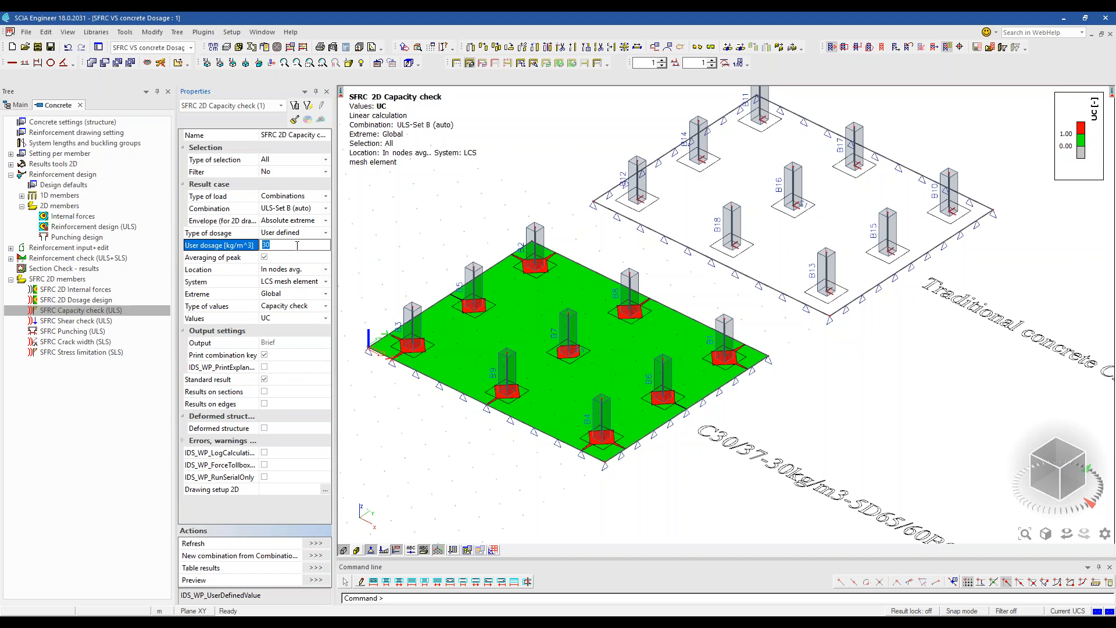
type("35")
left_click(316, 543)
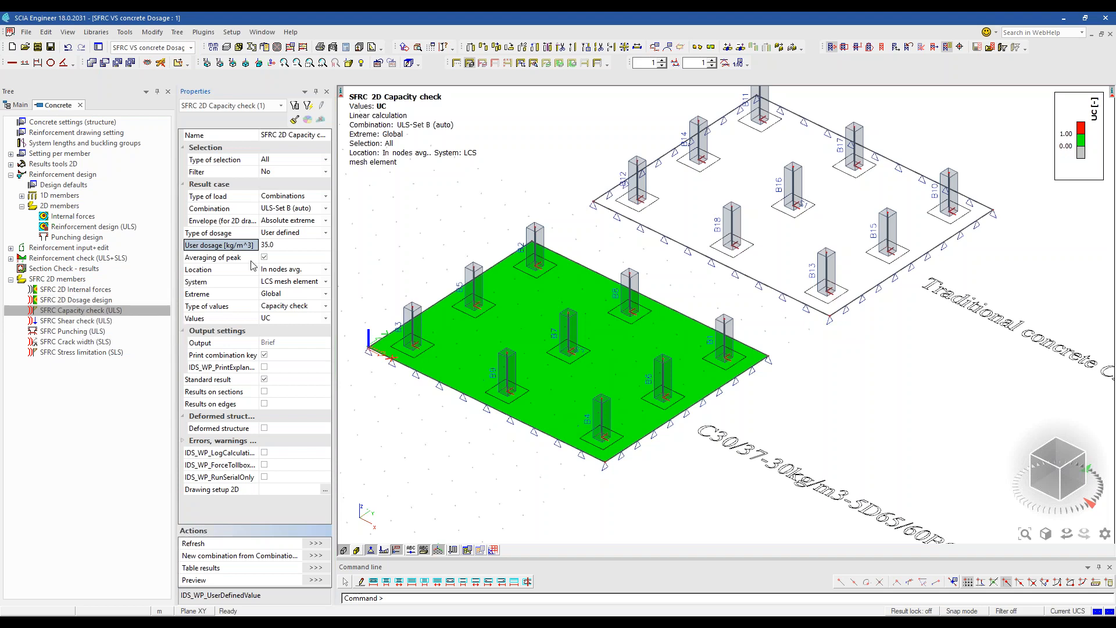
Display the SFRC shear check (ULS) on the steel fibre slab with the type of dosage kept as Designed
left_click(87, 320)
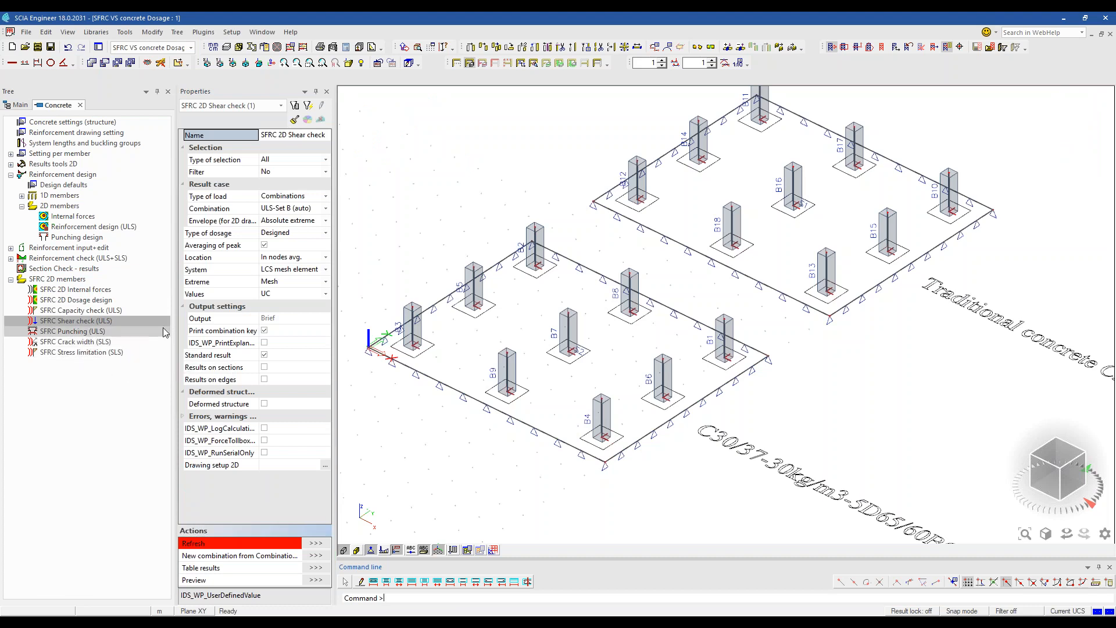
left_click(305, 233)
left_click(305, 235)
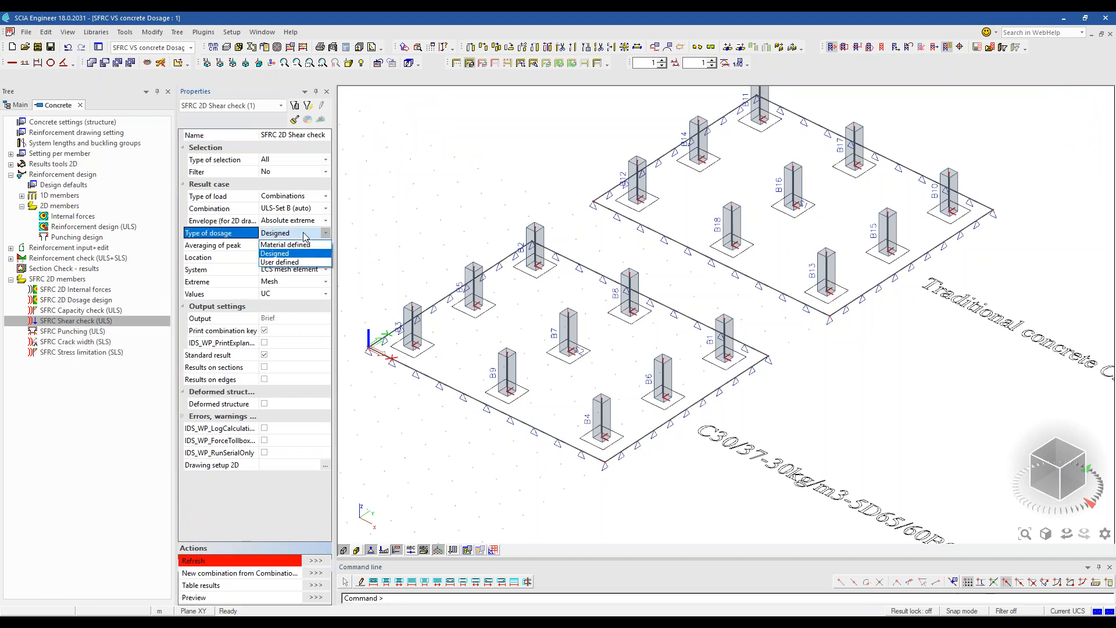
left_click(304, 236)
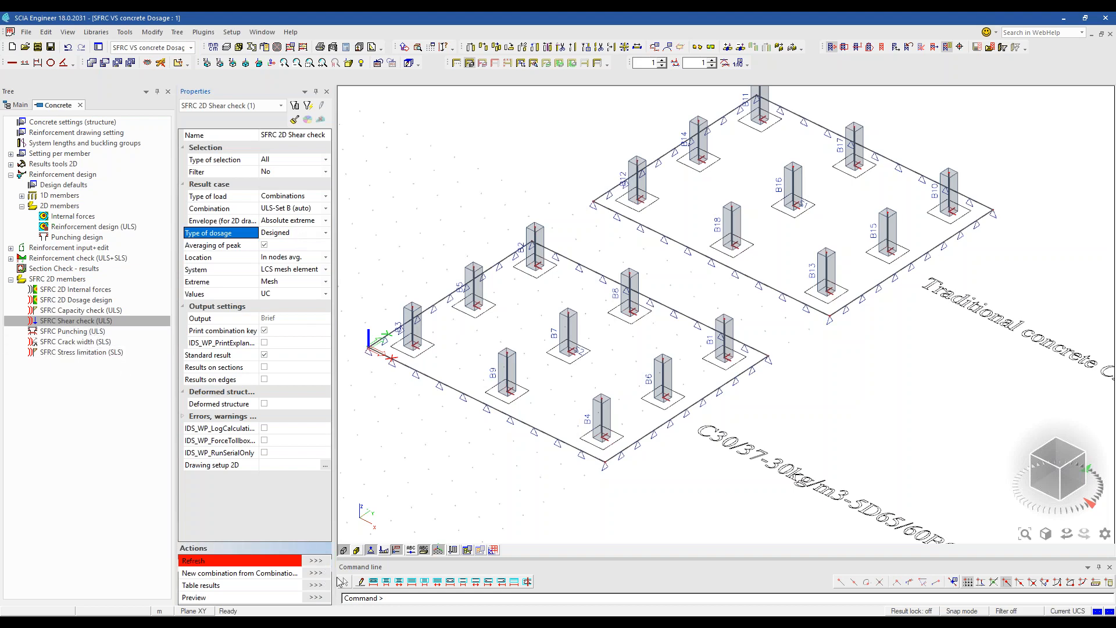
left_click(316, 560)
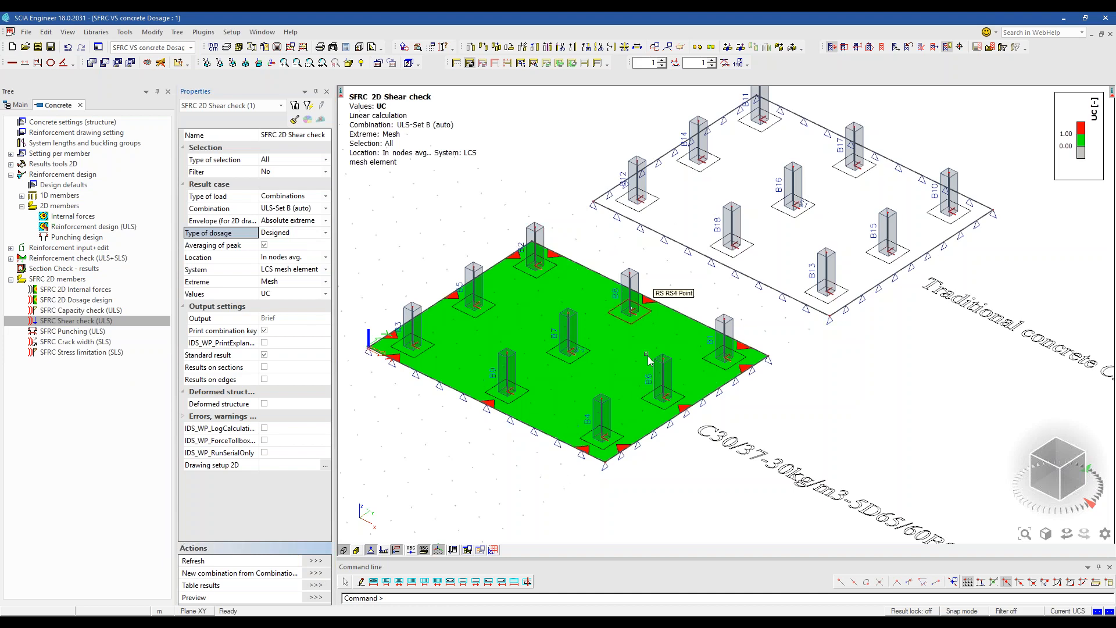
middle_click_drag(763, 391, 750, 370)
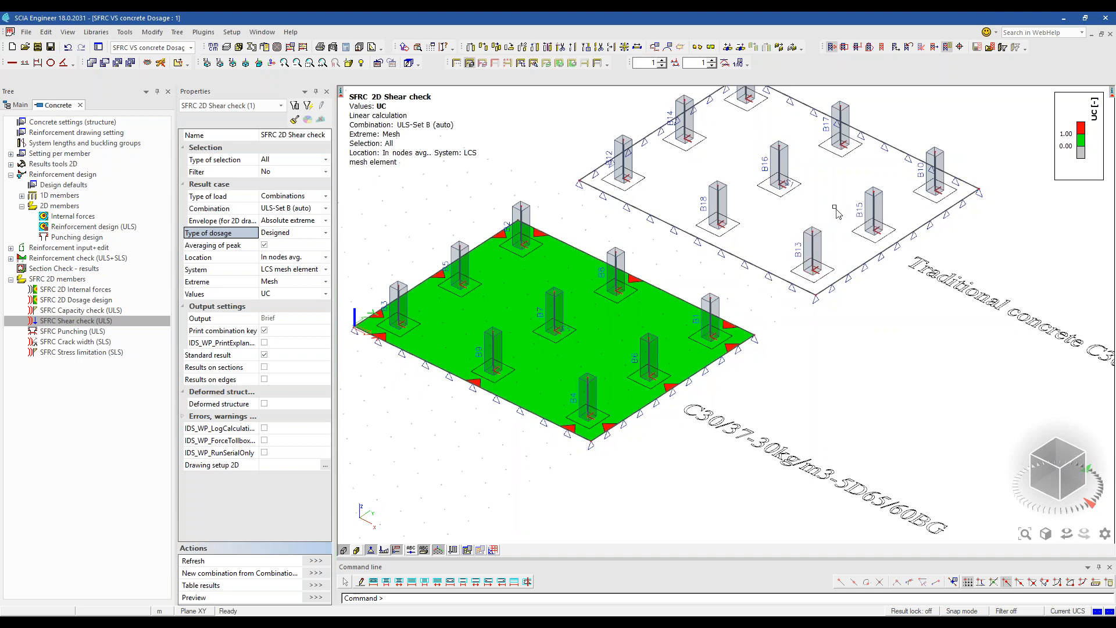
middle_click_drag(742, 397, 746, 367)
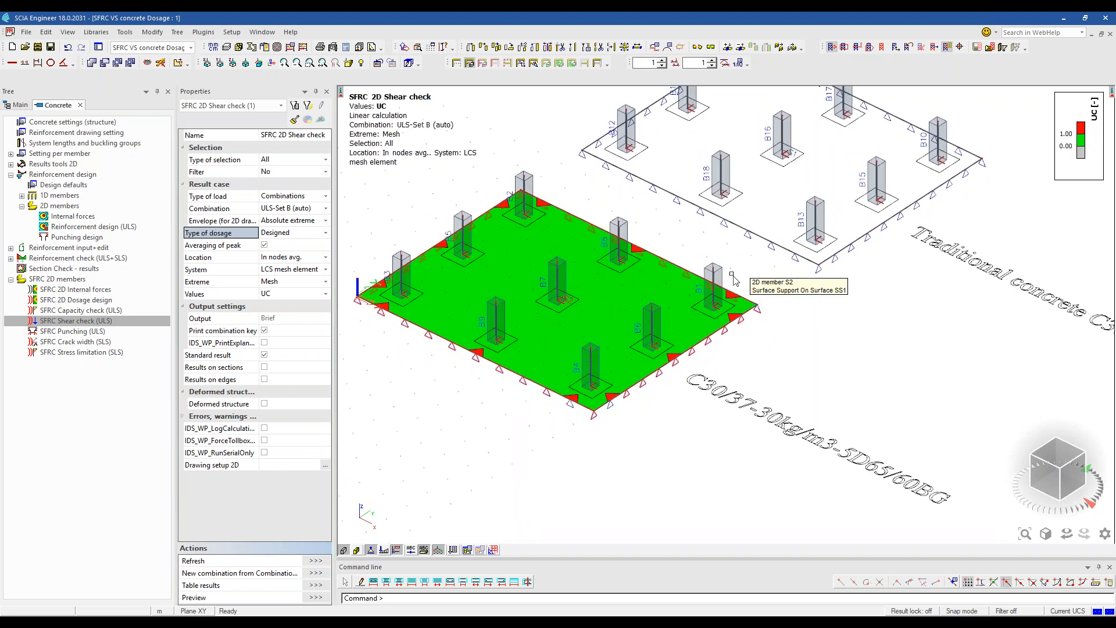
Show the table results and replace the existing result tables with the SFRC 2D shear check table
right_click(786, 75)
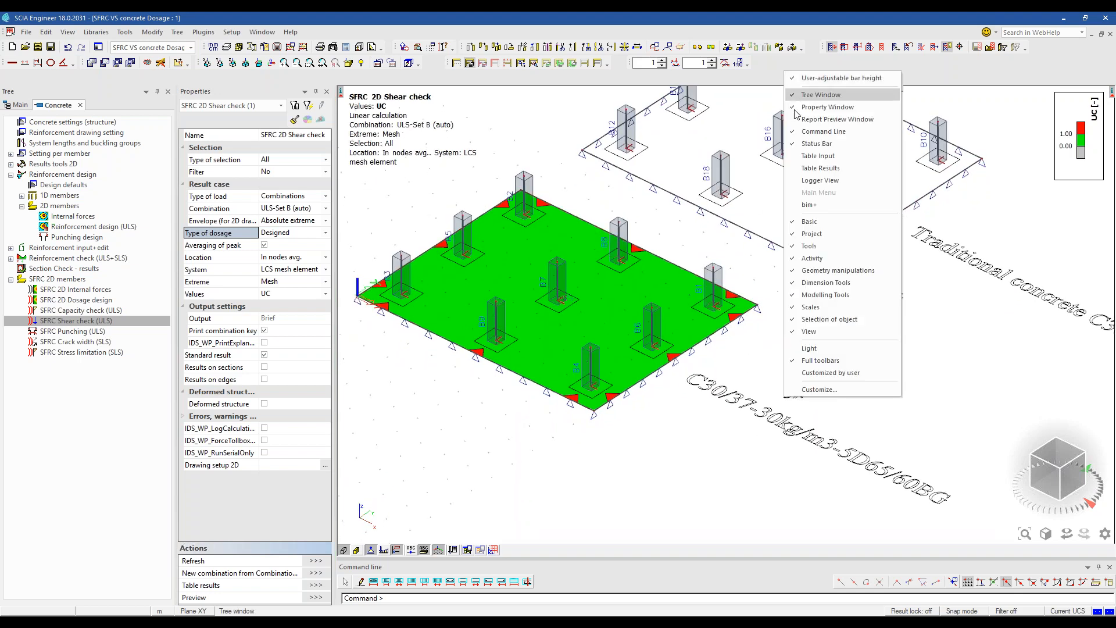
left_click(811, 168)
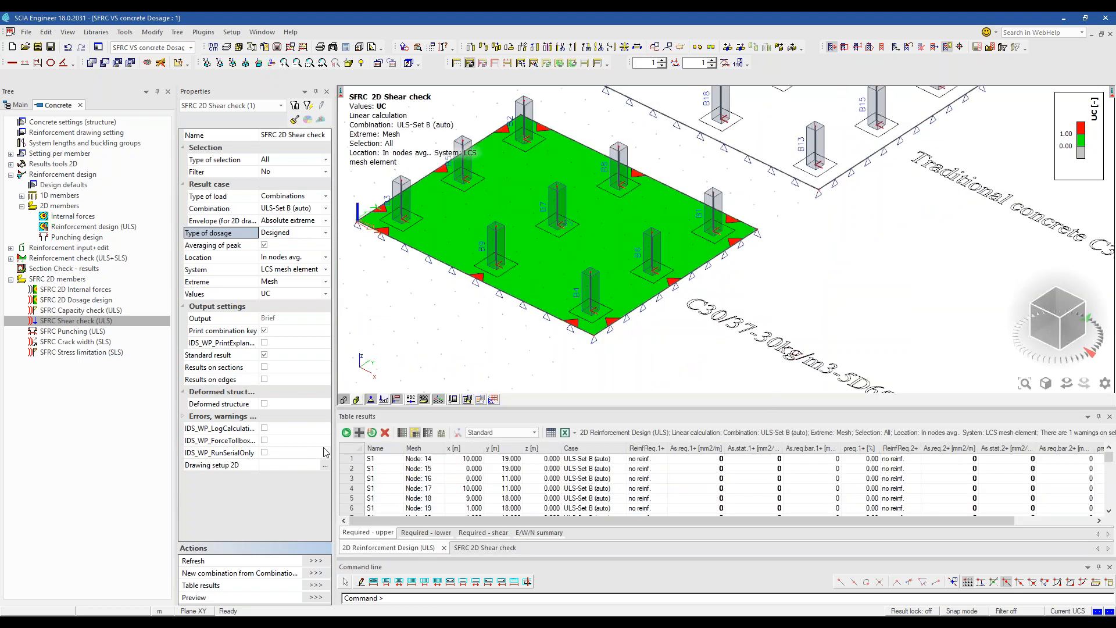
left_click(384, 432)
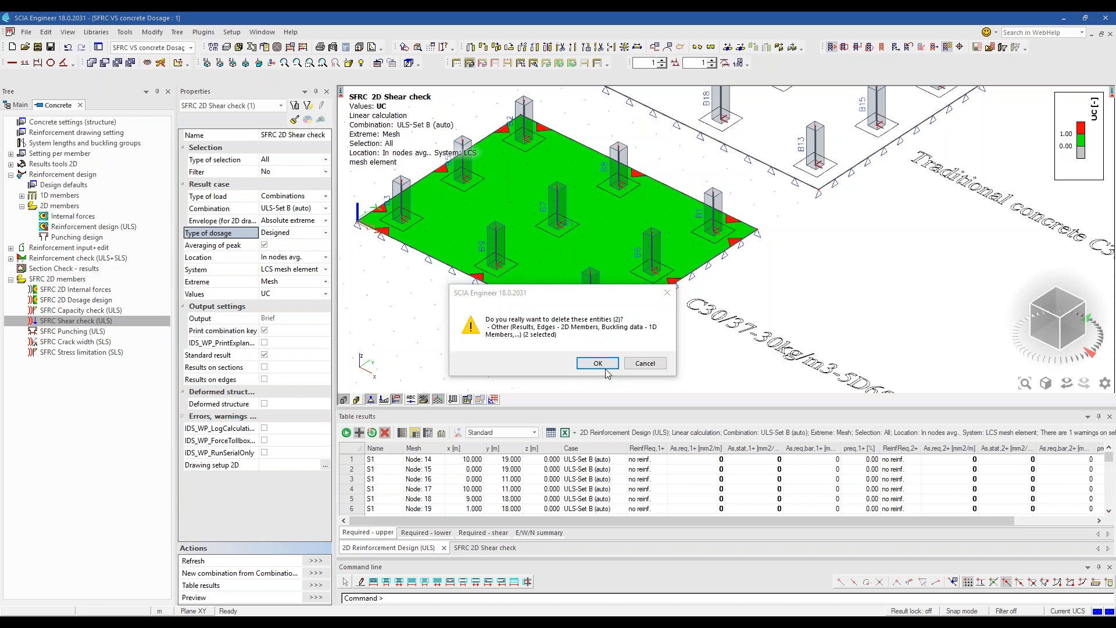
left_click(598, 364)
left_click(349, 435)
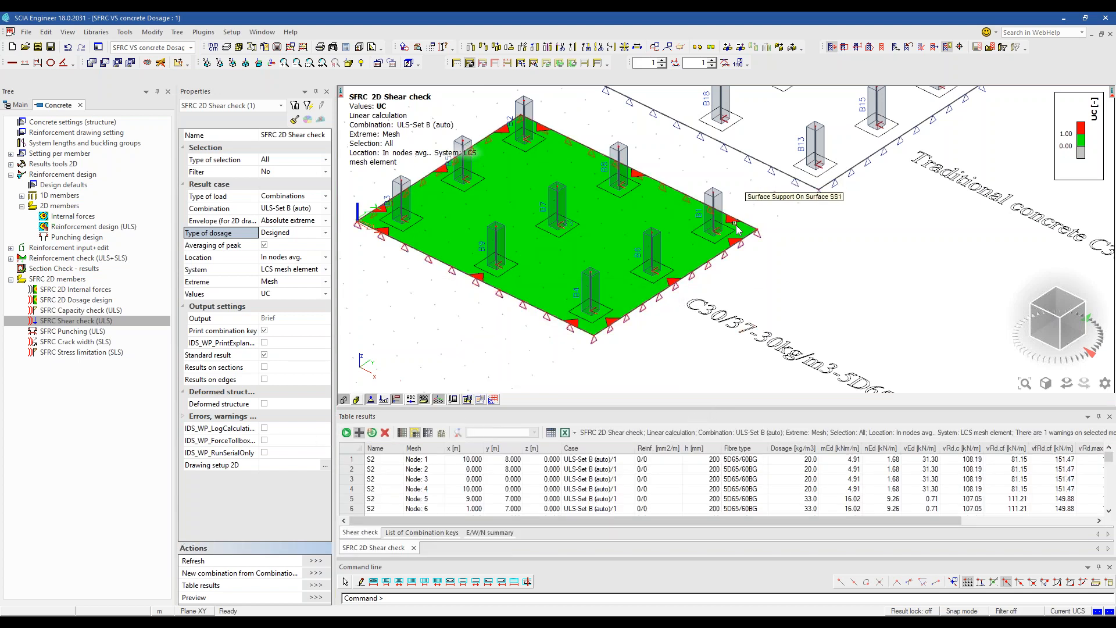
Locate the Node 73 row of slab S2 in the shear check table and examine its unity check columns
middle_click_drag(737, 230, 684, 278)
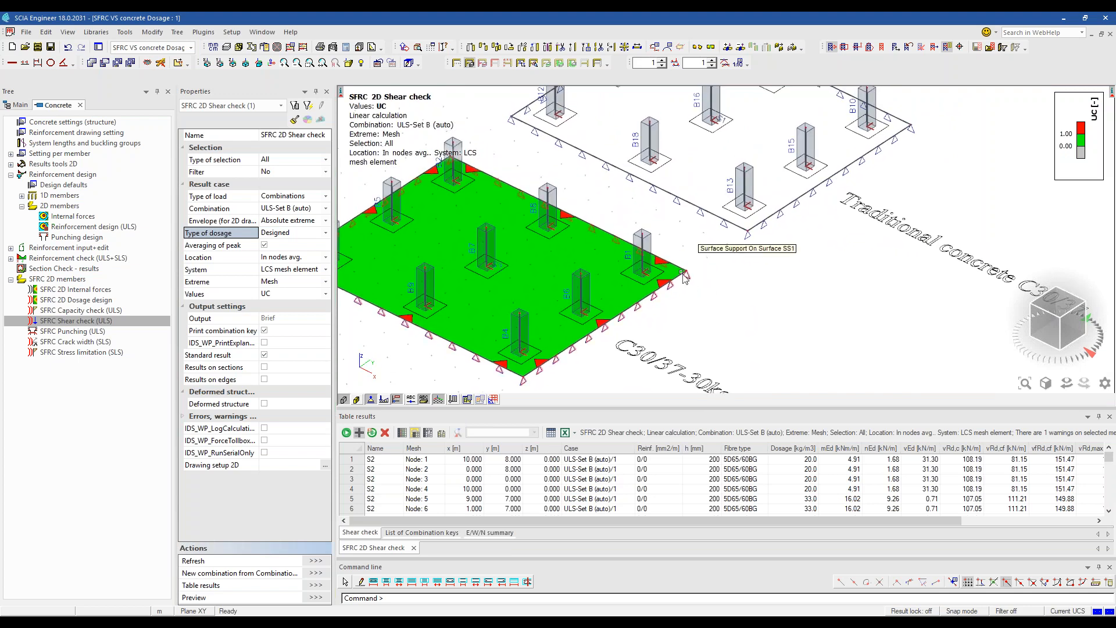
scroll(442, 483, "down", 2)
scroll(442, 484, "down", 10)
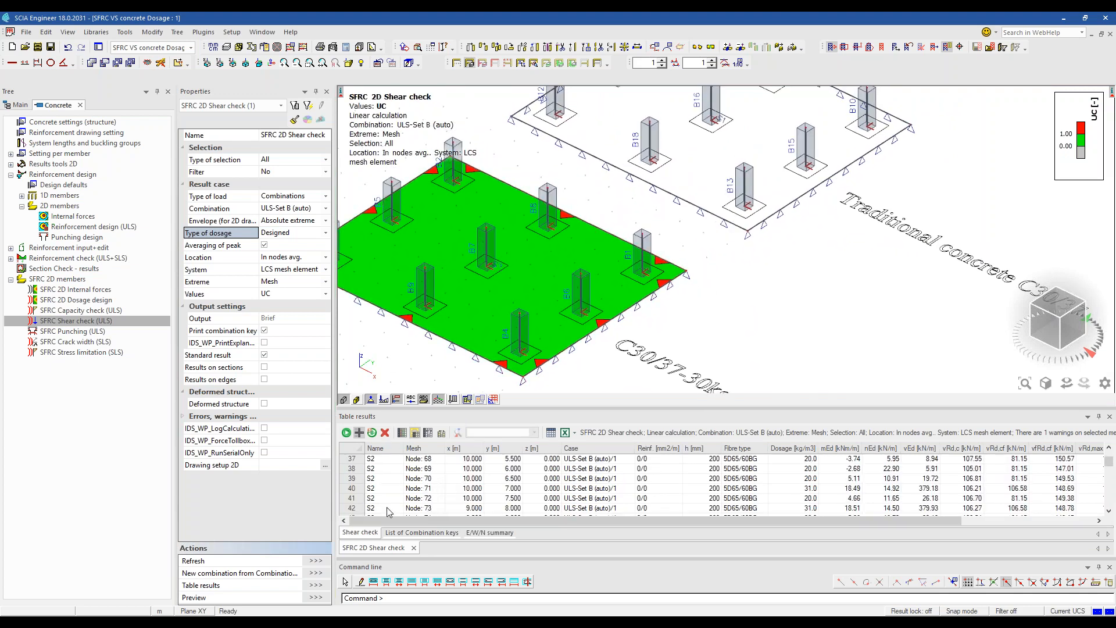
left_click(353, 509)
scroll(670, 265, "up", 6)
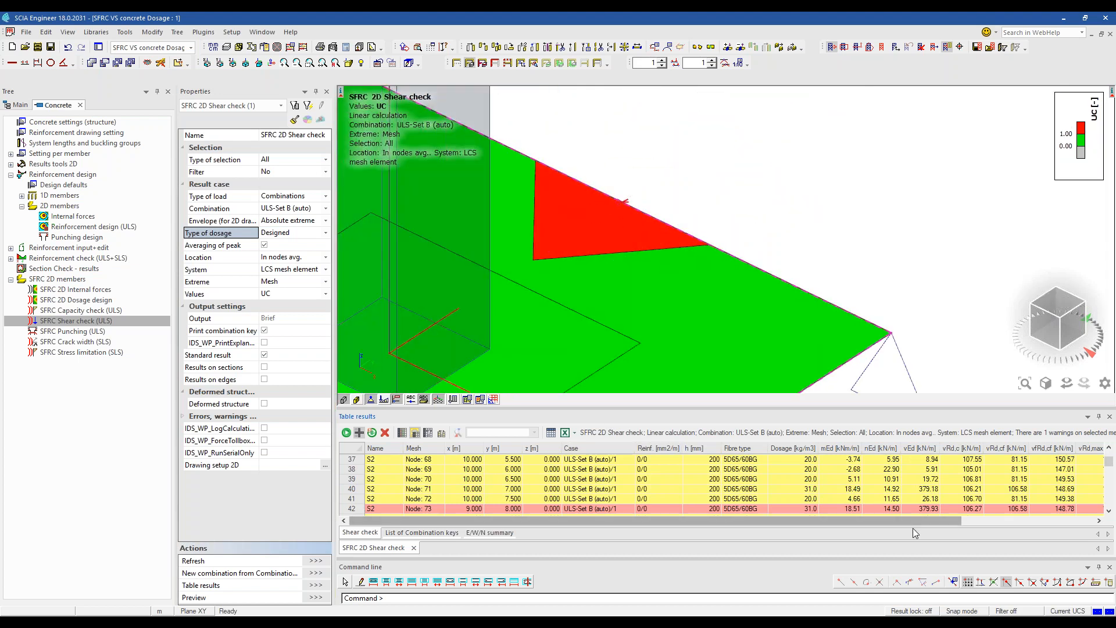
left_click_drag(916, 521, 1043, 528)
Capture the Node 73 row of the shear check table as a screenshot and paste it into the blank OneNote page
key("Print")
mouse_move(1108, 445)
left_mouse_down()
mouse_move(619, 511)
mouse_move(339, 520)
left_mouse_up()
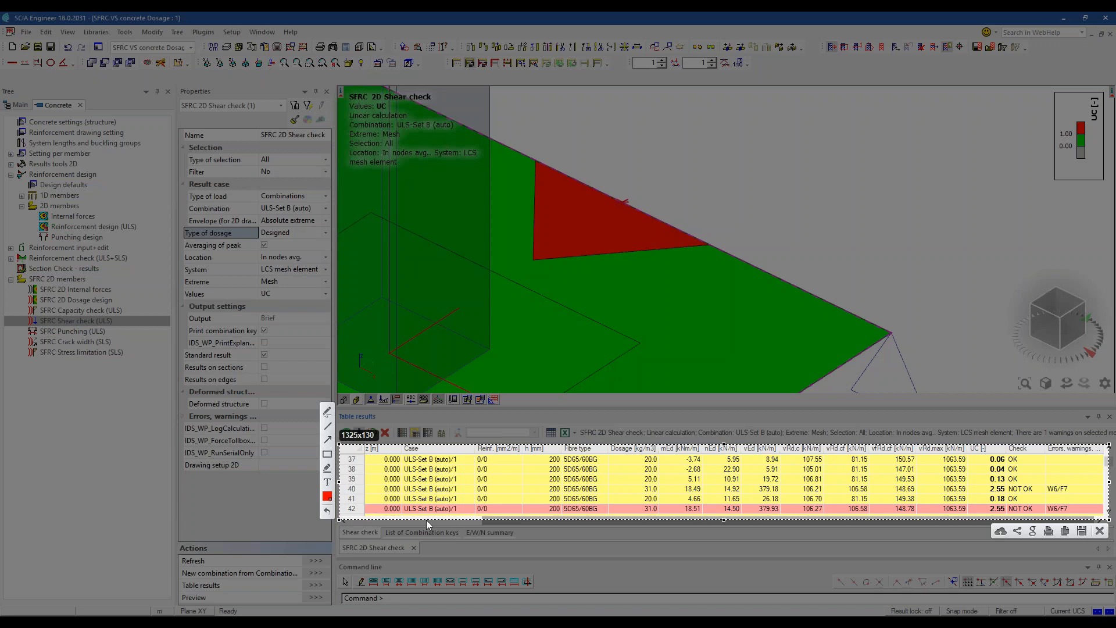
left_click_drag(724, 445, 723, 500)
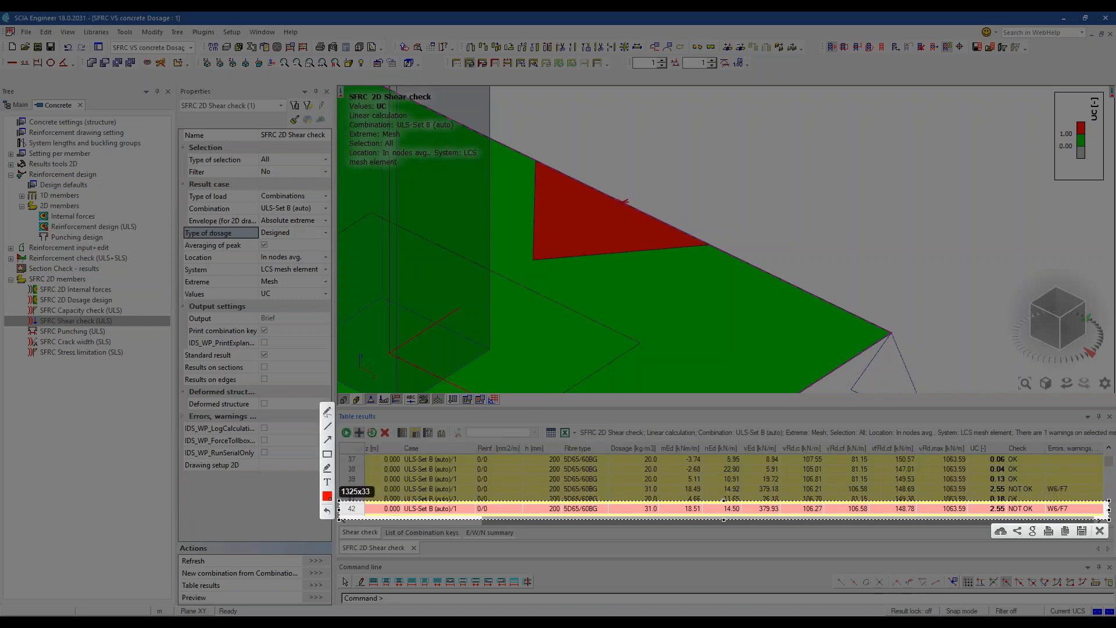
left_click(1066, 531)
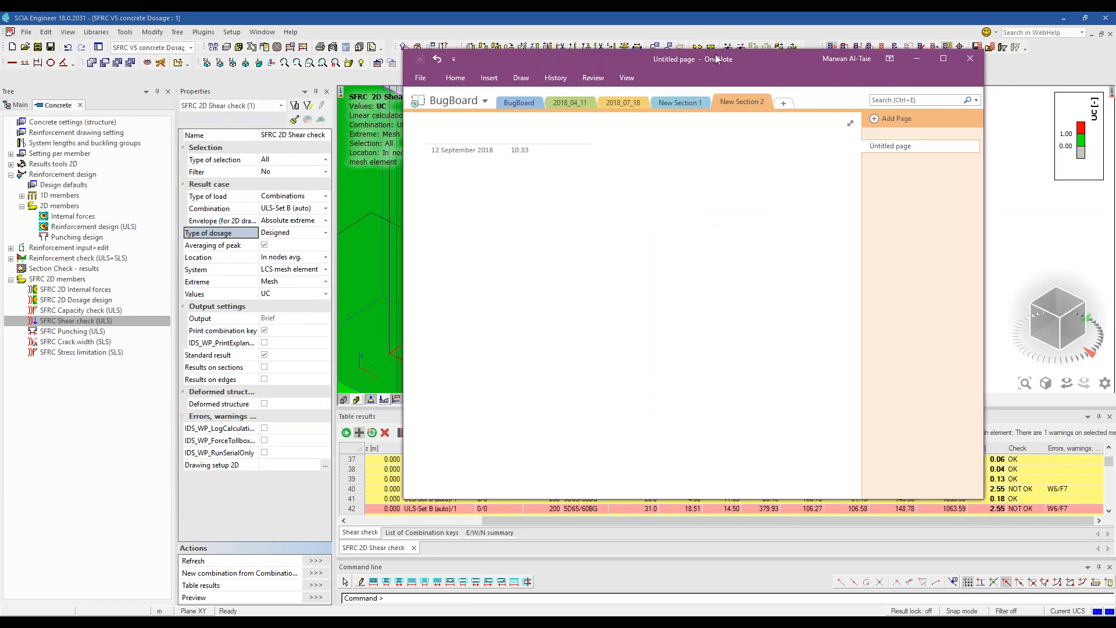
double_click(779, 67)
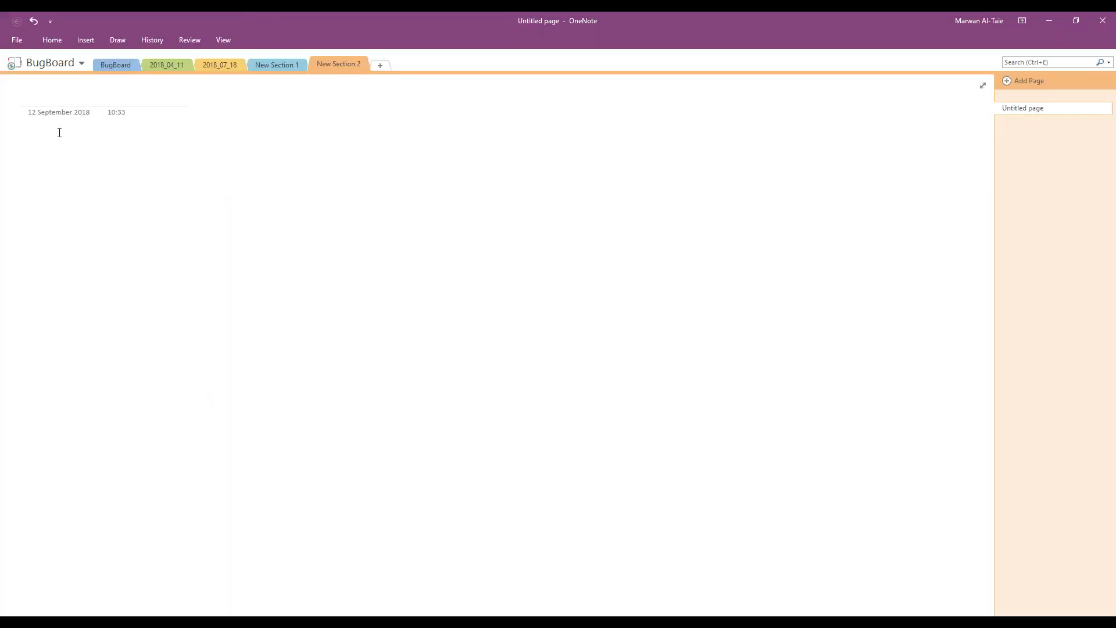
key("ctrl+v")
left_click(1049, 21)
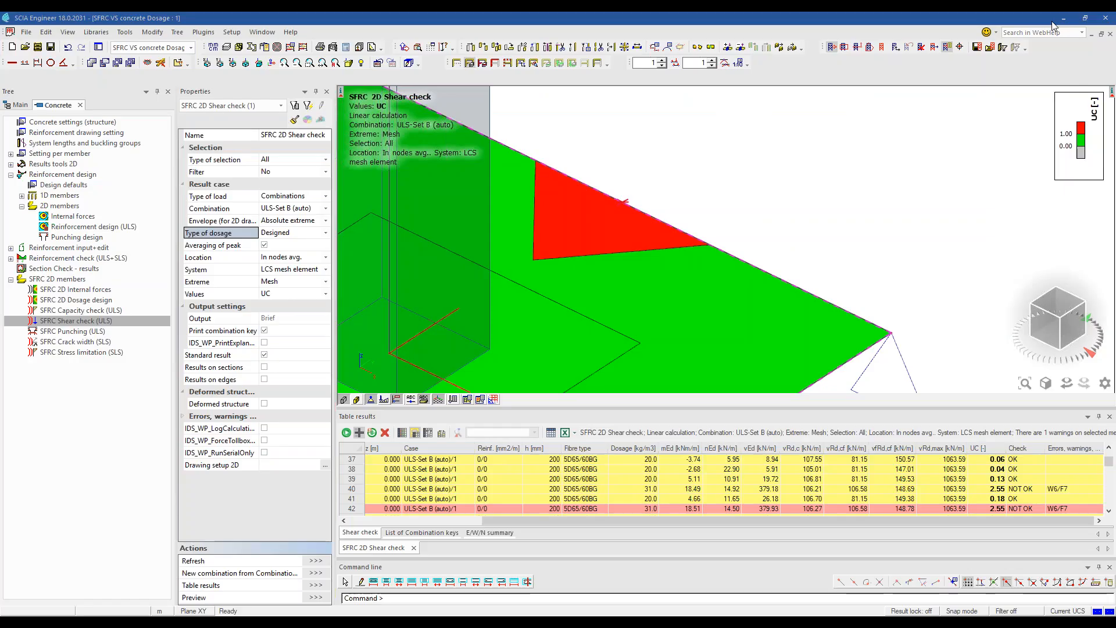
Display the 2D Reinforcement design (ULS) results for the traditional slab and show their required shear reinforcement table
left_click(105, 226)
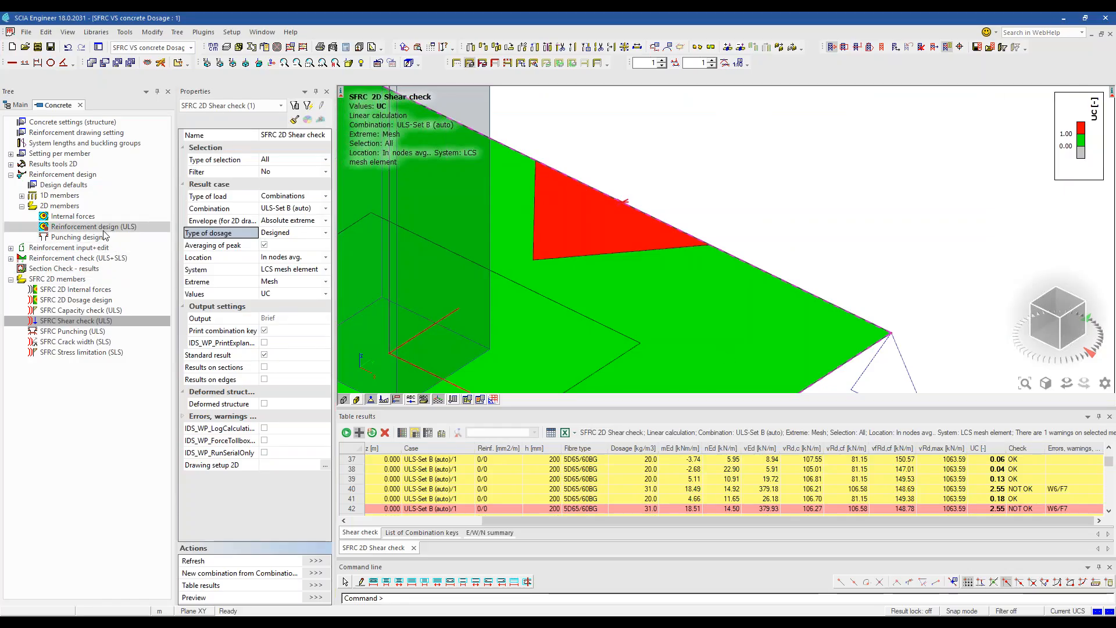
scroll(812, 235, "down", 5)
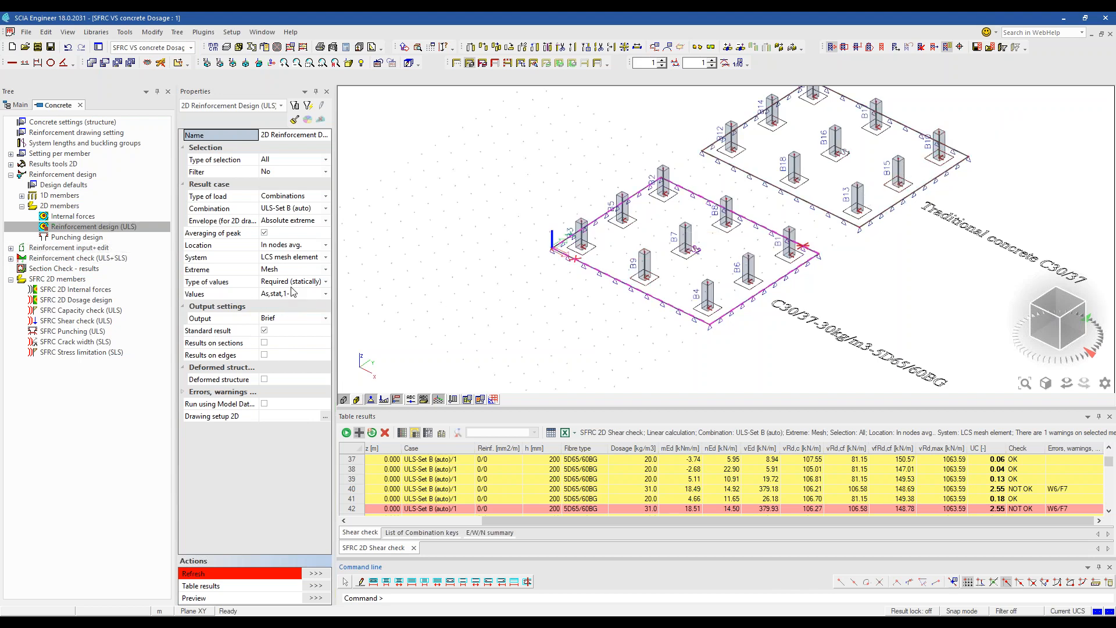
left_click(316, 574)
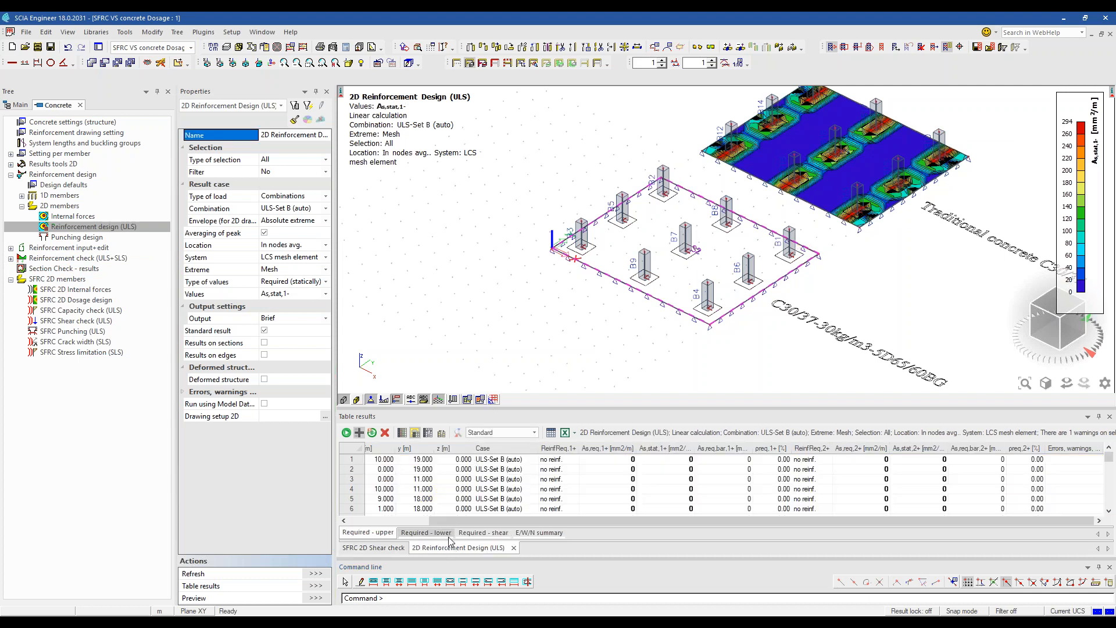
left_click(467, 532)
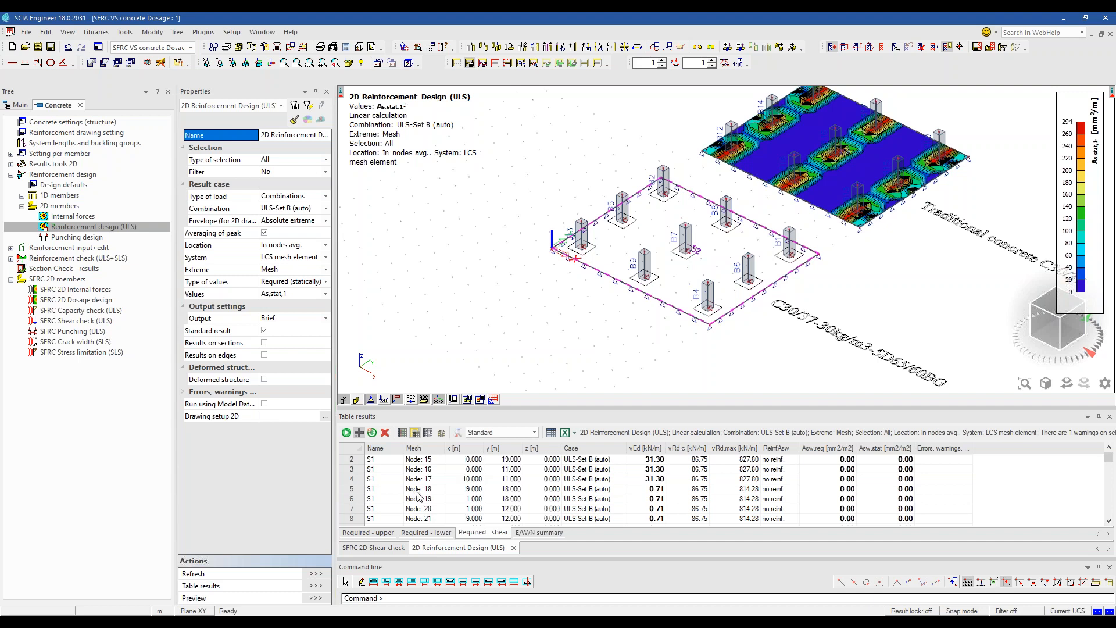
Locate the Node 360 row of slab S1 in the required shear table and examine that node's position on the slab
scroll(419, 497, "down", 5)
scroll(420, 499, "up", 1)
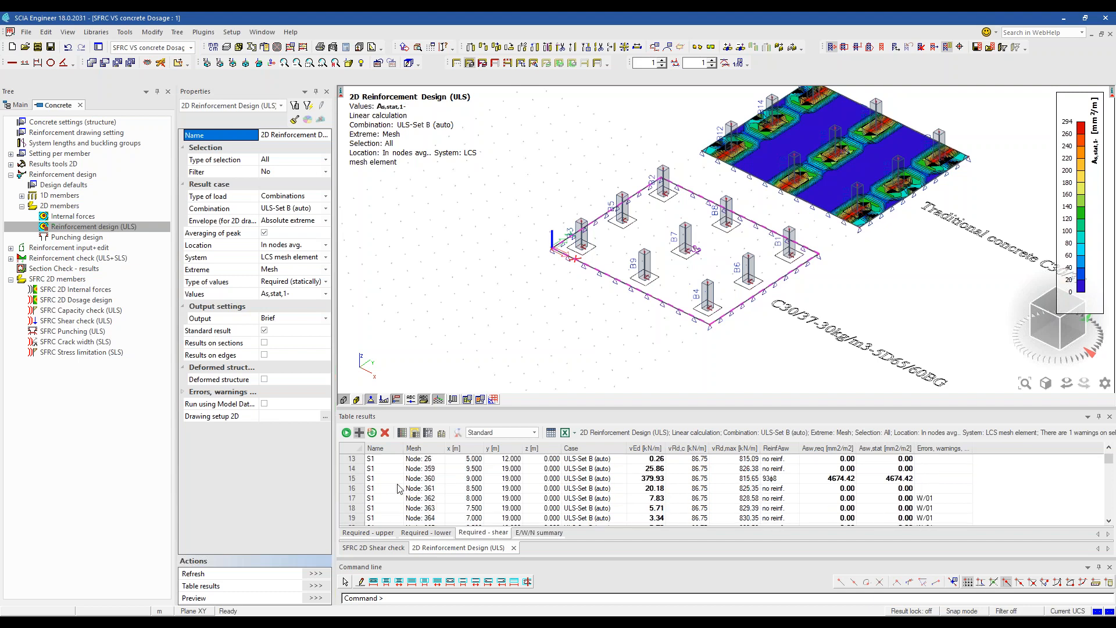
left_click(356, 477)
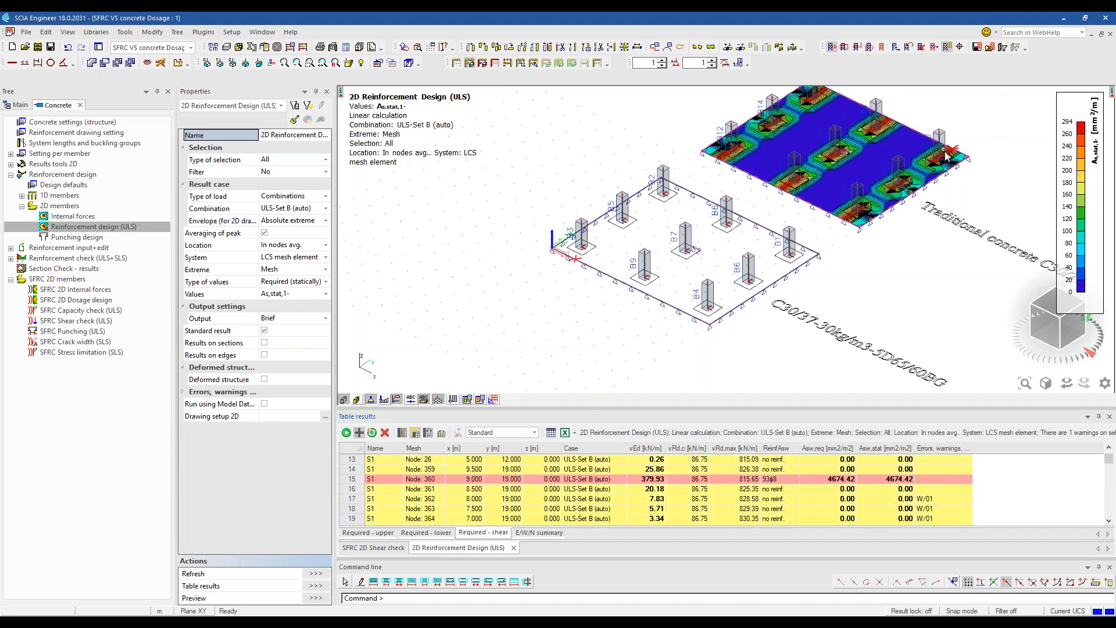
scroll(958, 163, "up", 5)
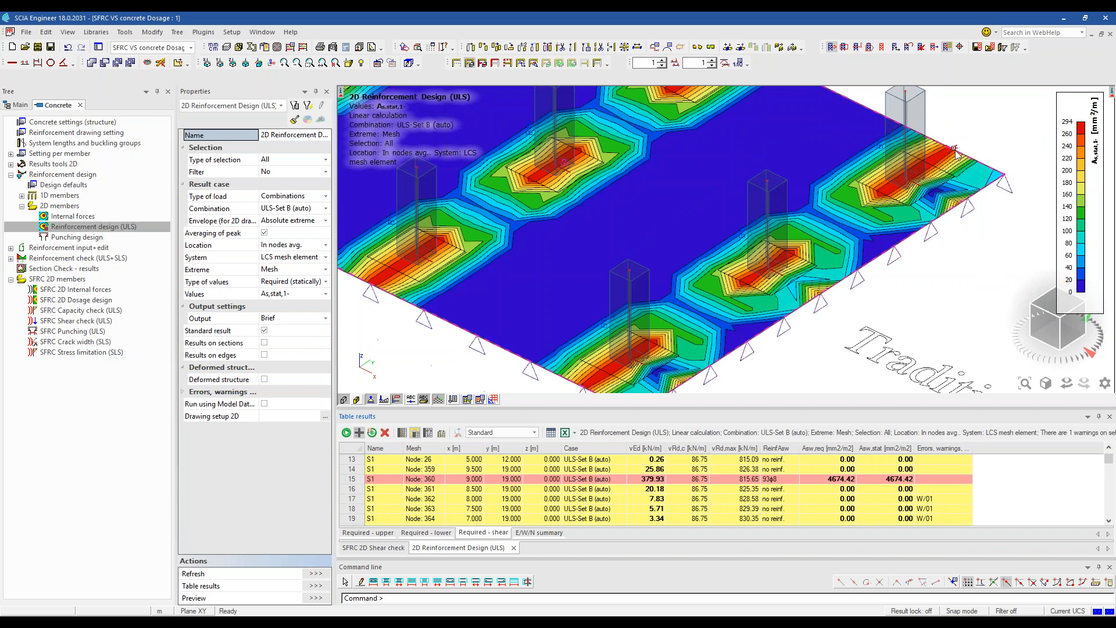
scroll(922, 171, "down", 2)
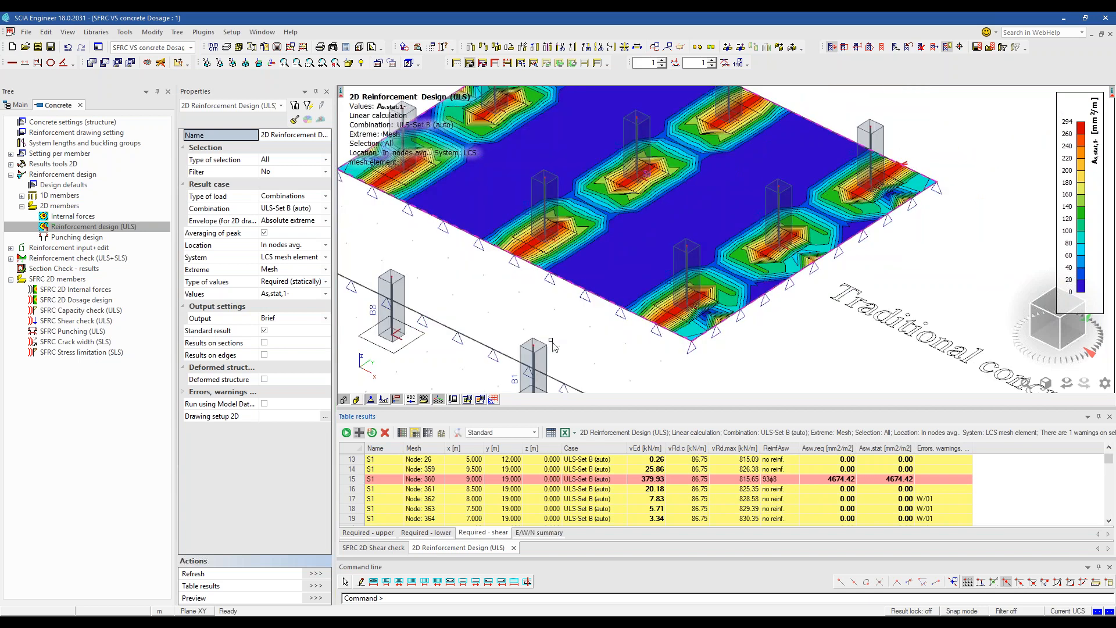
middle_click_drag(559, 312, 535, 236)
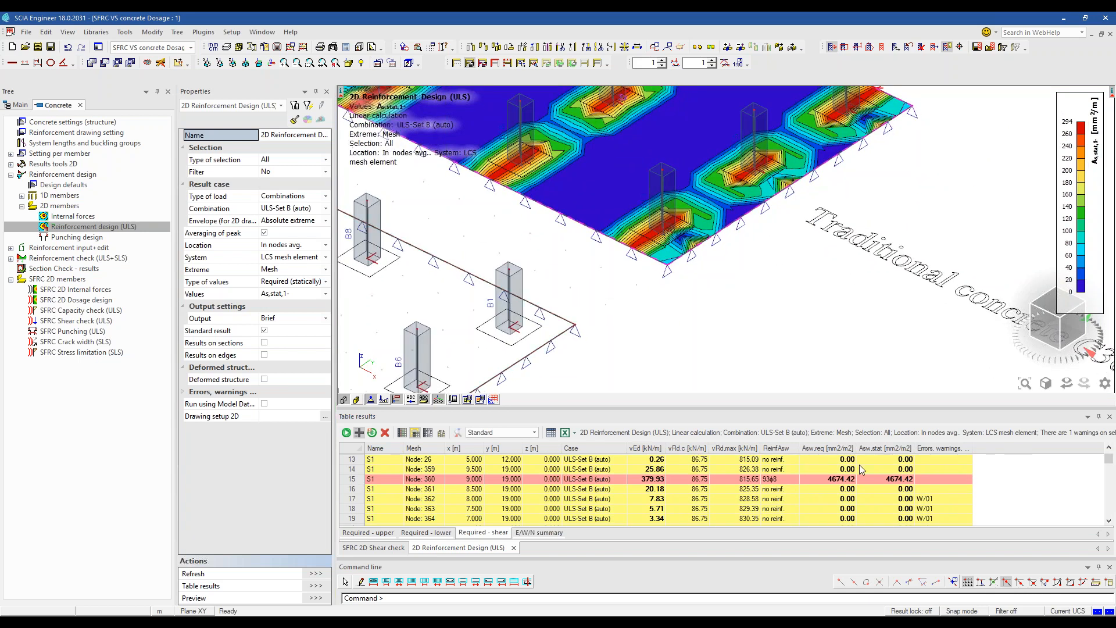
Capture the header and rows down to Node 360 as a screenshot and paste it in OneNote directly below the SFRC row
key("Print")
left_click_drag(982, 440, 326, 484)
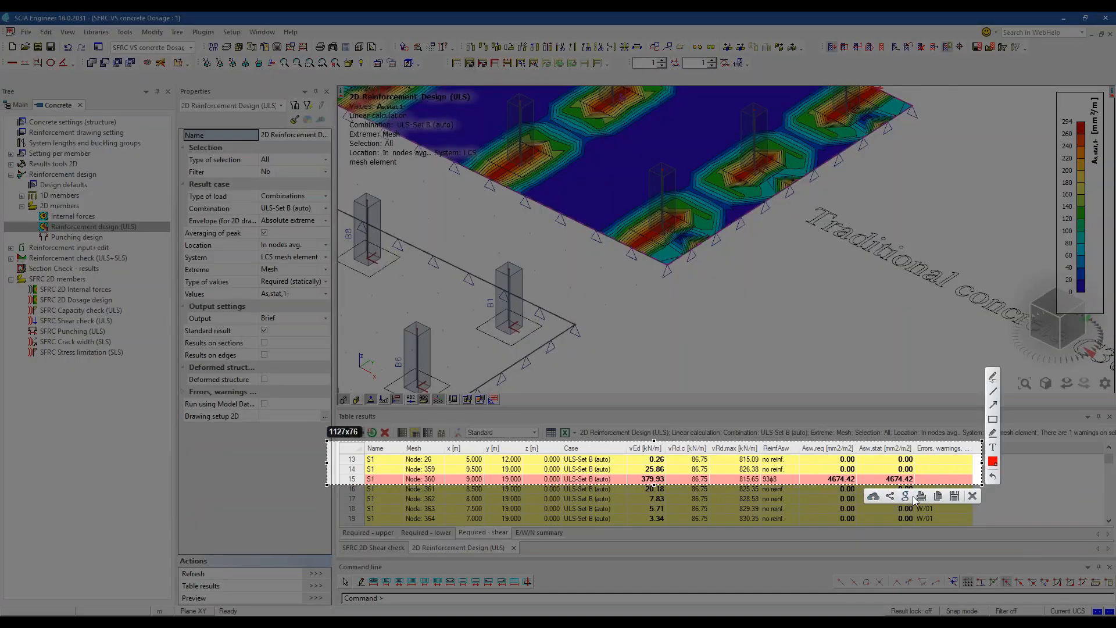
left_click(937, 496)
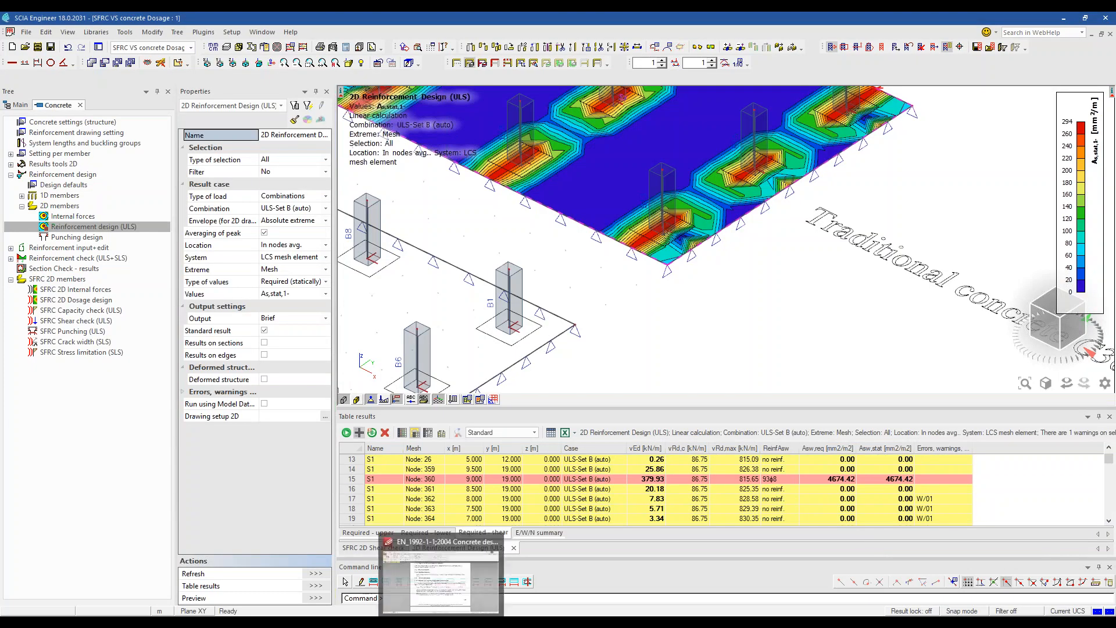
left_click(398, 614)
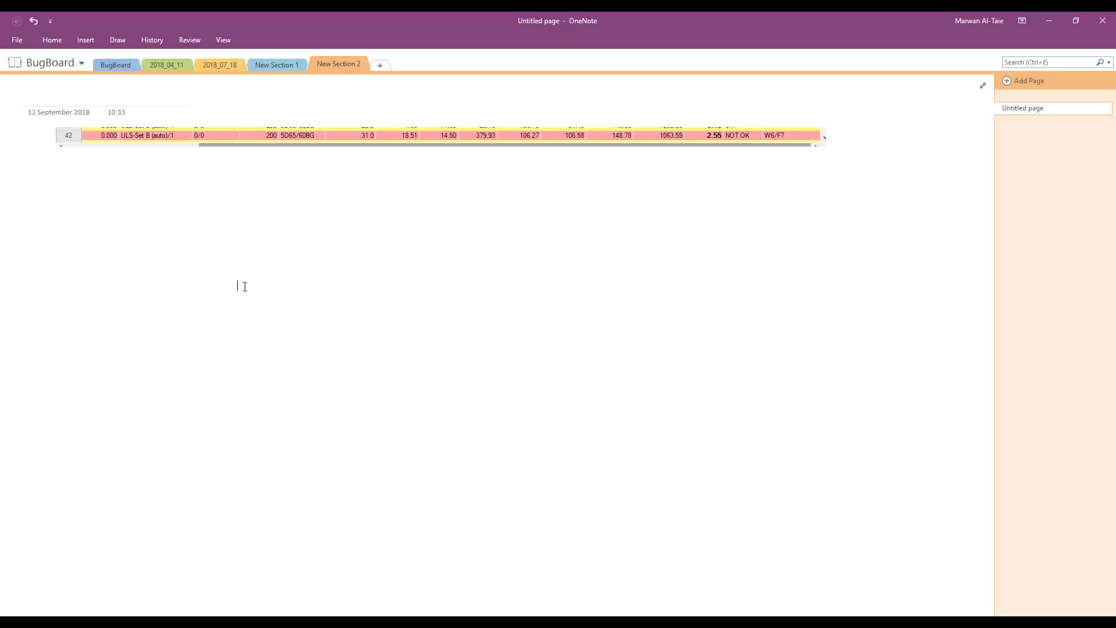
key("ctrl+v")
left_click_drag(397, 289, 241, 182)
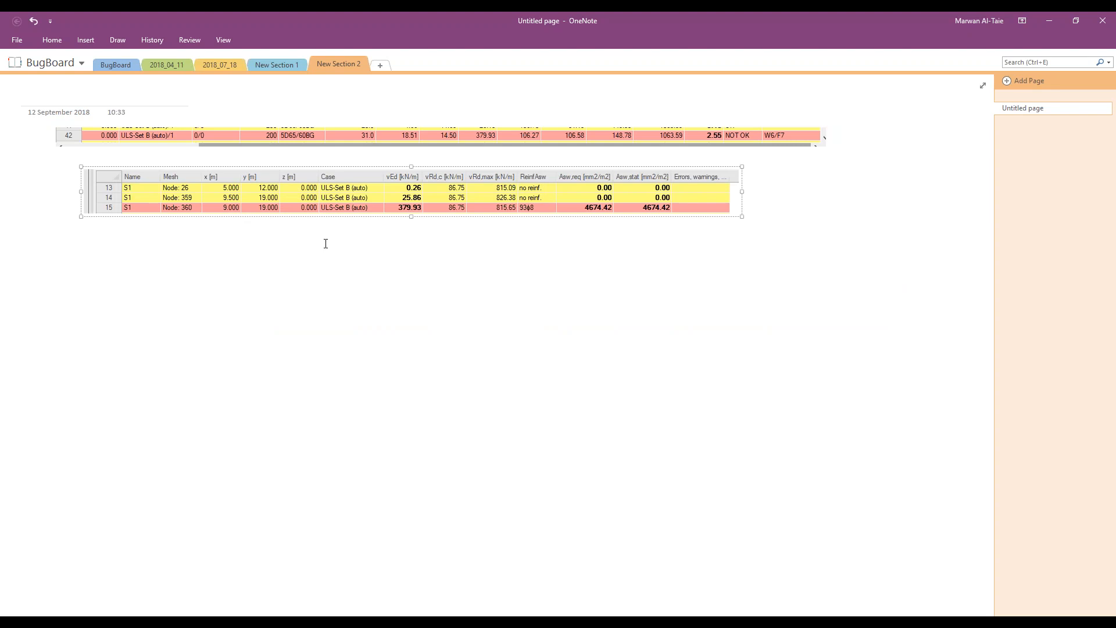
Mark up a screen capture of the page, boxing the 106.27 and 86.75 shear resistances and joining them with a line
key("Print")
left_click_drag(832, 79, 0, 330)
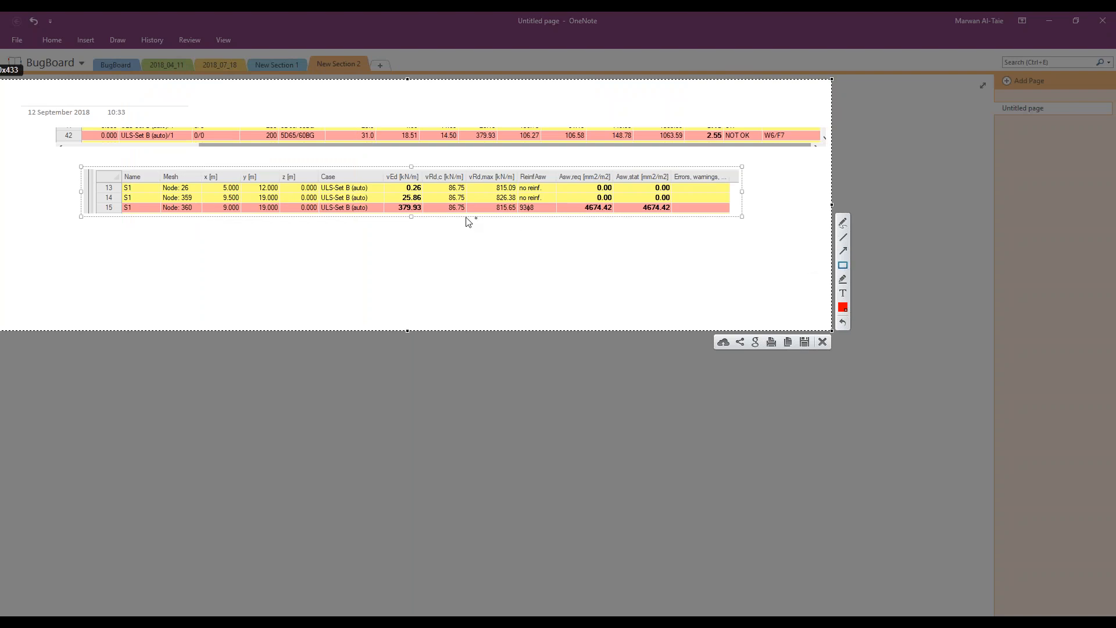
left_click_drag(544, 122, 511, 145)
left_click_drag(469, 204, 434, 215)
left_click_drag(508, 148, 469, 201)
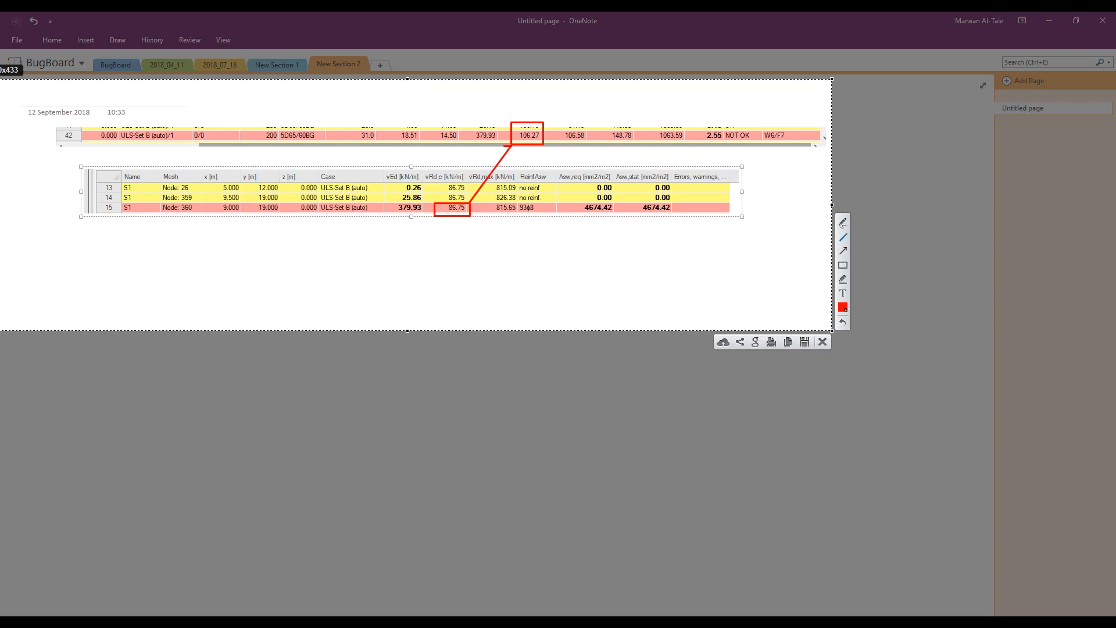
key("Escape")
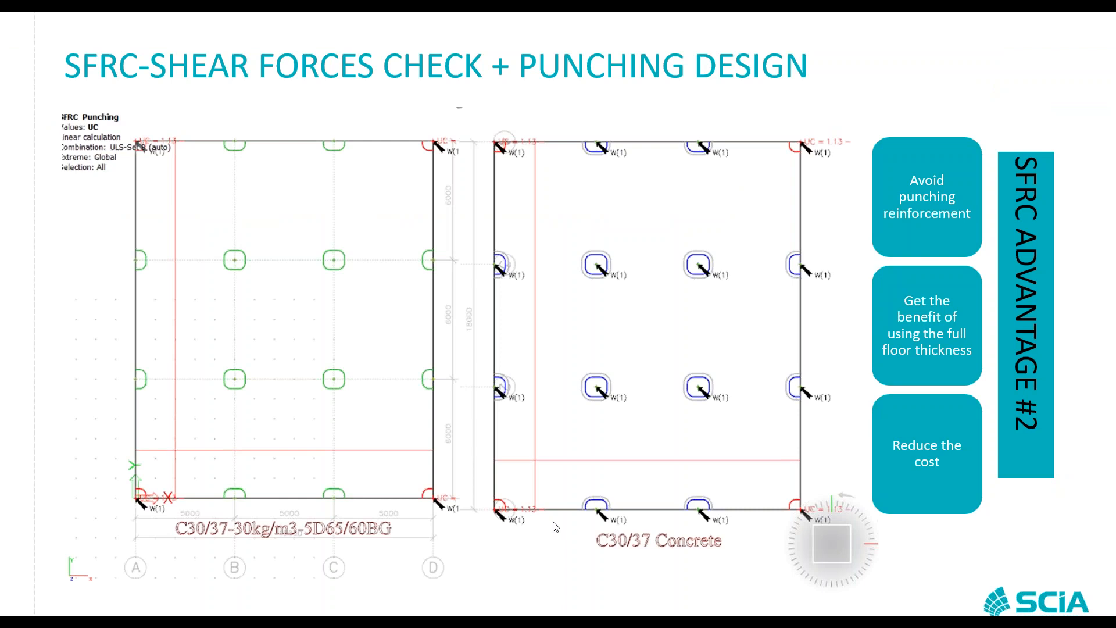
left_click(548, 527)
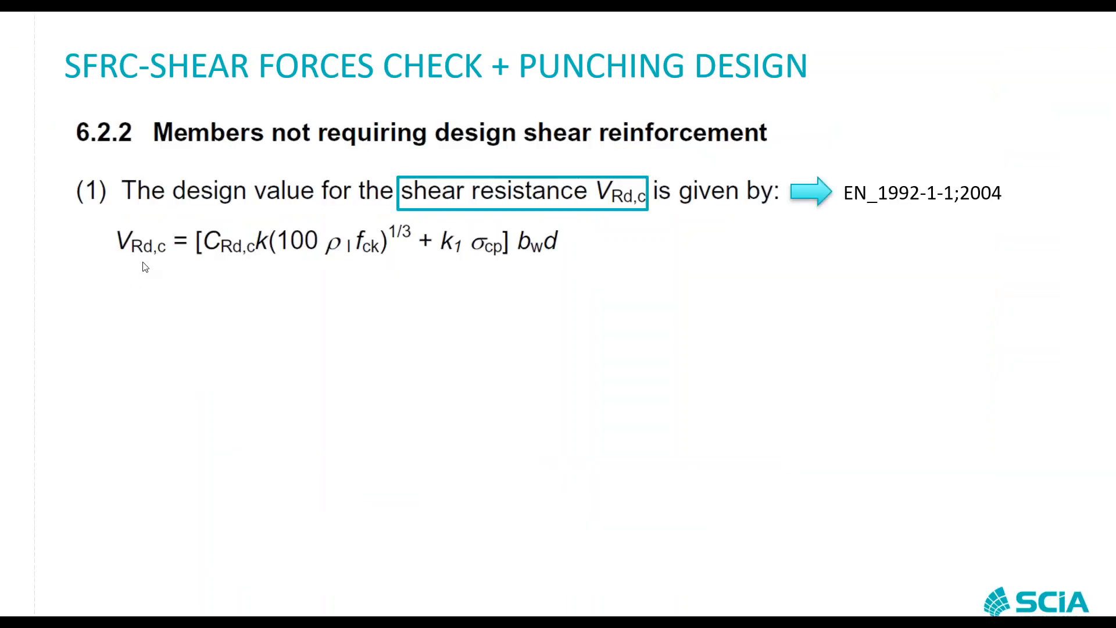
left_click(160, 283)
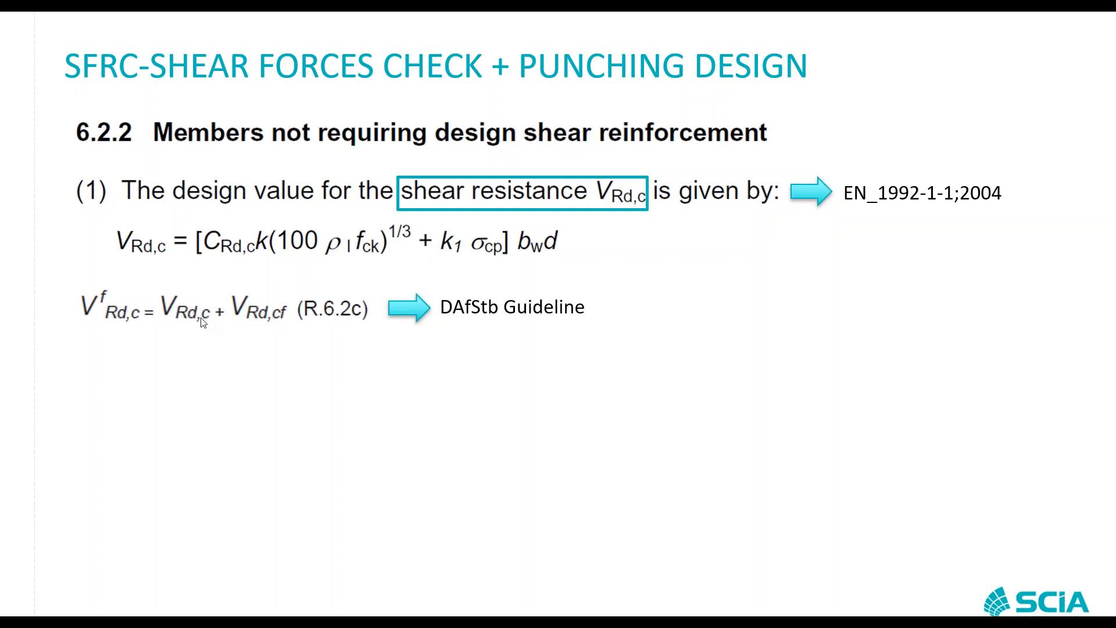
Return to OneNote and try to sketch a rectangular slab section with a reinforcement line on a screen capture of the page
key("alt+Tab")
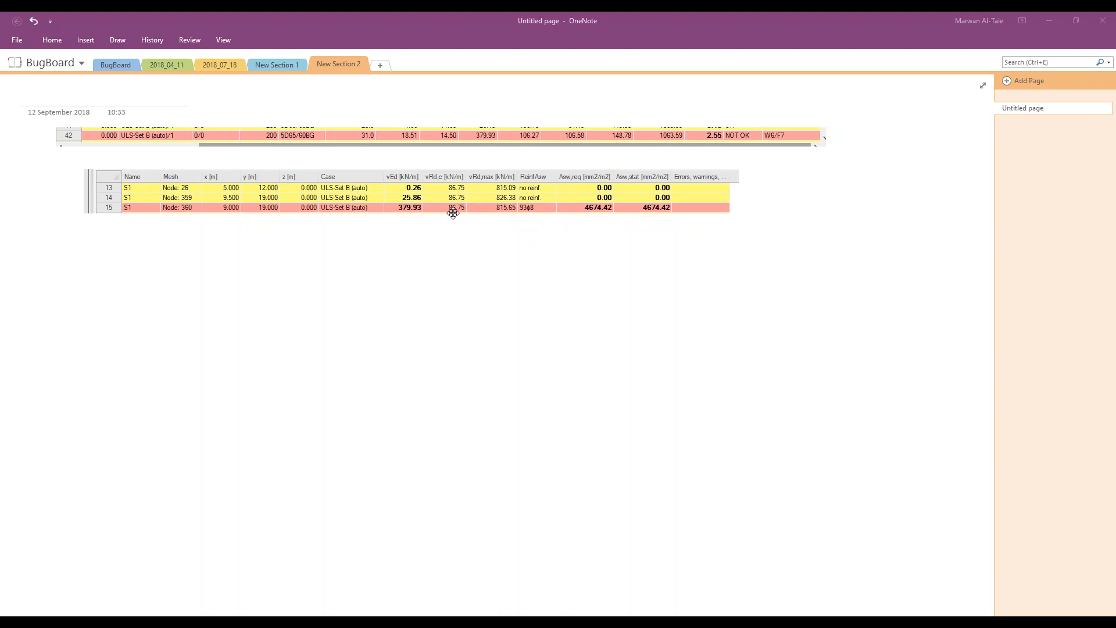
key("super+shift+s")
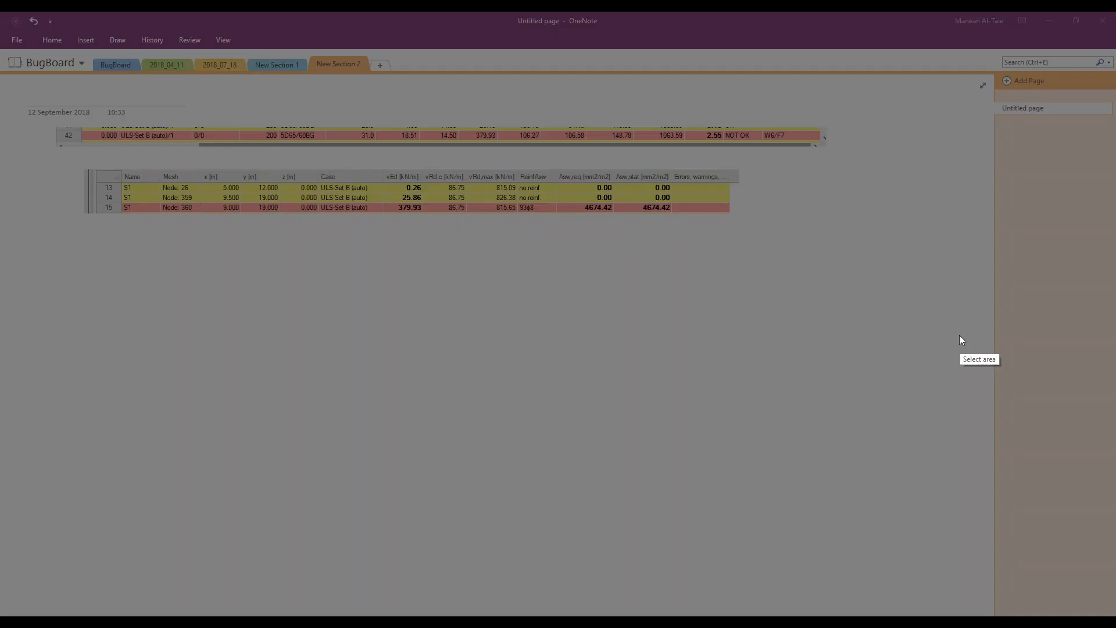
mouse_move(850, 69)
left_mouse_down()
mouse_move(3, 416)
mouse_move(1, 441)
left_mouse_up()
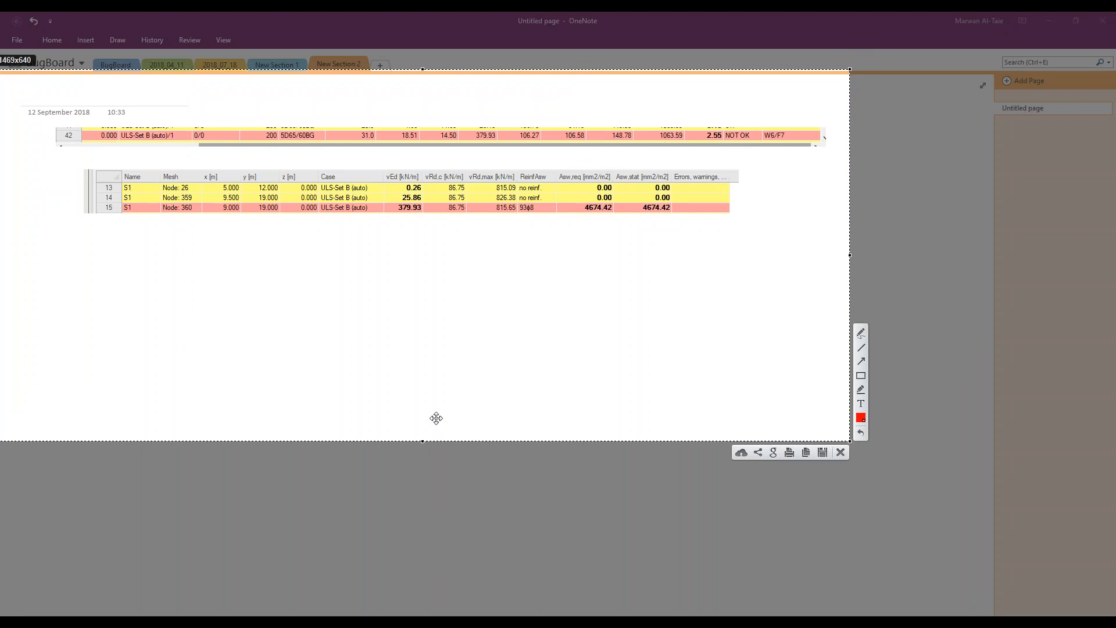
left_click(861, 375)
mouse_move(541, 286)
left_mouse_down()
mouse_move(480, 307)
mouse_move(455, 397)
left_mouse_up()
left_click_drag(534, 388, 481, 388)
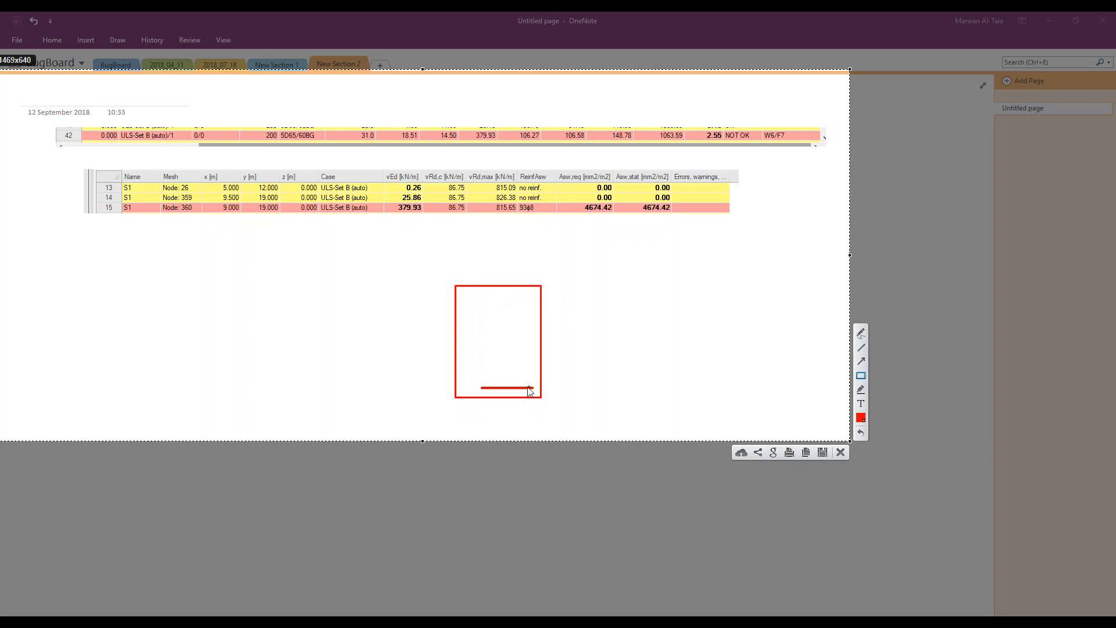
left_click(543, 286)
mouse_move(543, 285)
left_mouse_down()
mouse_move(544, 398)
mouse_move(548, 388)
left_mouse_up()
key("ctrl+z")
key("ctrl+z")
key("ctrl+z")
key("ctrl+z")
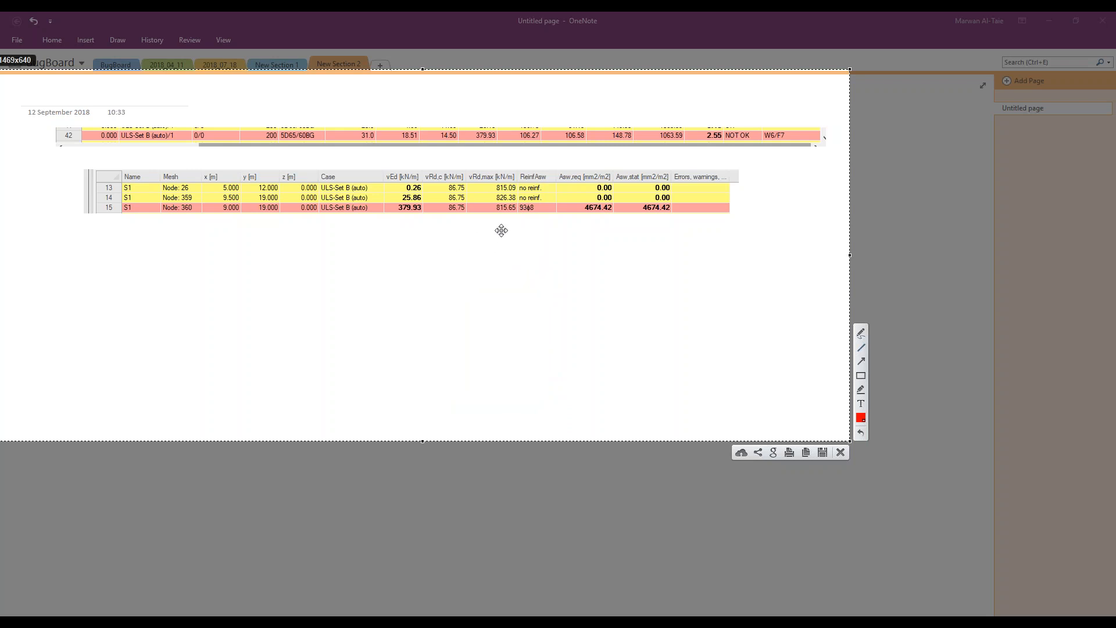
left_click_drag(494, 257, 491, 254)
left_click(864, 483)
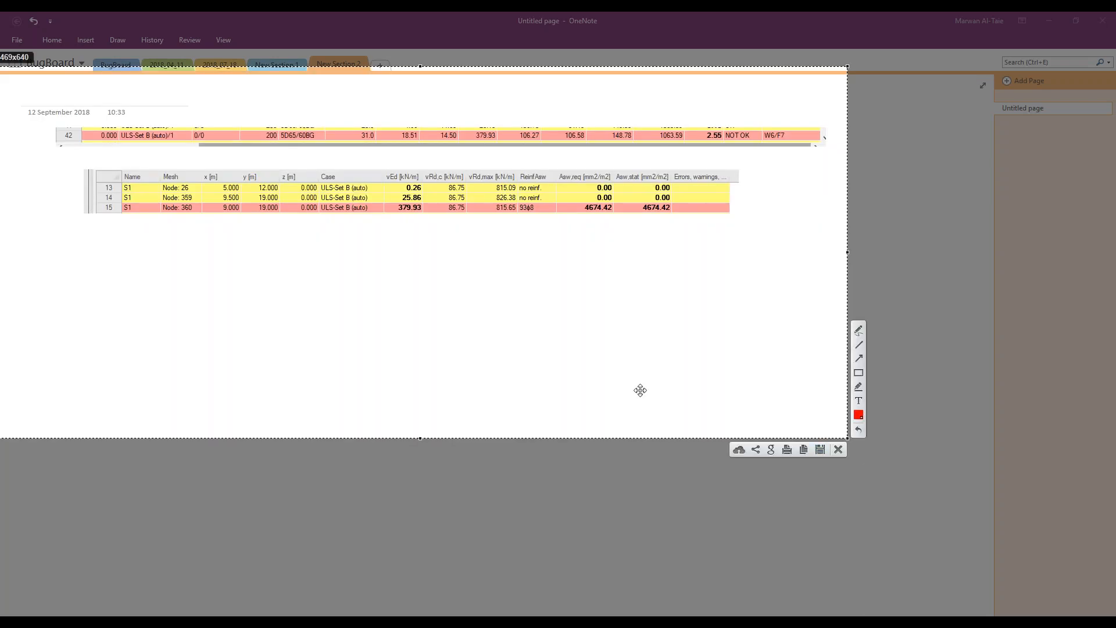
key("ctrl+c")
Calculate 86/165*200 in a new text note below the pasted tables
left_click(513, 231)
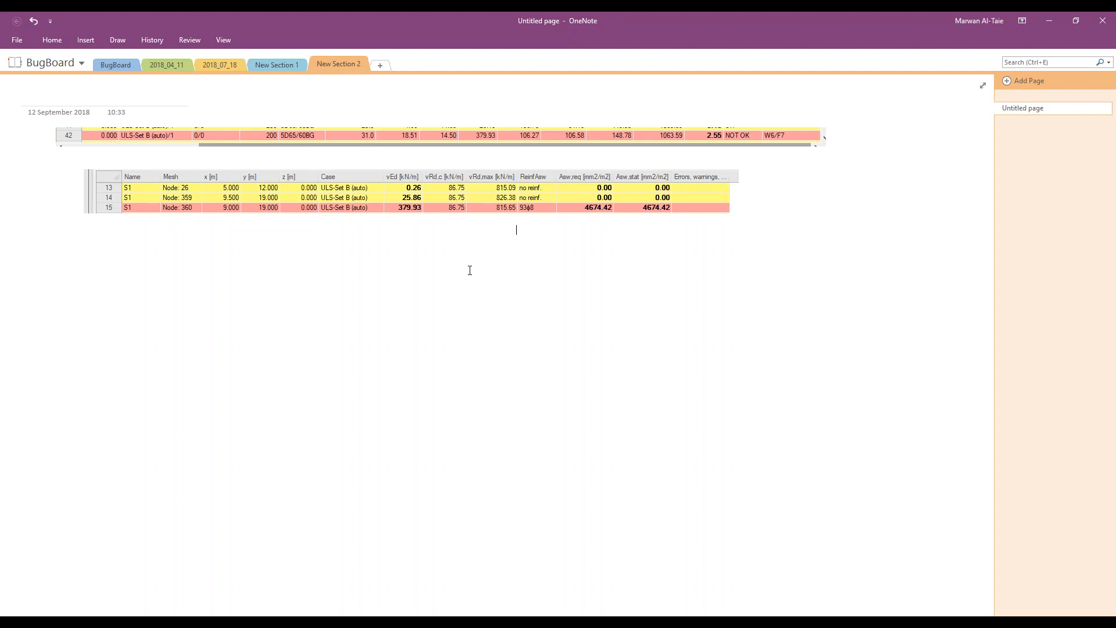
type("86")
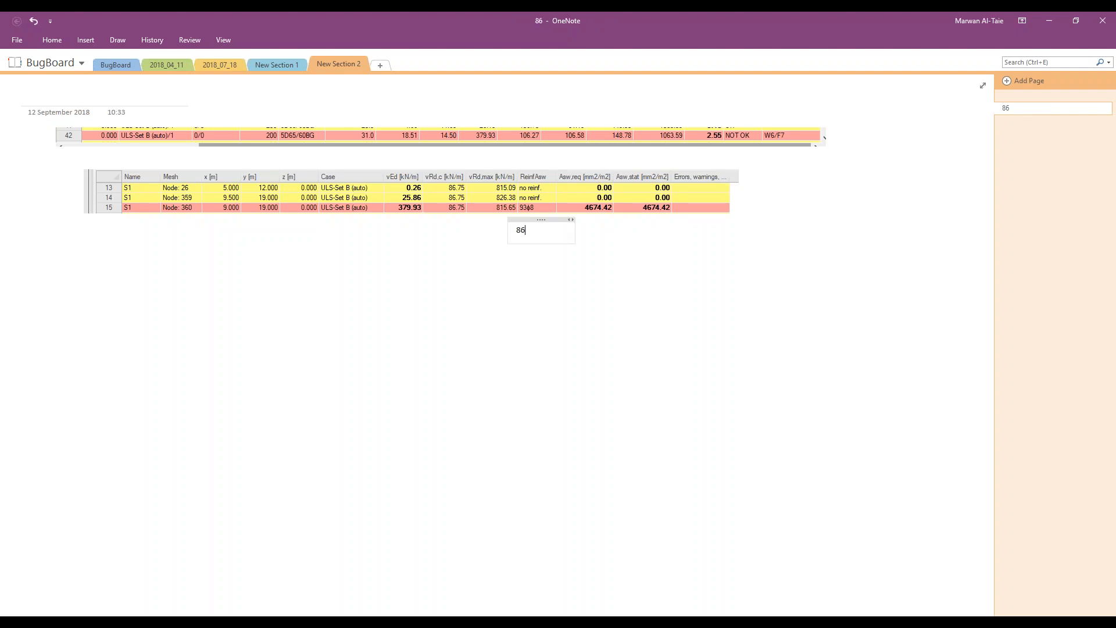
type("/165*200")
key("BackSpace")
type("=")
key("Return")
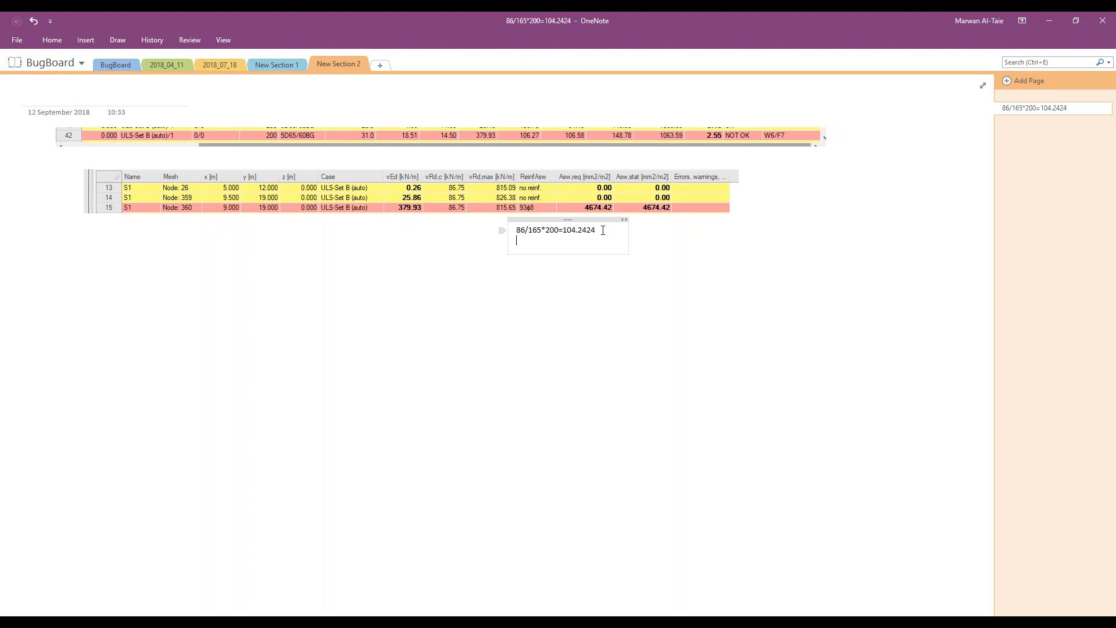
Delete the calculation note from the page and select the pasted SFRC row image
left_click_drag(566, 219, 552, 225)
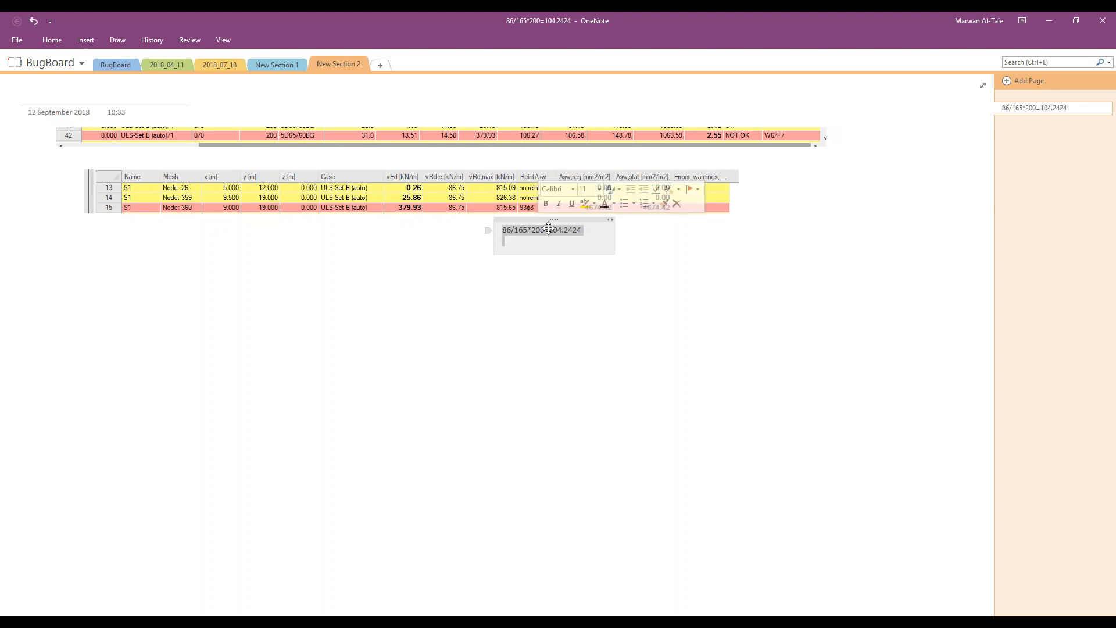
key("Delete")
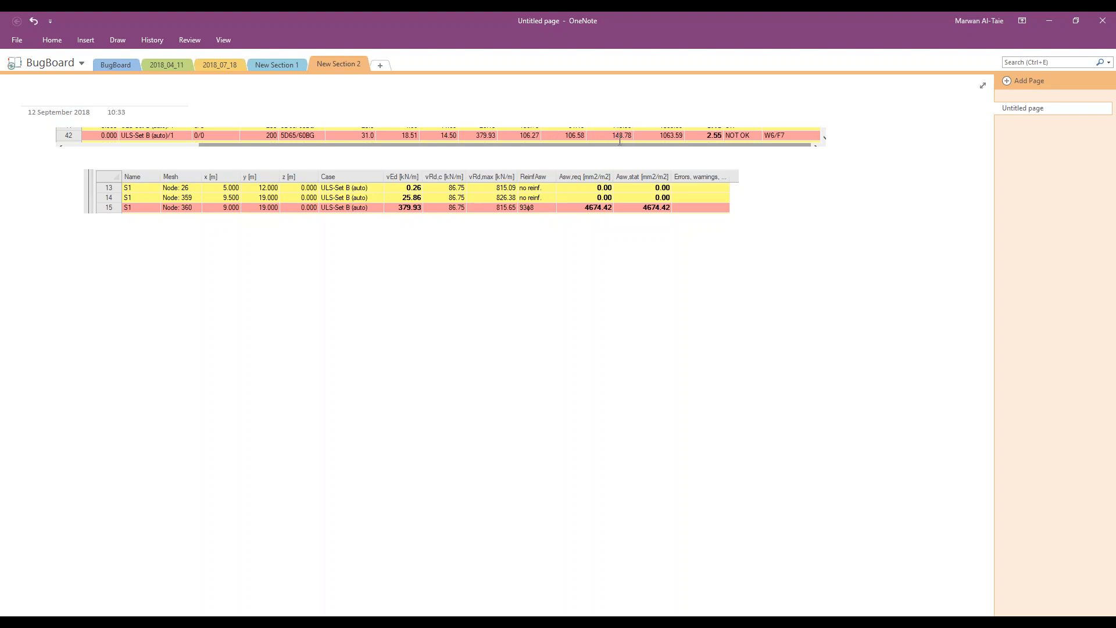
left_click(625, 136)
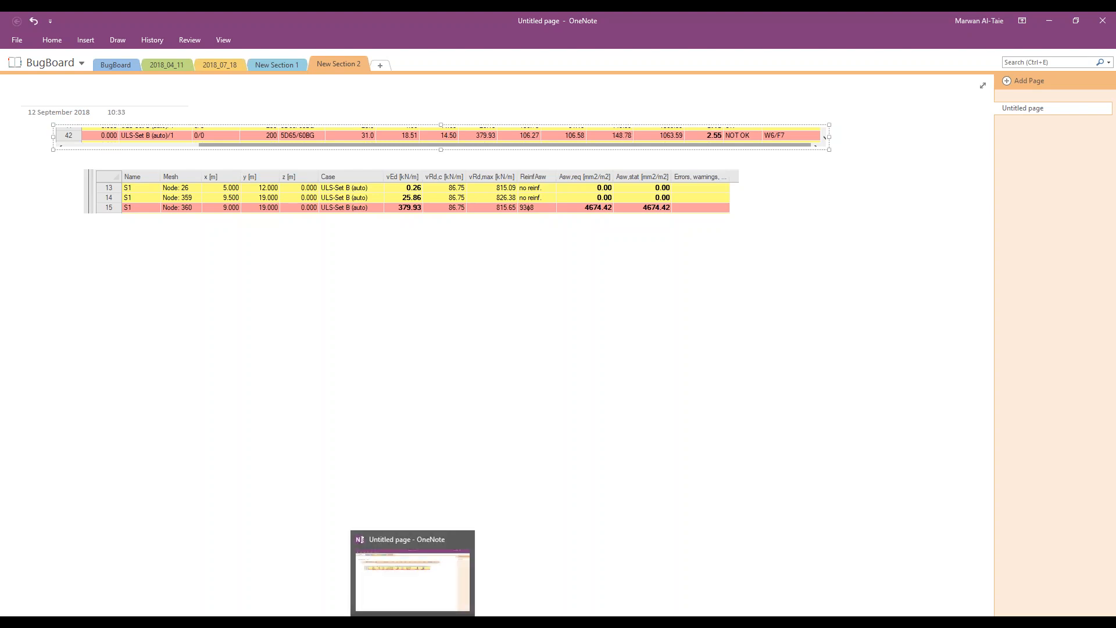
Switch to SCIA Engineer and display the refreshed SFRC Shear check (ULS) results on the steel fibre slab
left_click(385, 622)
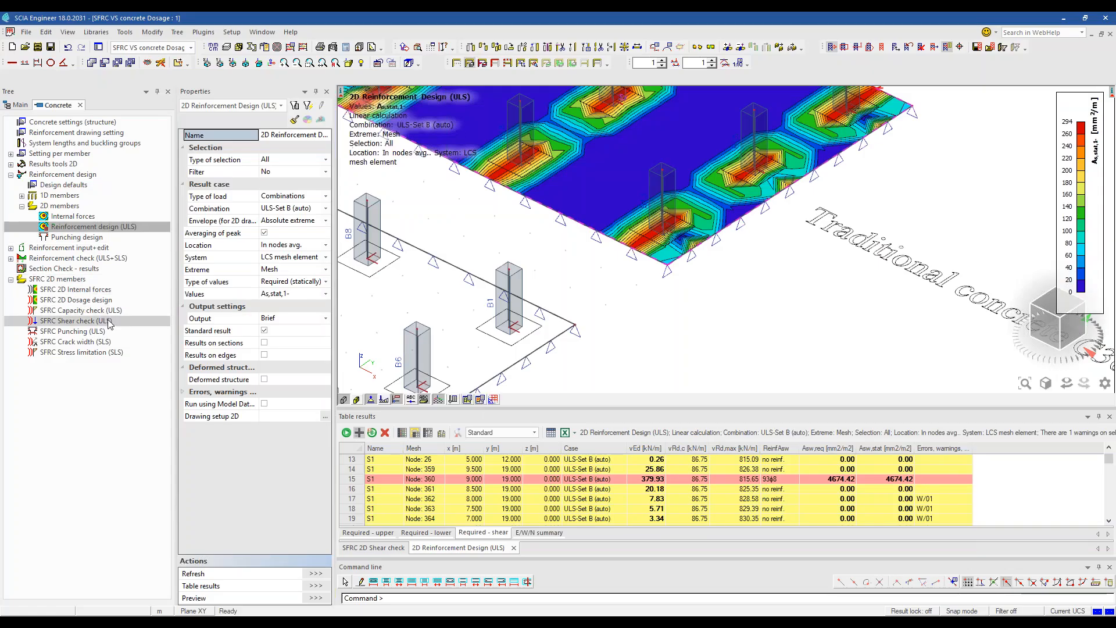
left_click(87, 321)
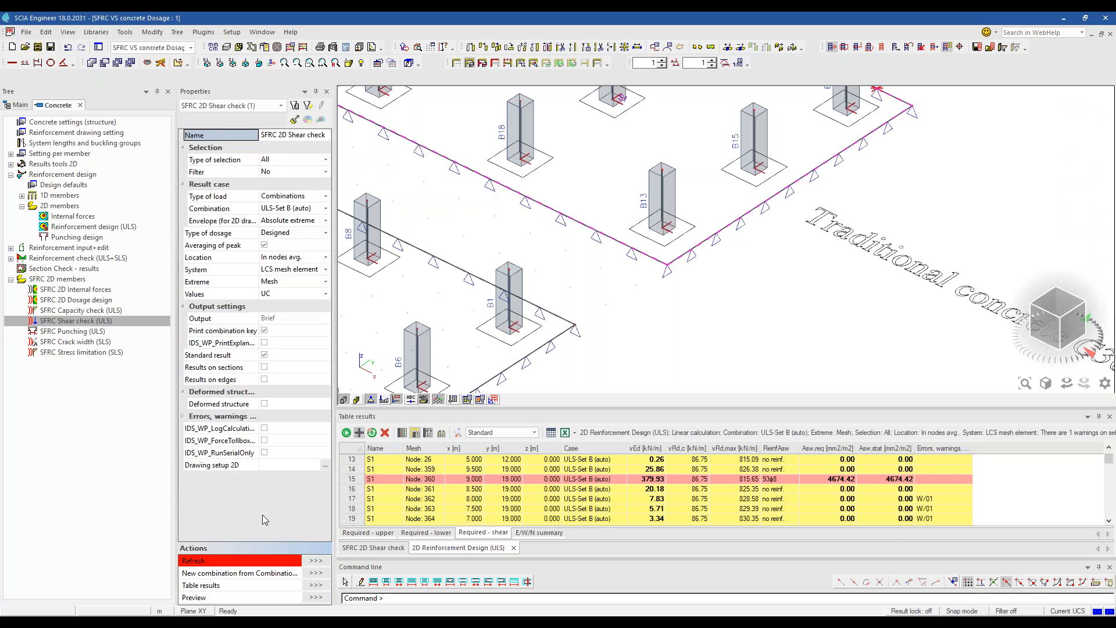
left_click(317, 560)
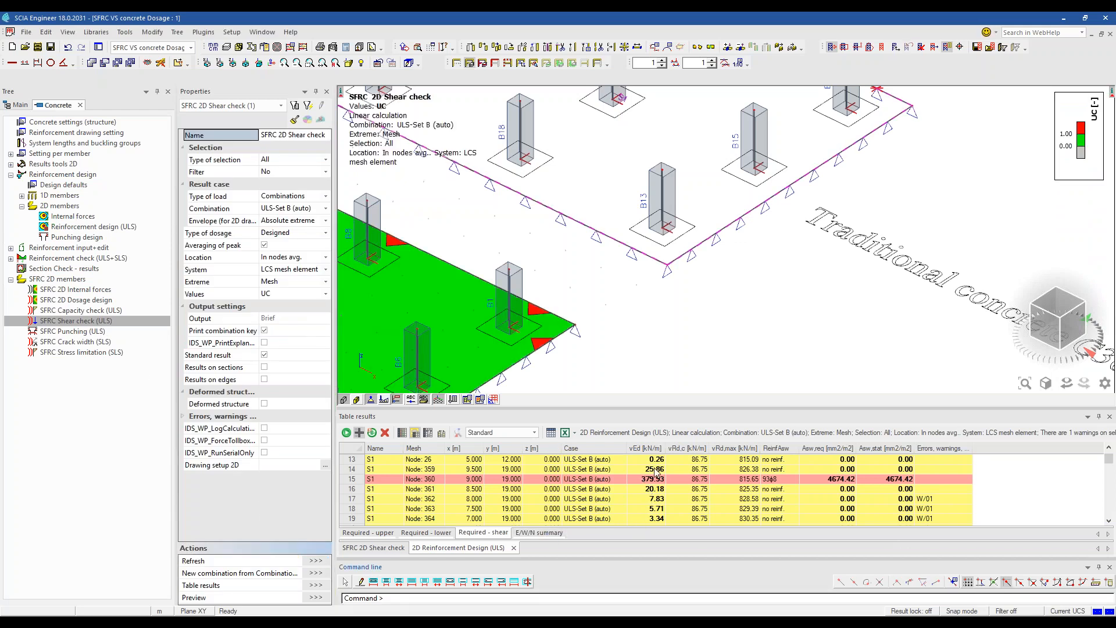
Locate the Node 73 row of slab S2 in the SFRC shear check table and examine its resistance and unity check columns
scroll(455, 508, "down", 12)
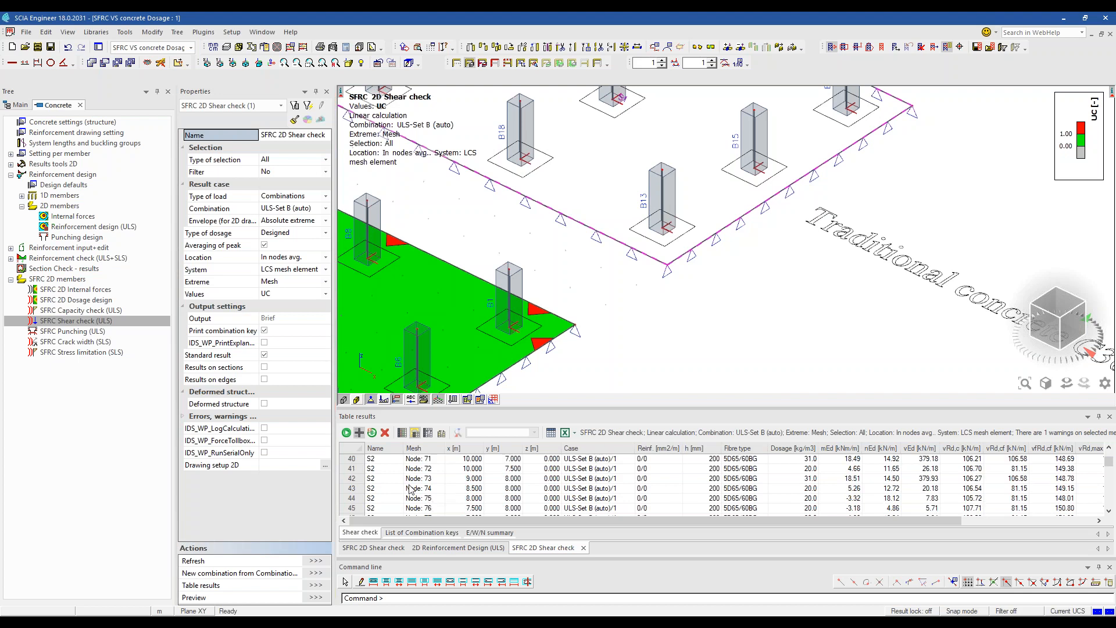
left_click(350, 478)
left_click_drag(860, 520, 925, 517)
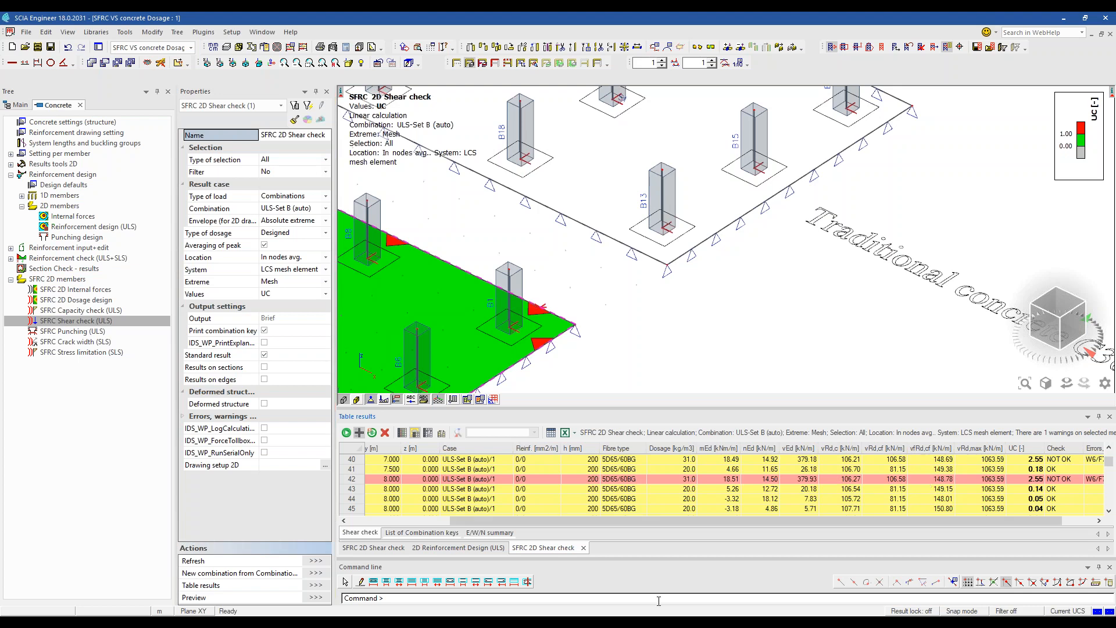
Return from the resistance formula slide to SCIA Engineer and calculate 106 × 1.4 in Calculator
mouse_move(356, 621)
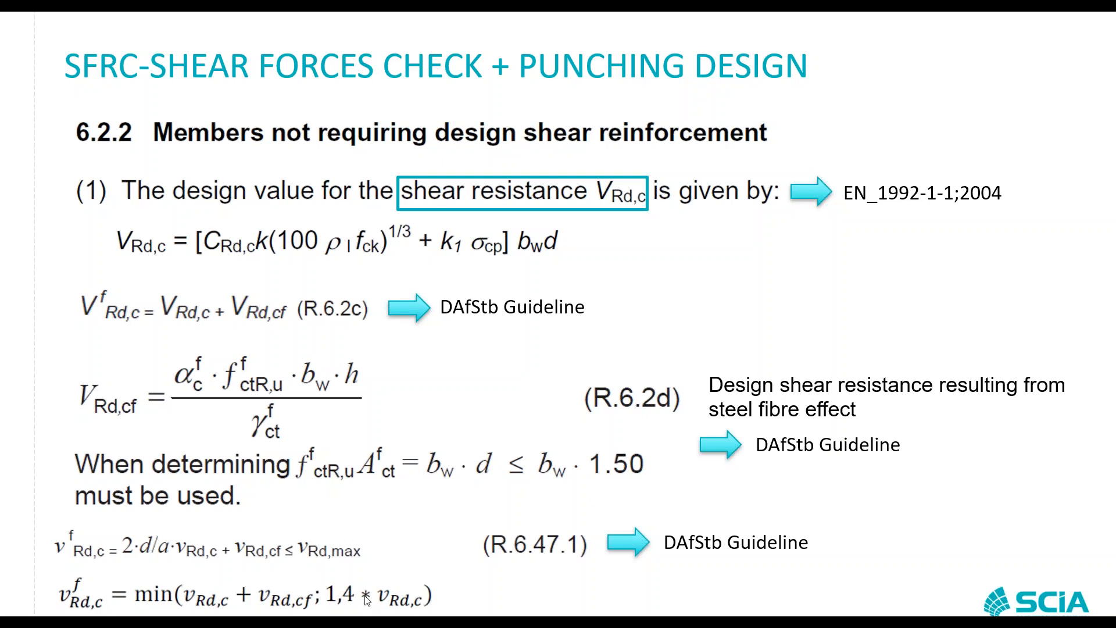
key("alt+Tab")
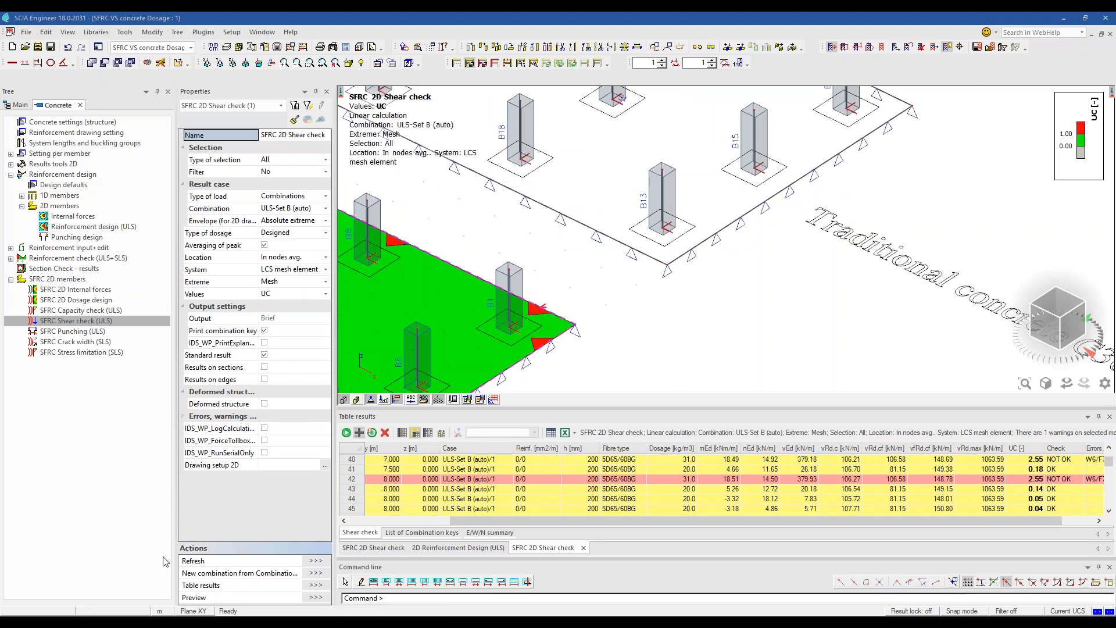
left_click_drag(638, 174, 681, 164)
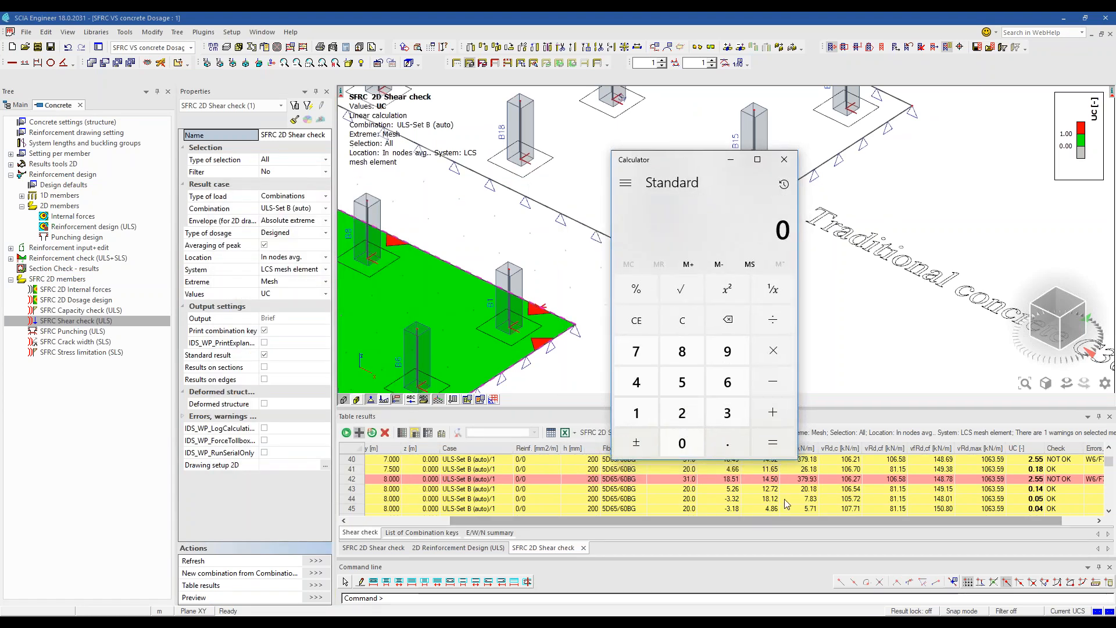
left_click(635, 412)
left_click(681, 442)
left_click(719, 384)
left_click(772, 351)
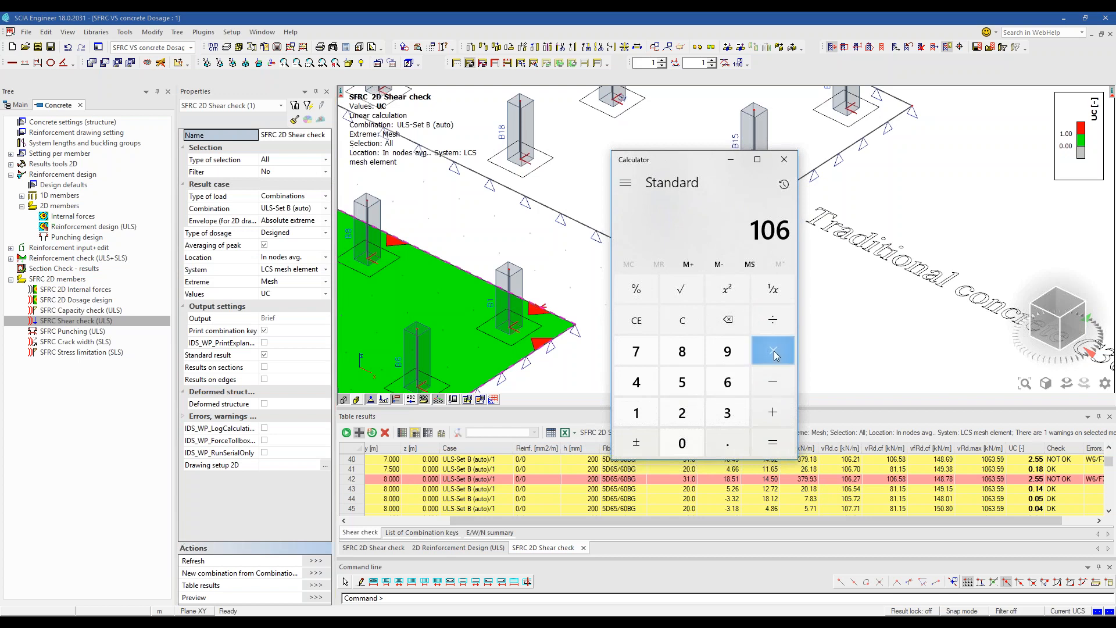
left_click(636, 413)
left_click(727, 443)
left_click(635, 382)
left_click(772, 445)
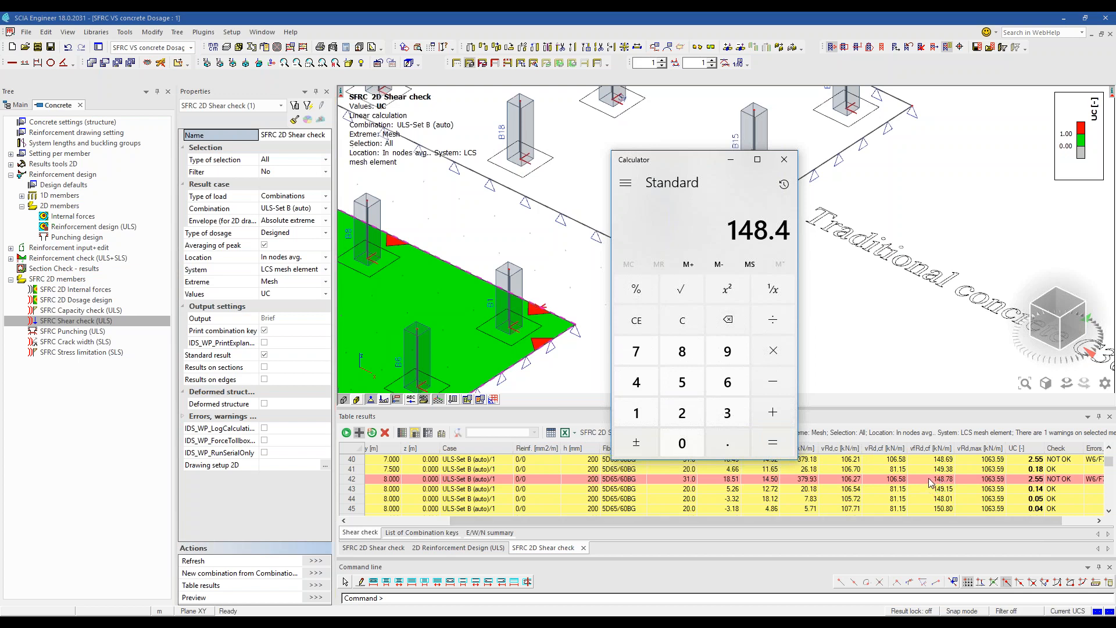
left_click(784, 159)
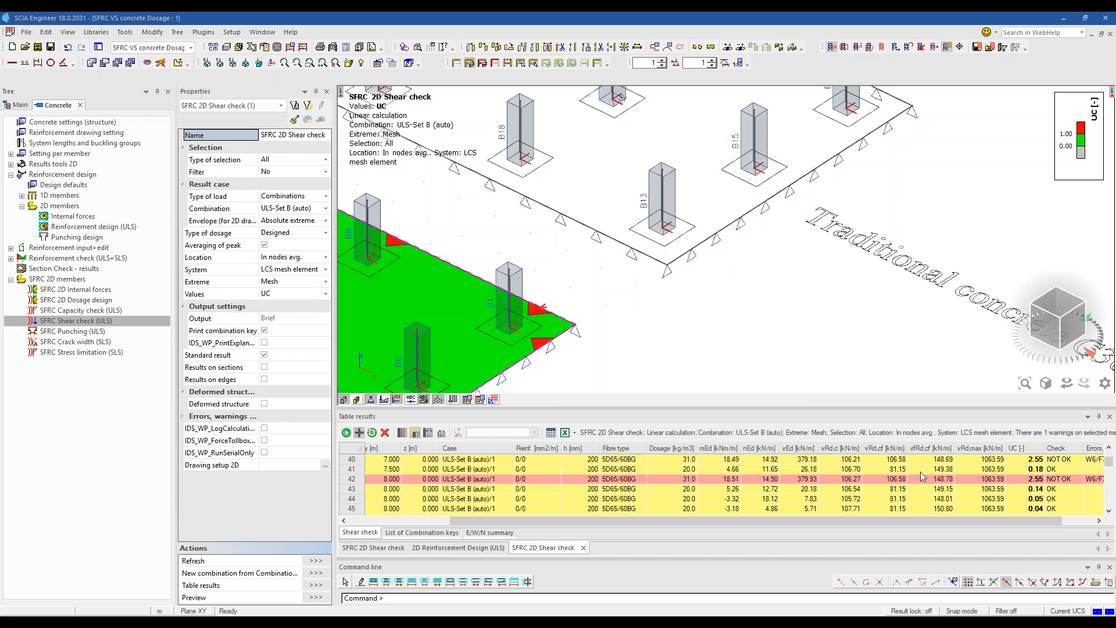
Switch to the SFRC VS concrete Punching project and open its SFRC Punching (ULS) check
middle_click_drag(652, 310, 665, 299)
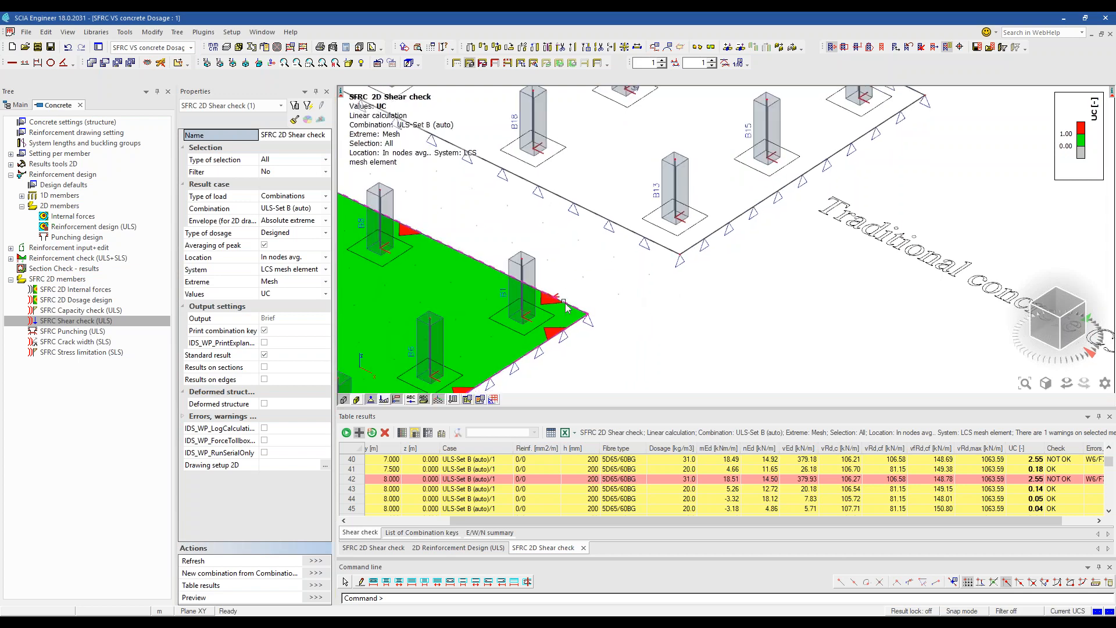
scroll(599, 291, "down", 3)
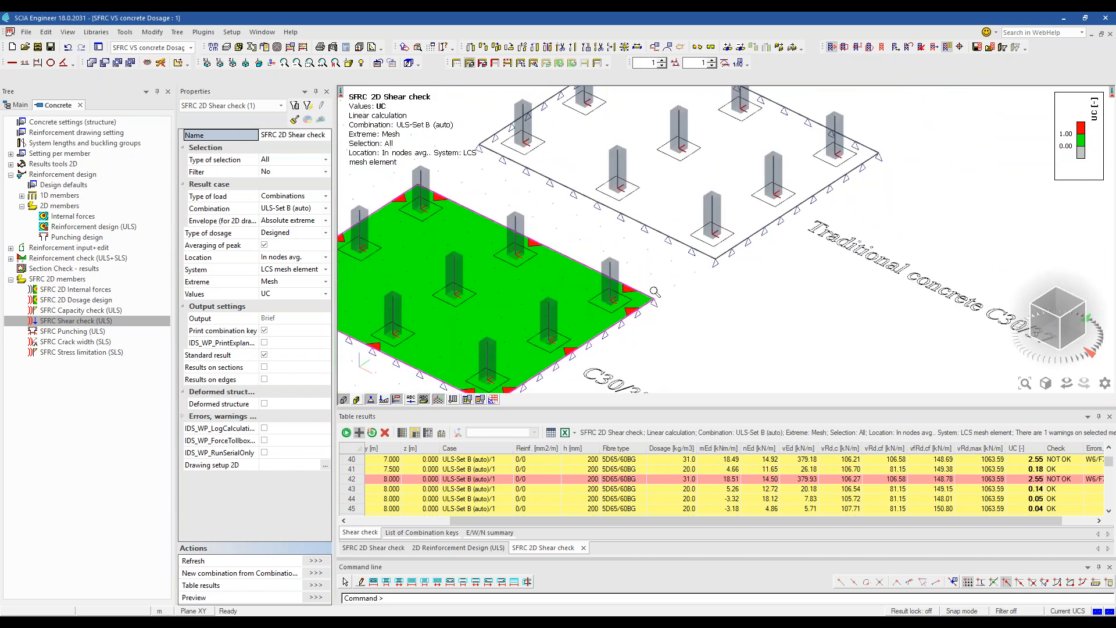
middle_click_drag(673, 336, 721, 289)
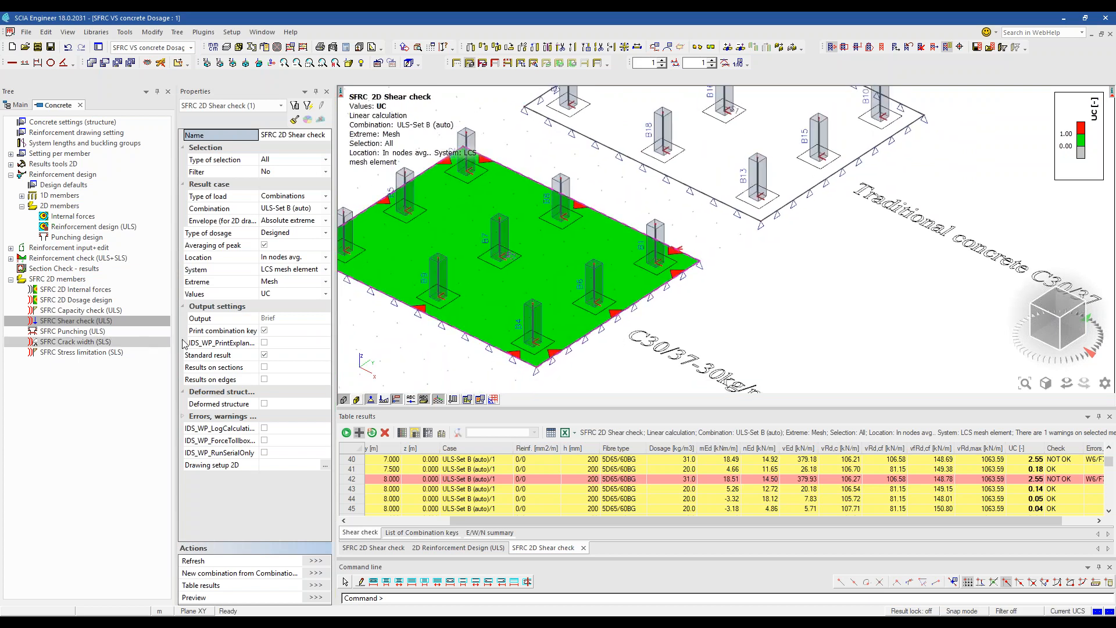
left_click(162, 49)
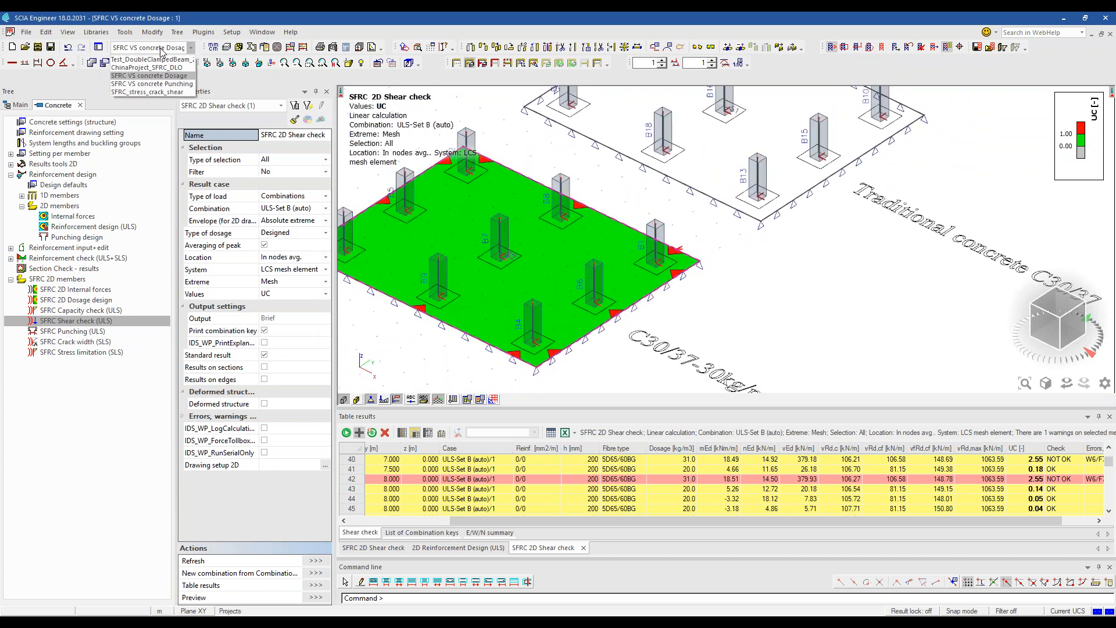
left_click(164, 83)
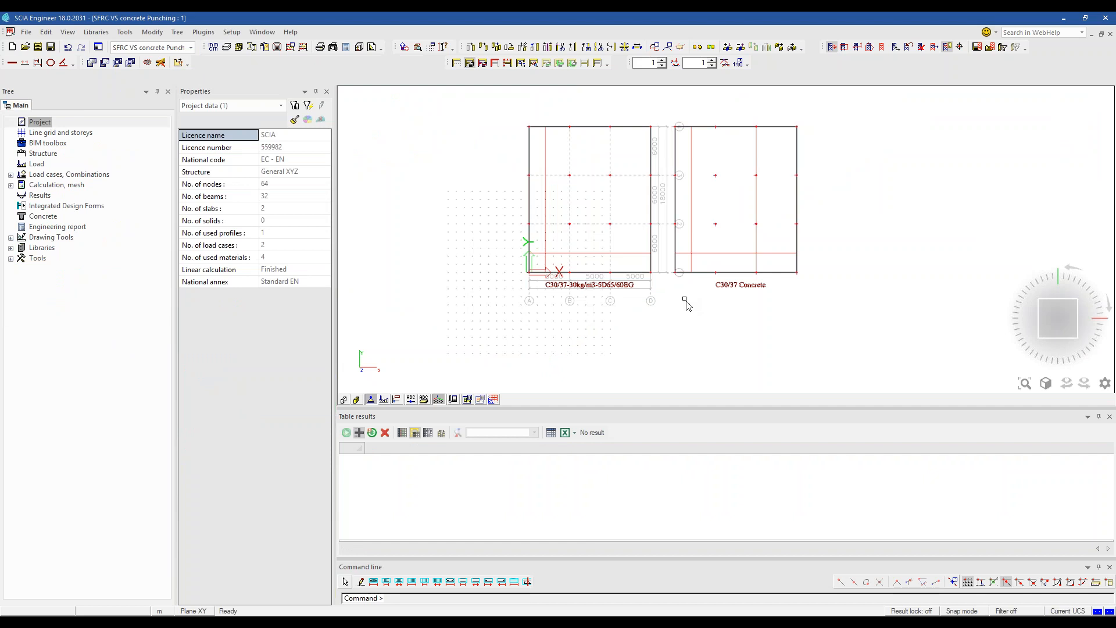
double_click(43, 217)
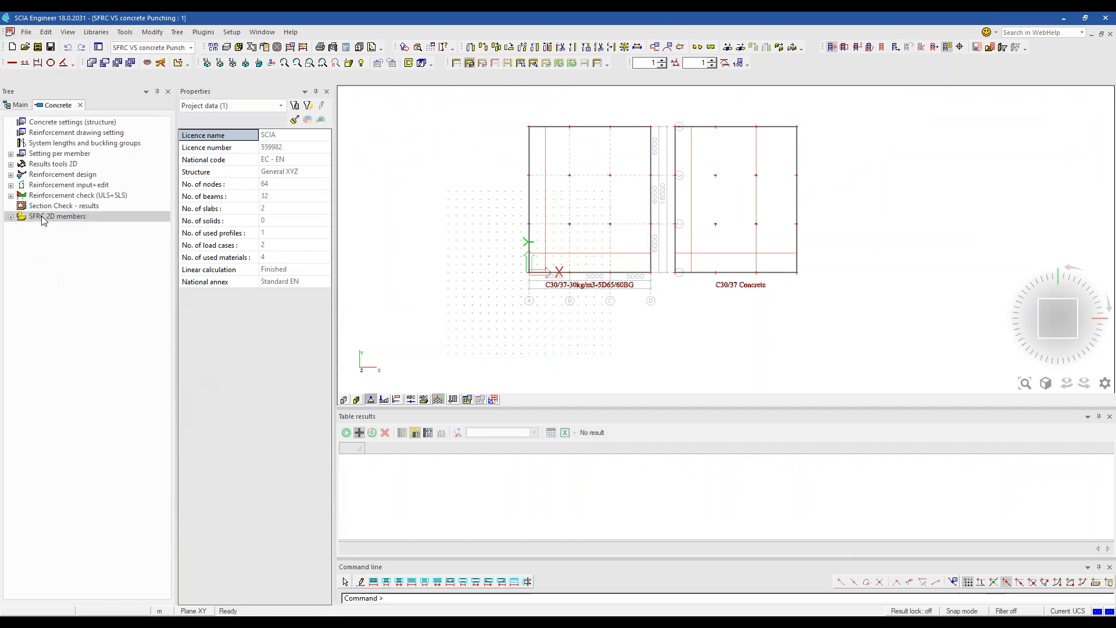
double_click(43, 217)
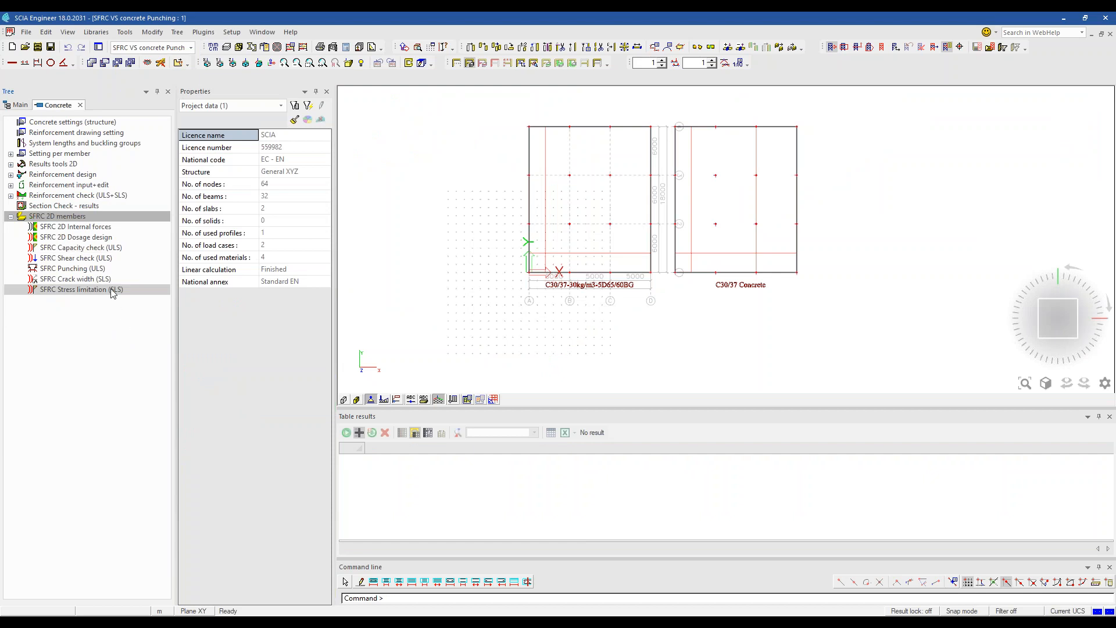
double_click(108, 271)
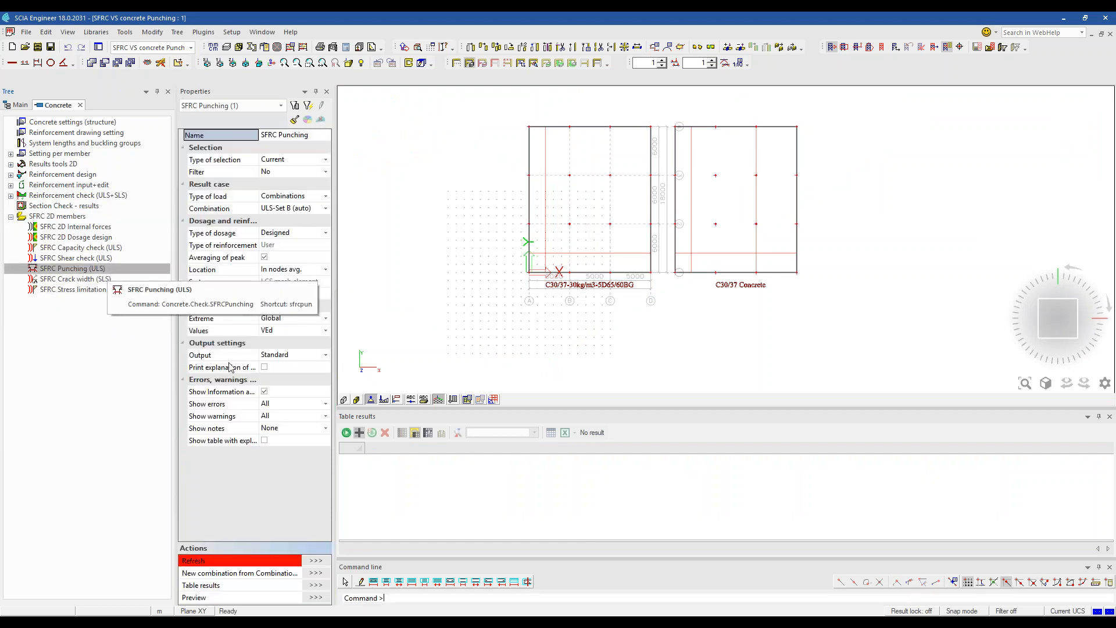
Set the SFRC punching check's selection type to All and refresh the results on the steel fibre slab
left_click(315, 561)
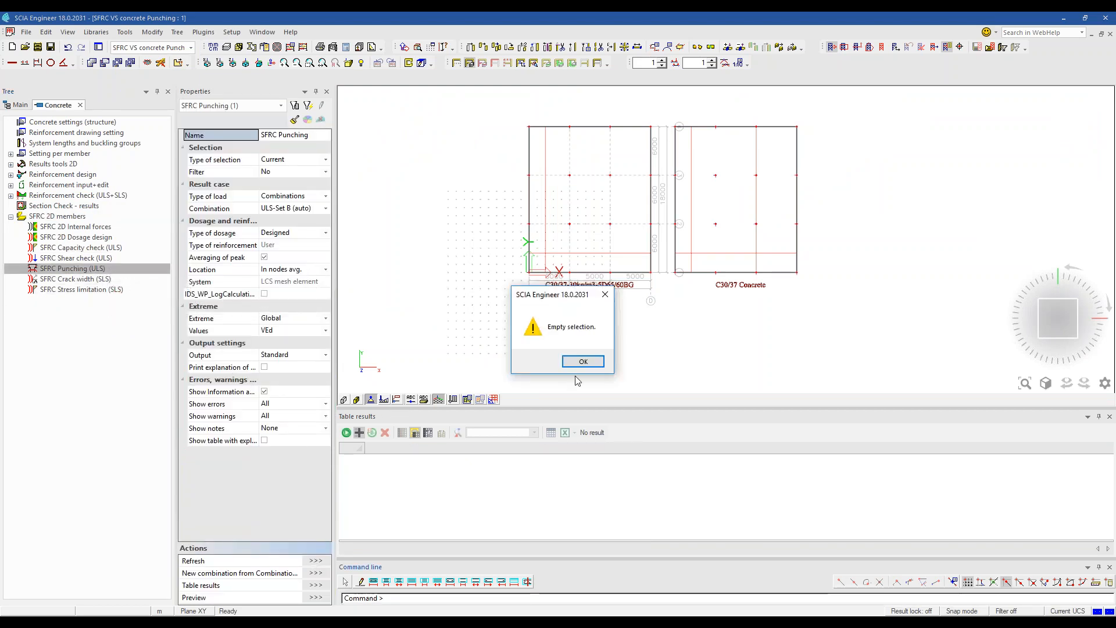
left_click(580, 361)
left_click(301, 159)
left_click(301, 158)
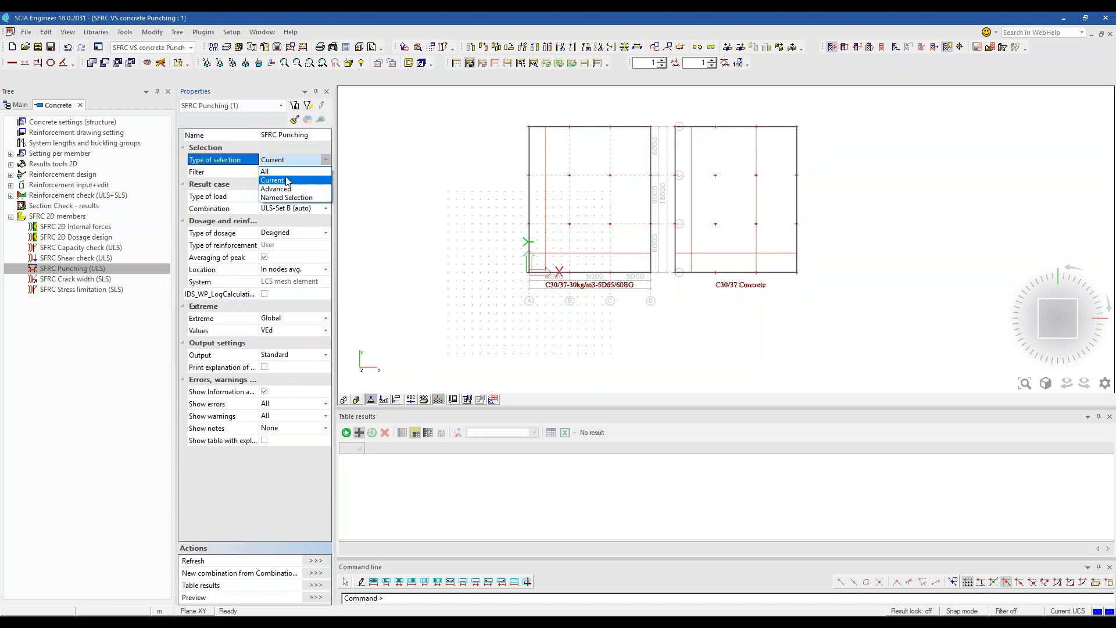
left_click(276, 171)
left_click(316, 562)
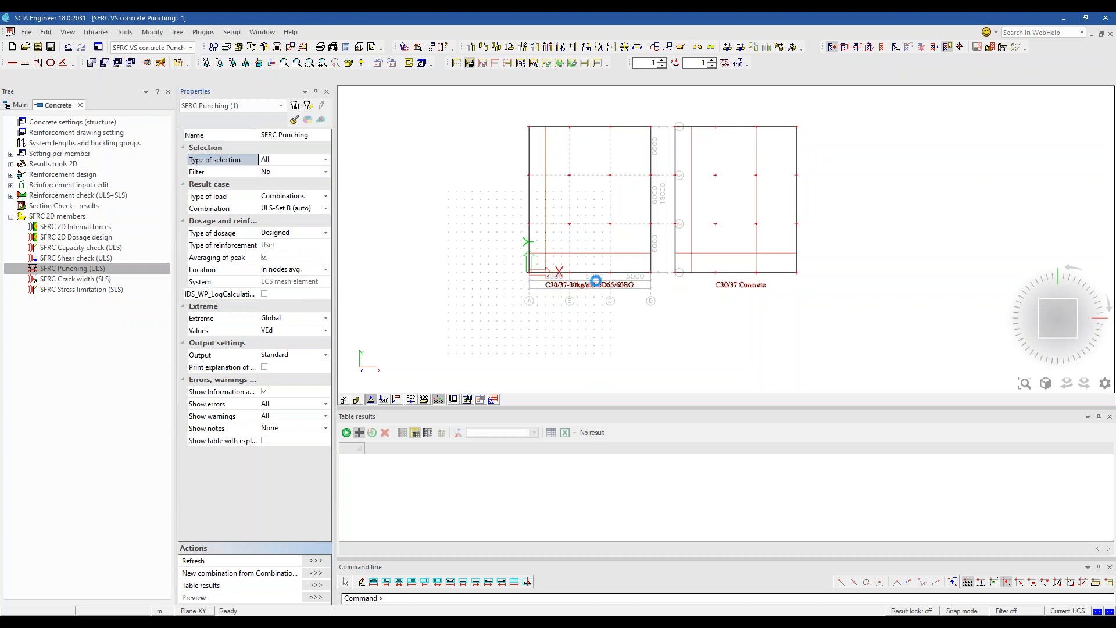
scroll(596, 229, "up", 1)
middle_click_drag(600, 249, 579, 300)
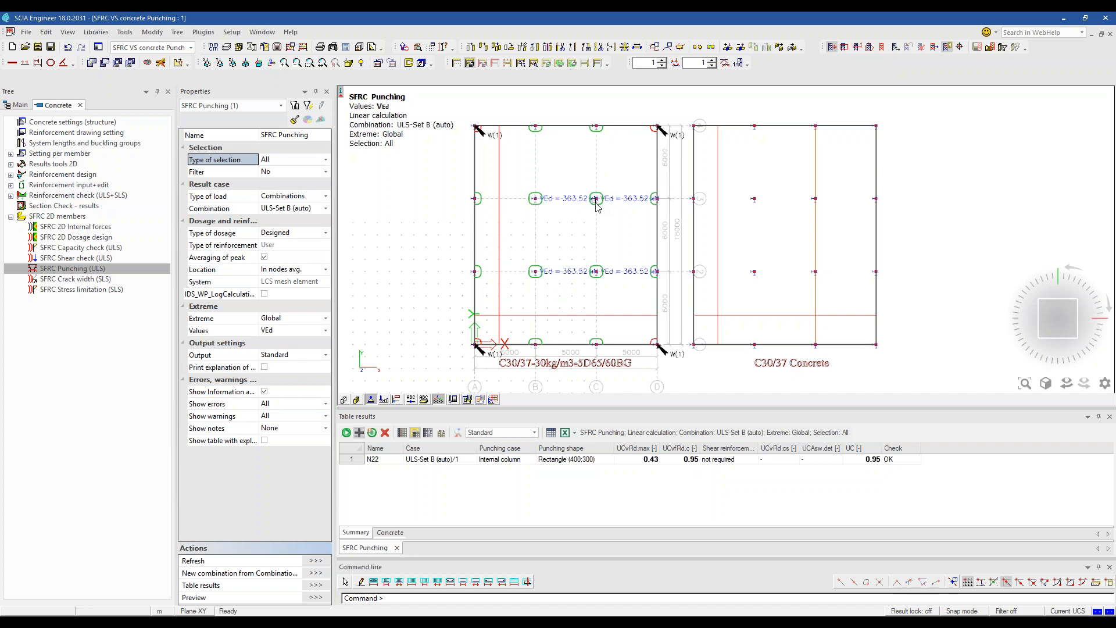
Open the traditional 2D Punching design, set its selection type to All and display the results on the C30/37 Concrete slab
mouse_move(600, 208)
double_click(51, 175)
double_click(60, 205)
left_click(78, 235)
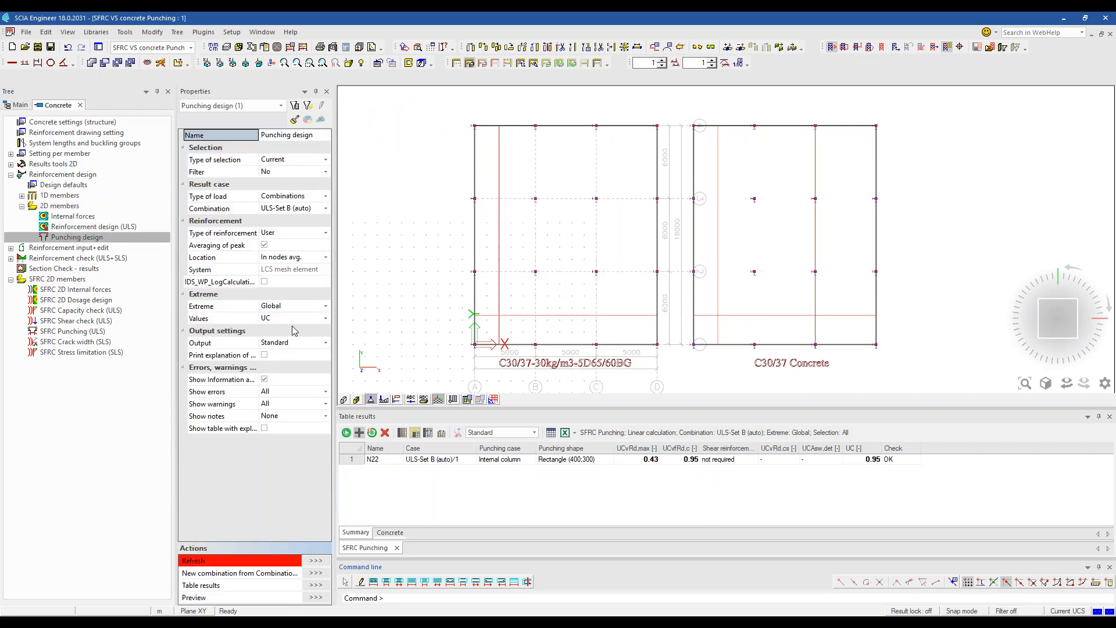
left_click(293, 158)
left_click(292, 158)
left_click(276, 179)
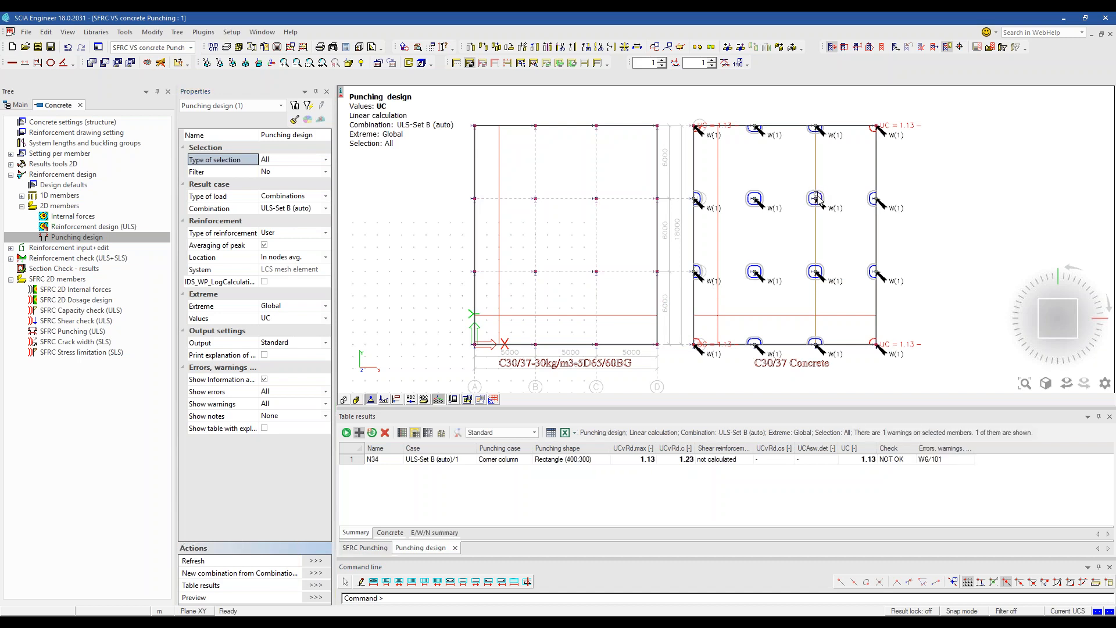
scroll(807, 200, "up", 2)
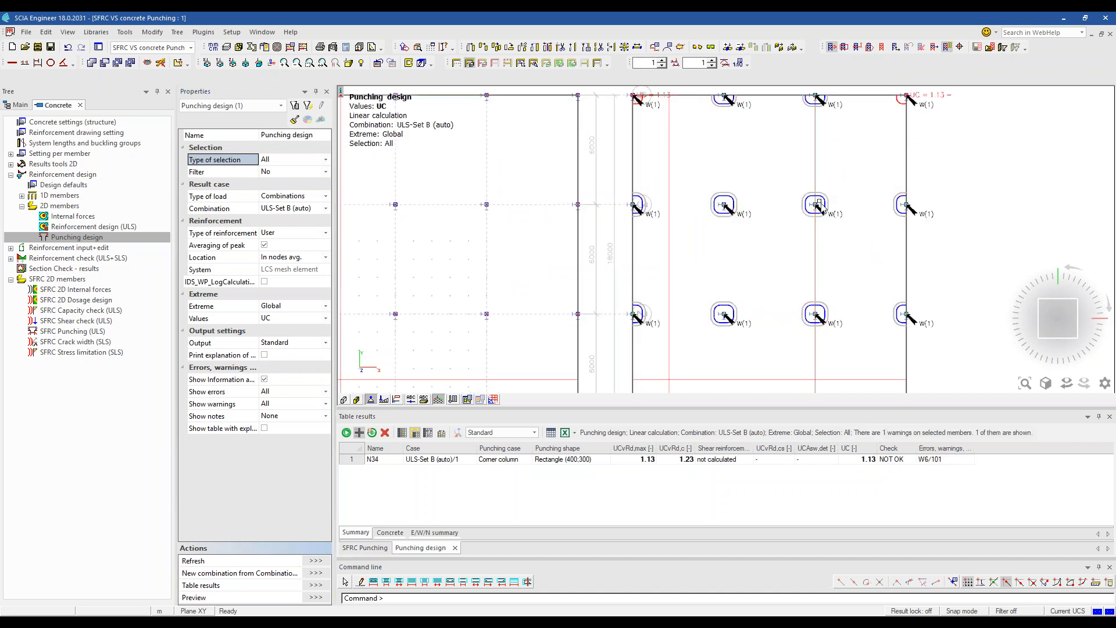
scroll(821, 206, "down", 2)
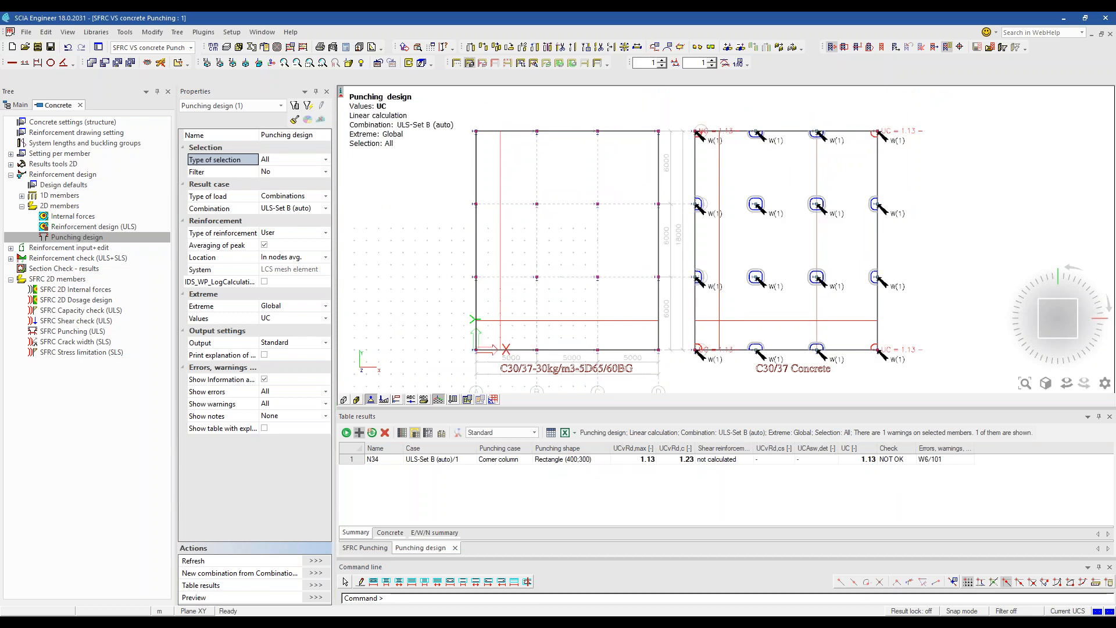
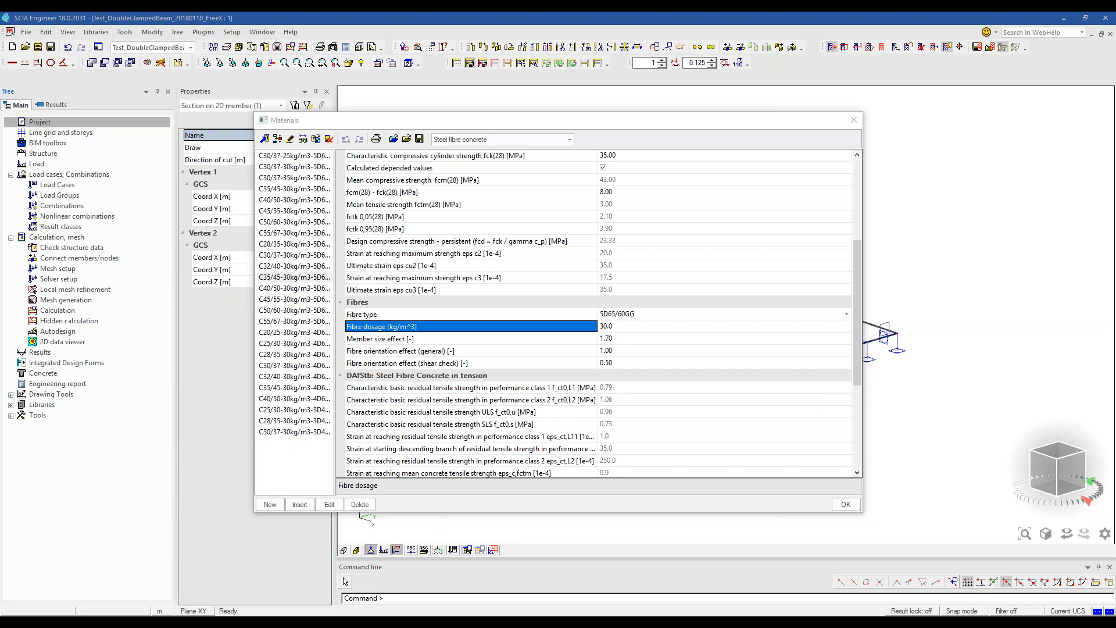
Try to set the 5D65/60GG steel fibre concrete's fibre dosage to 20 kg/m³, declining the deletion of the results
left_click(648, 327)
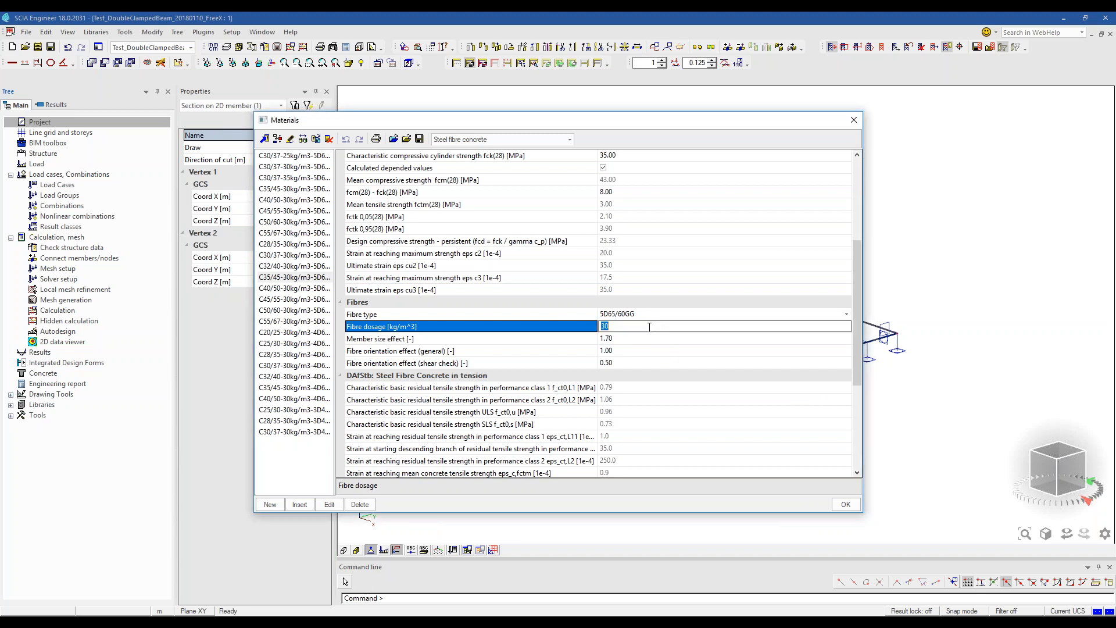
type("20")
key("Return")
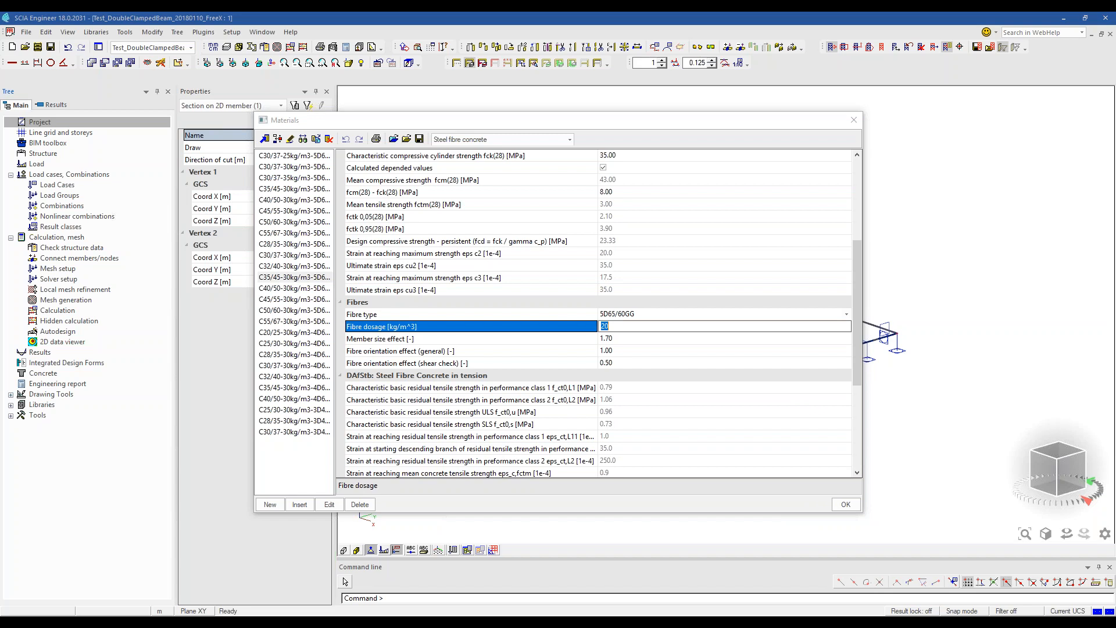
left_click(854, 122)
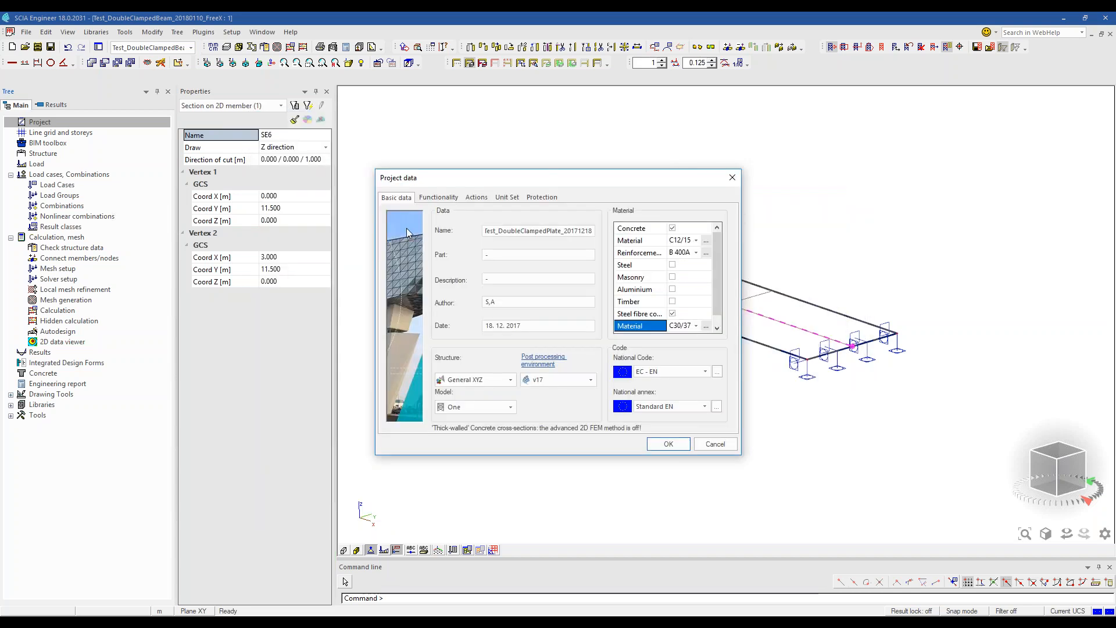
left_click(737, 177)
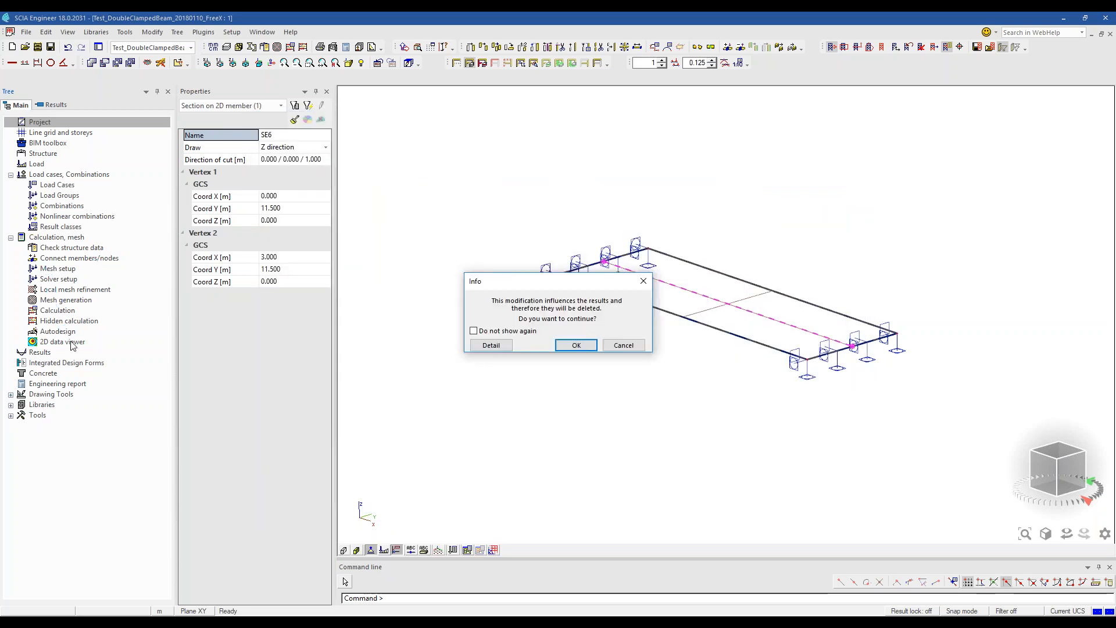
left_click(636, 349)
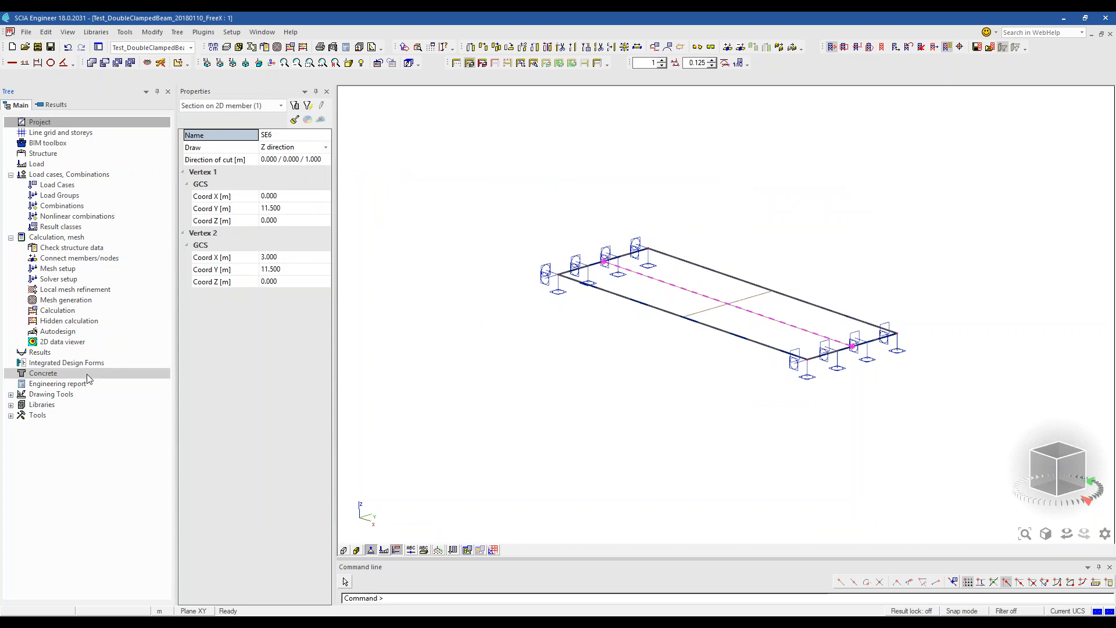
Open the SFRC Shear check (ULS) for the clamped plate and set its load type to nonlinear combinations
left_click(43, 372)
double_click(57, 206)
left_click(76, 247)
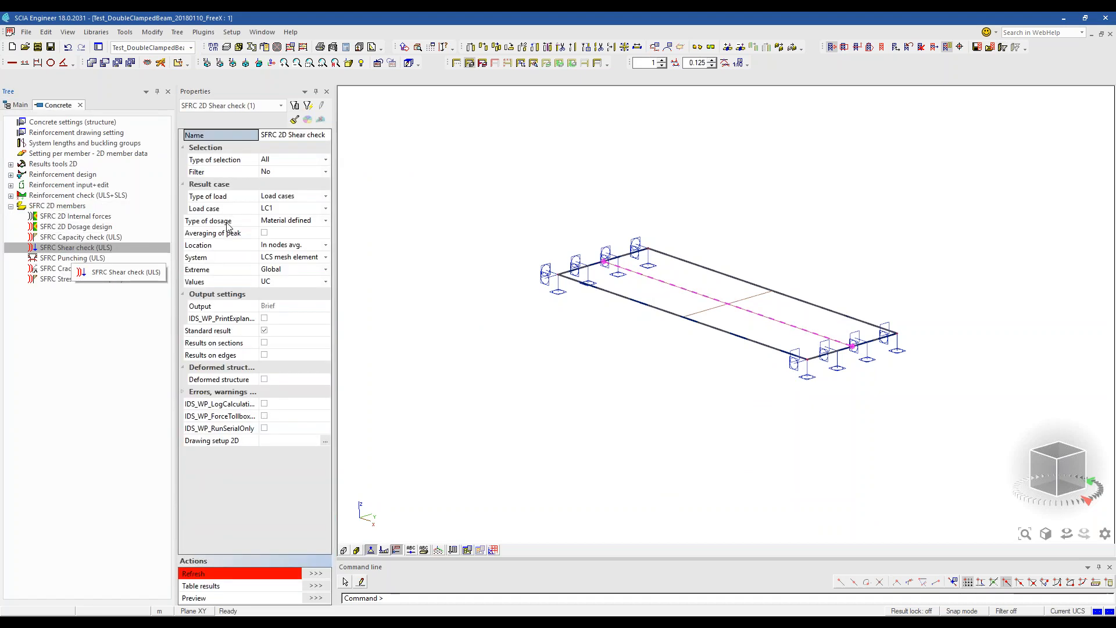
left_click(299, 196)
left_click(299, 196)
left_click(297, 234)
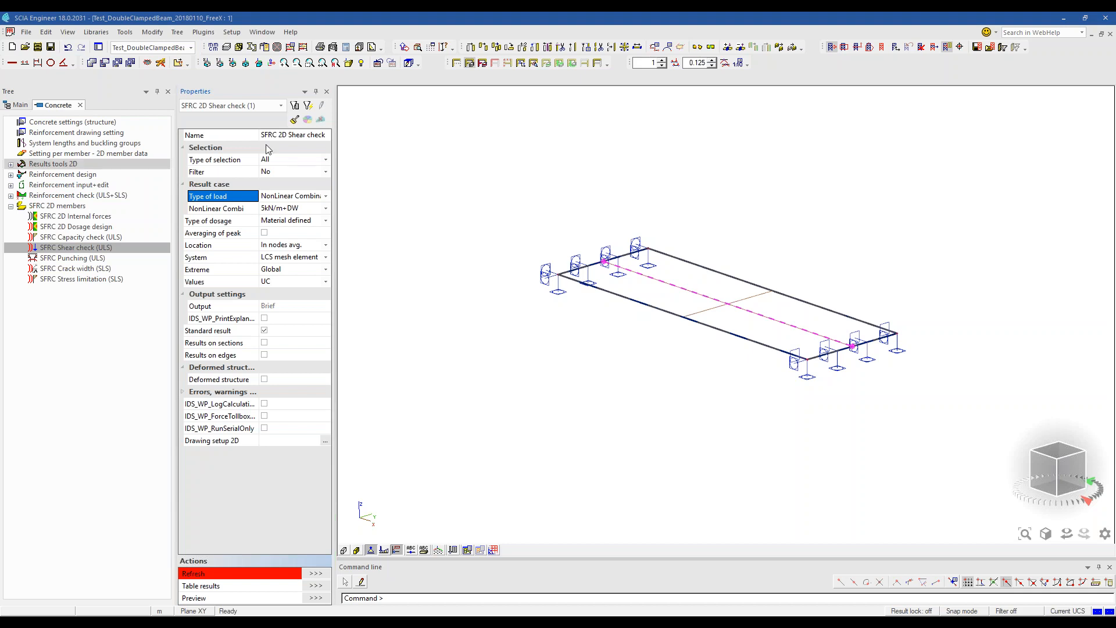
Open the project's steel fibre concrete material library and show the fibre and tension properties of C30/37-25kg/m3-5D65/60BG
left_click(18, 104)
left_click(68, 120)
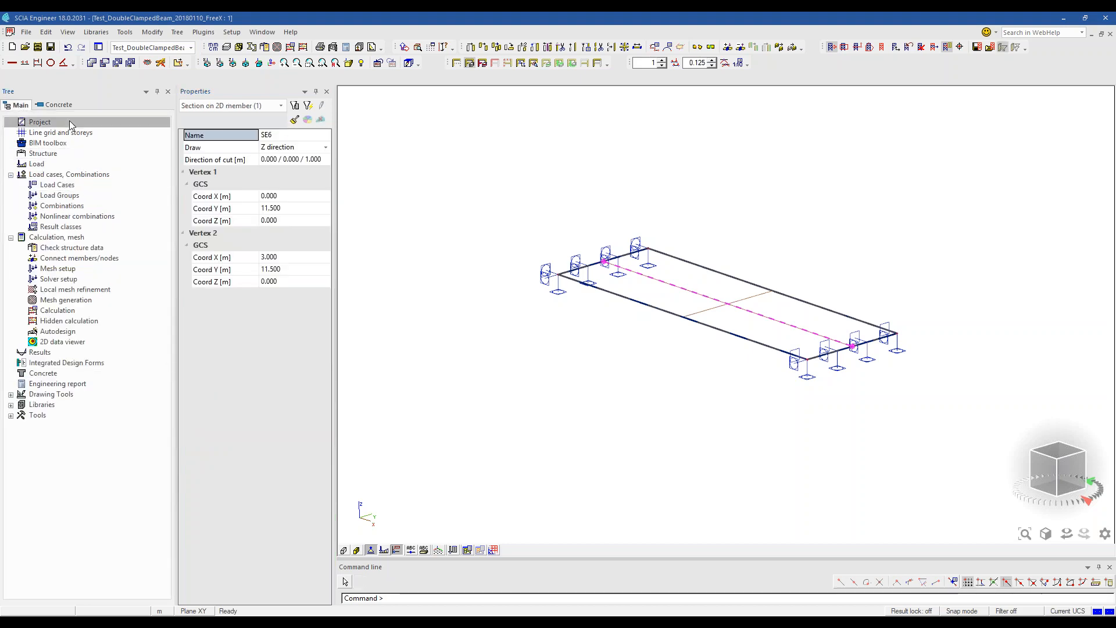
left_click(706, 326)
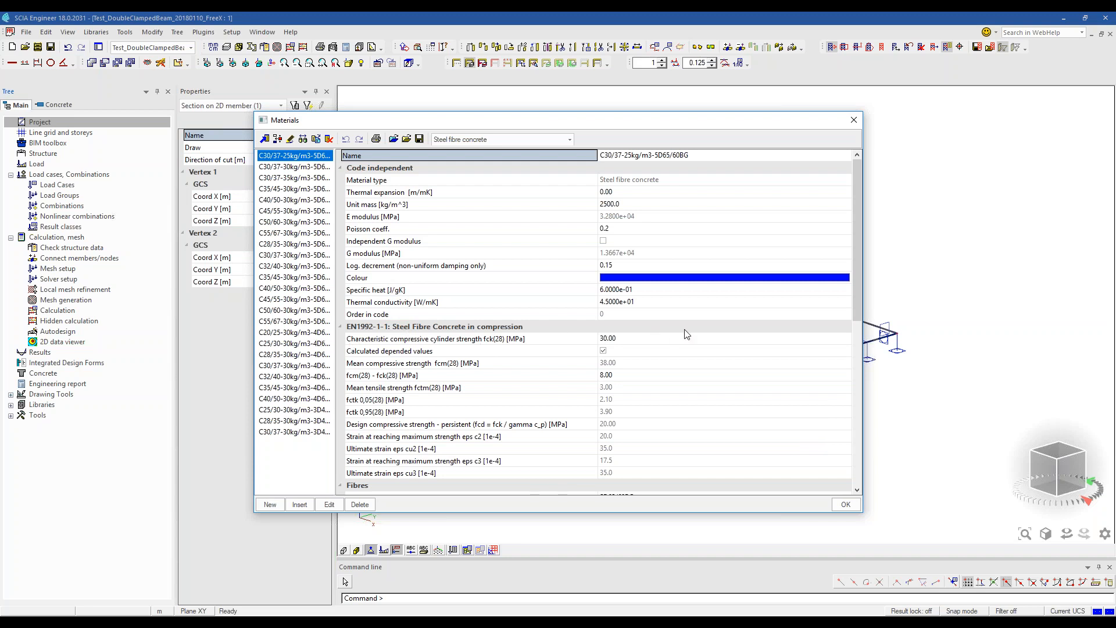
scroll(687, 337, "down", 1)
scroll(689, 342, "down", 3)
scroll(689, 342, "down", 5)
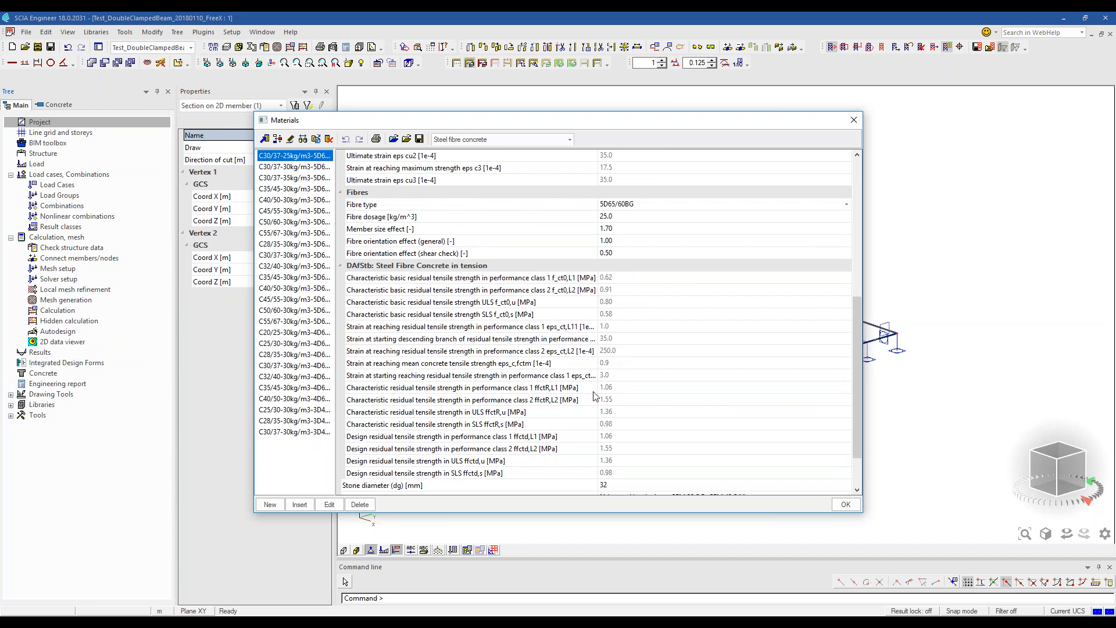
Turn off calculated dependent values for C30/37-25kg/m3-5D65/60BG and go through its design residual tensile strengths and stone diameter
left_click(613, 339)
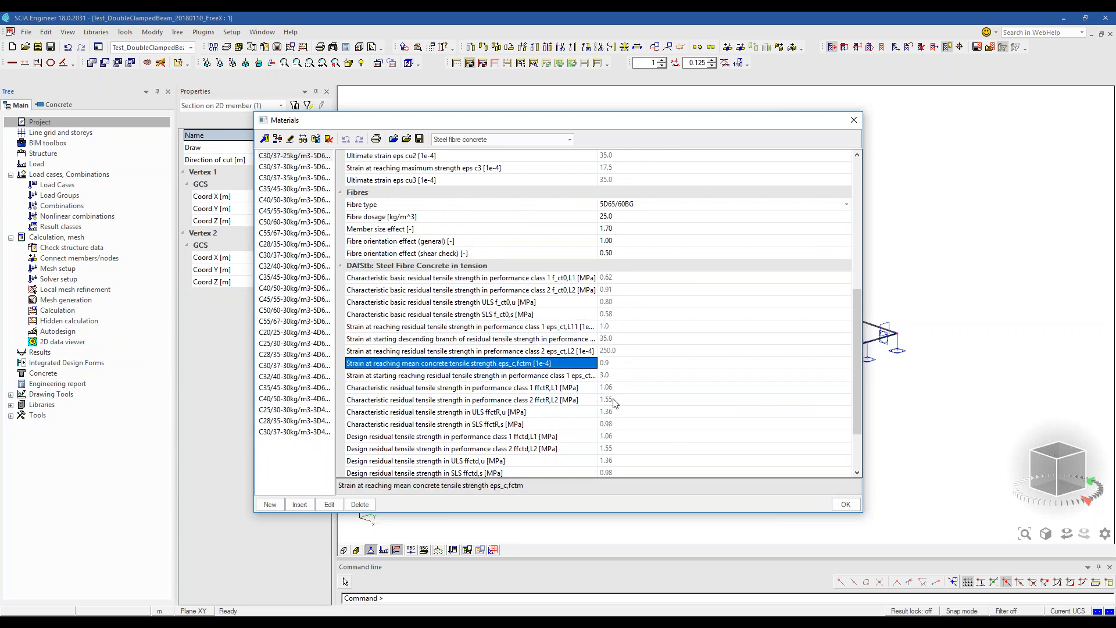
scroll(615, 361, "up", 5)
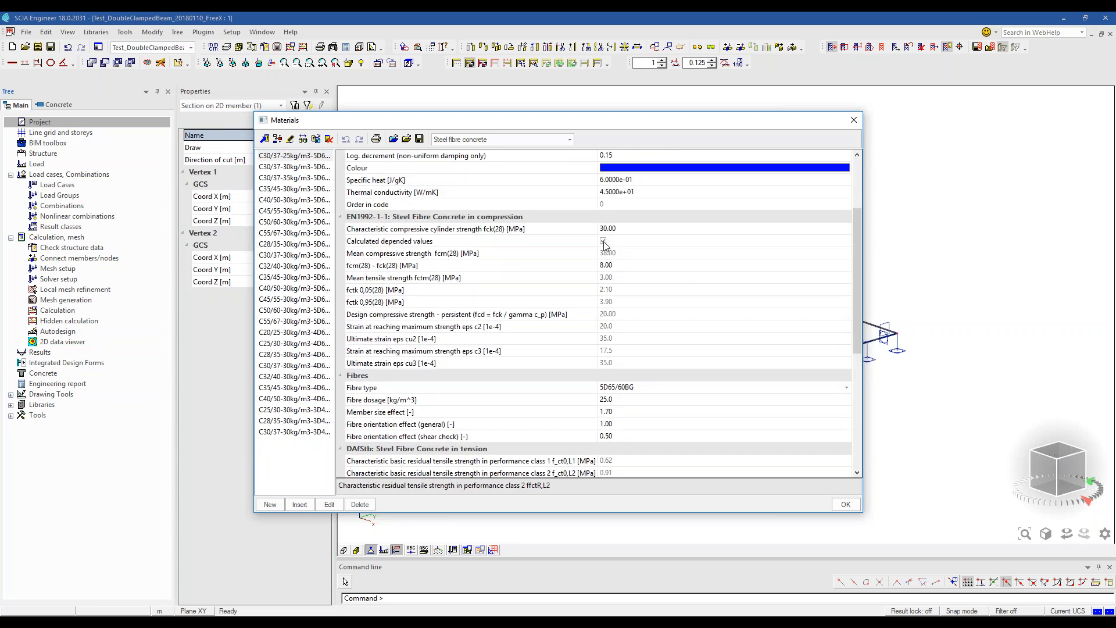
scroll(616, 291, "down", 6)
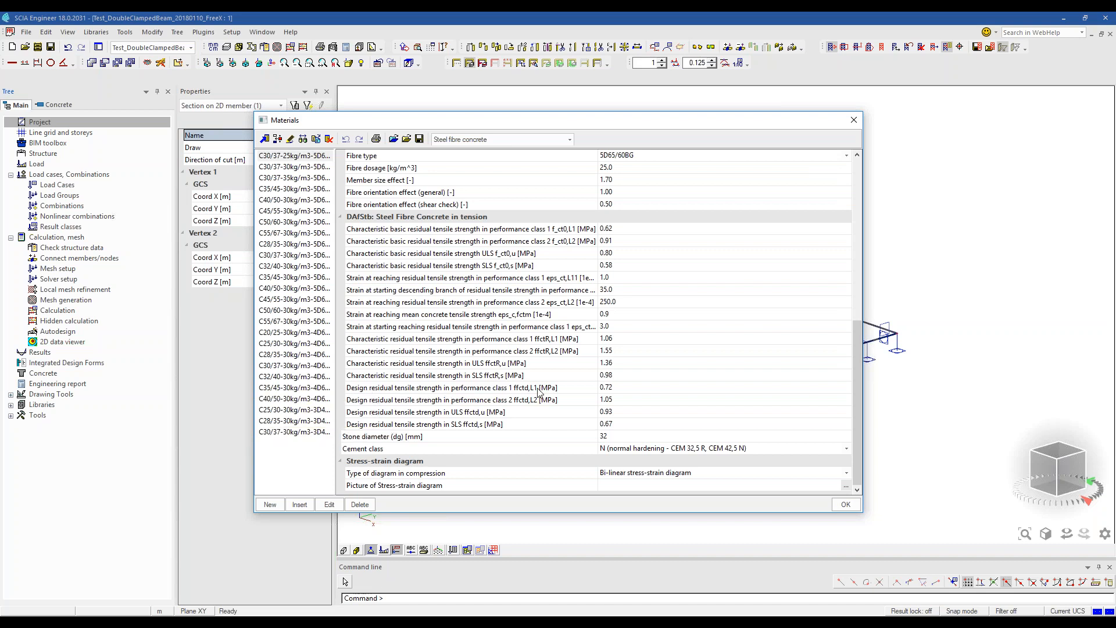
left_click(611, 387)
left_click(616, 400)
left_click(617, 412)
left_click(617, 425)
left_click(615, 435)
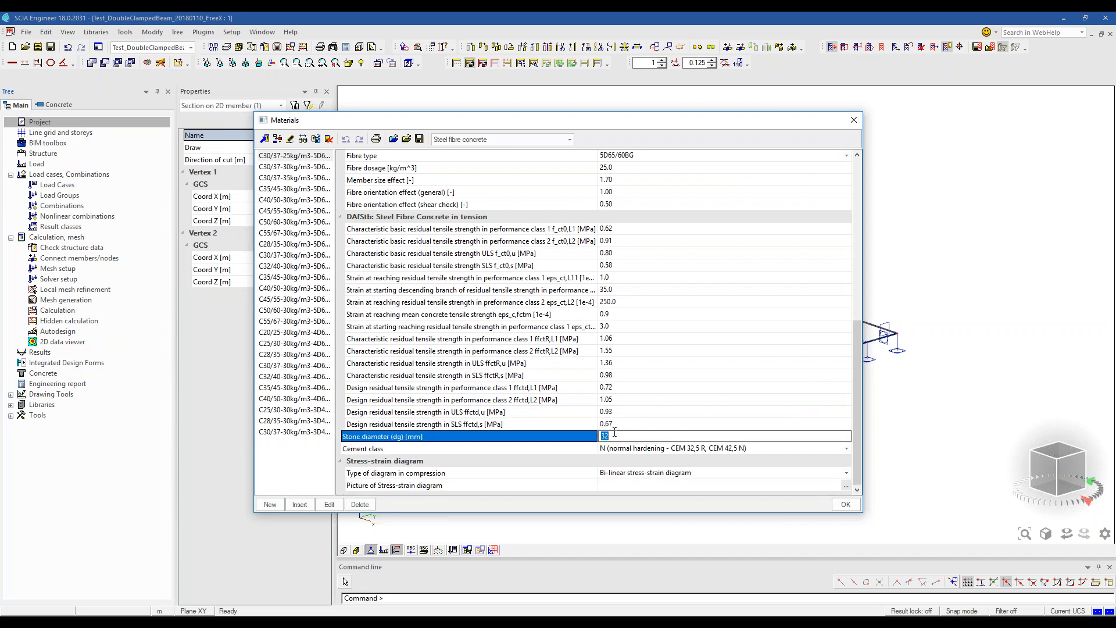